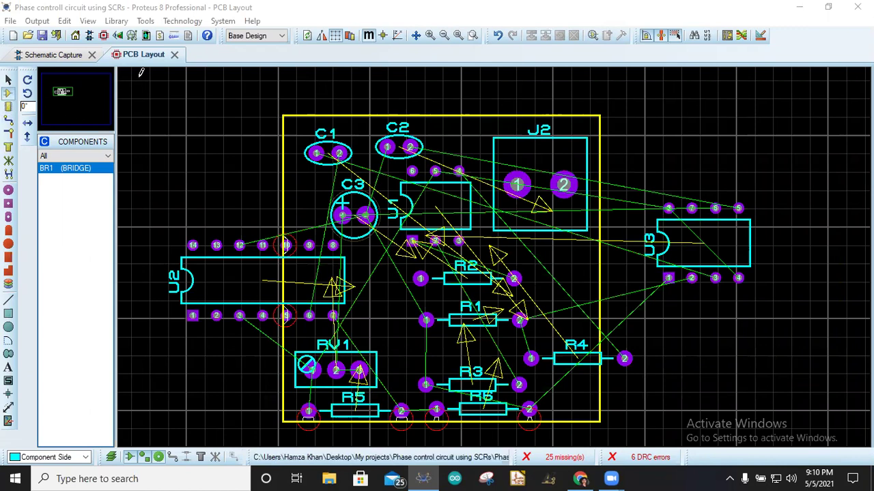
Check the schematic, then place the remaining BR1 bridge component on the PCB layout, above U3 and outside the board outline.
{"action": "left_click", "coordinate": [58, 54]}
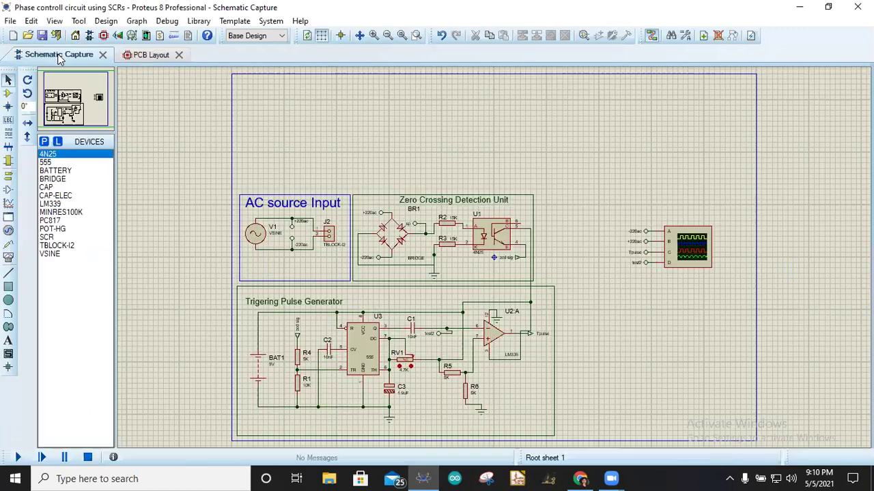
{"action": "left_click", "coordinate": [150, 55]}
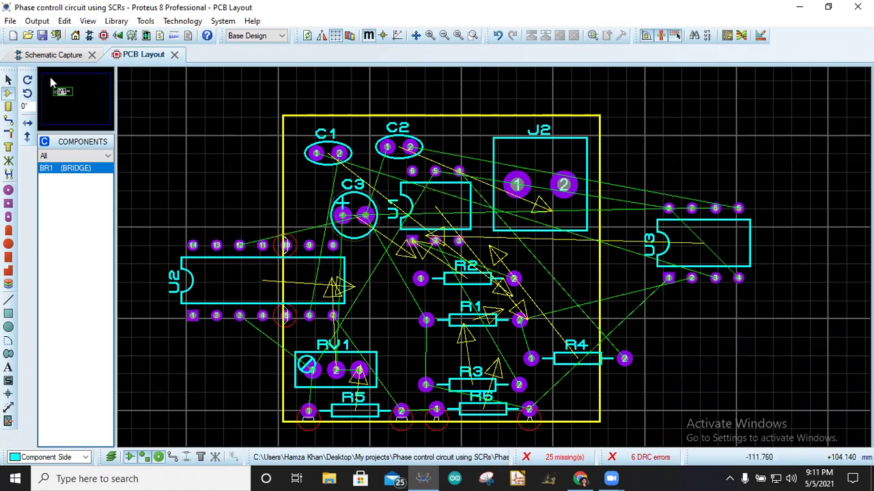
{"action": "left_click", "coordinate": [8, 94]}
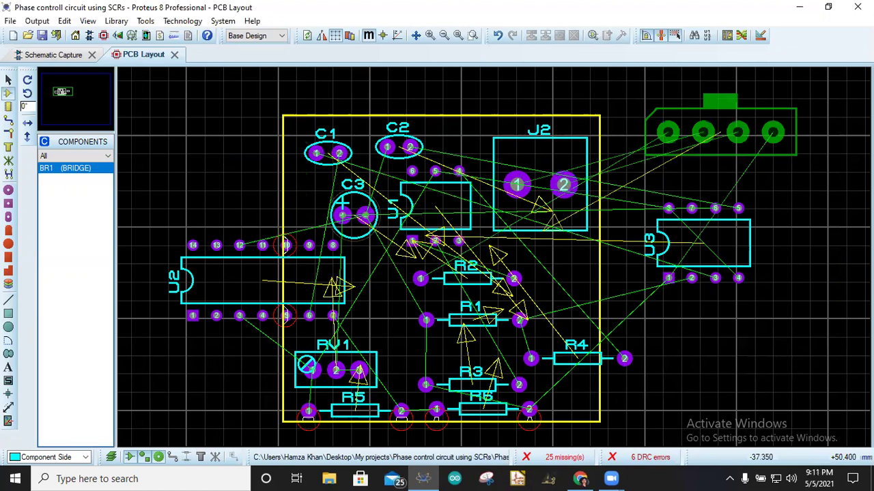
{"action": "left_click", "coordinate": [666, 139]}
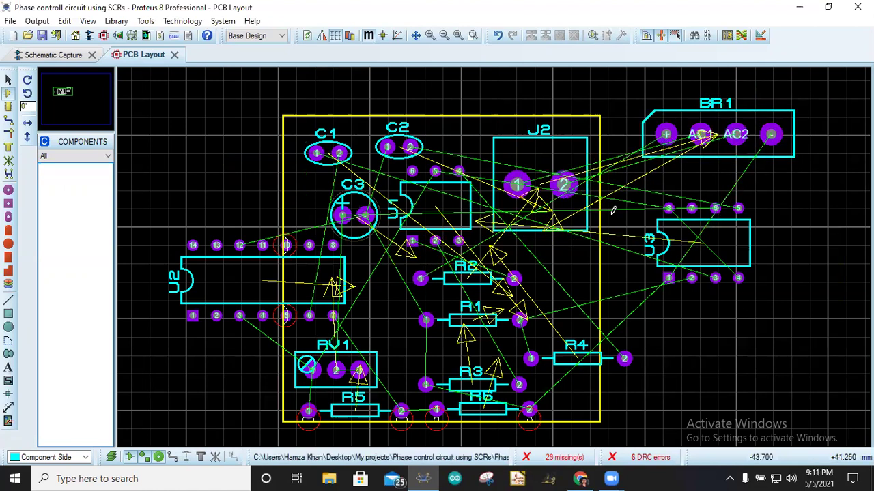
Delete the yellow board outline rectangle around the components.
{"action": "scroll", "coordinate": [526, 249], "scroll_direction": "down", "scroll_amount": 3}
{"action": "scroll", "coordinate": [495, 252], "scroll_direction": "up", "scroll_amount": 3}
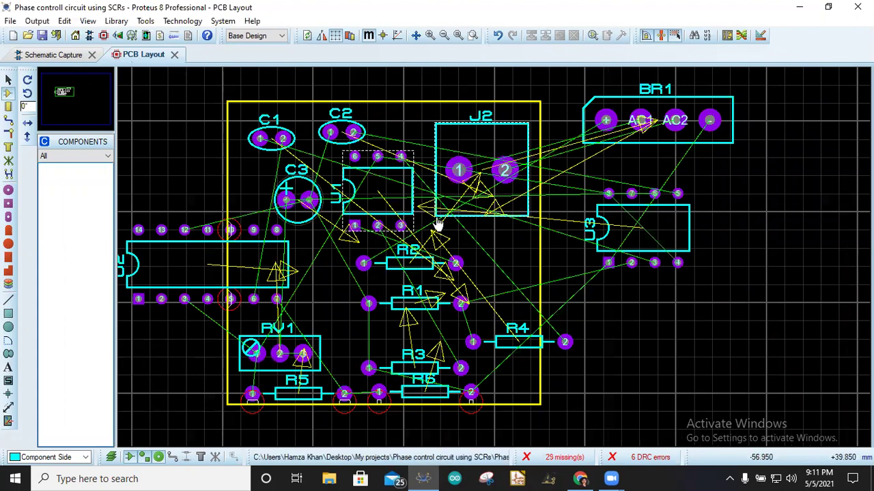
{"action": "scroll", "coordinate": [498, 245], "scroll_direction": "down", "scroll_amount": 2}
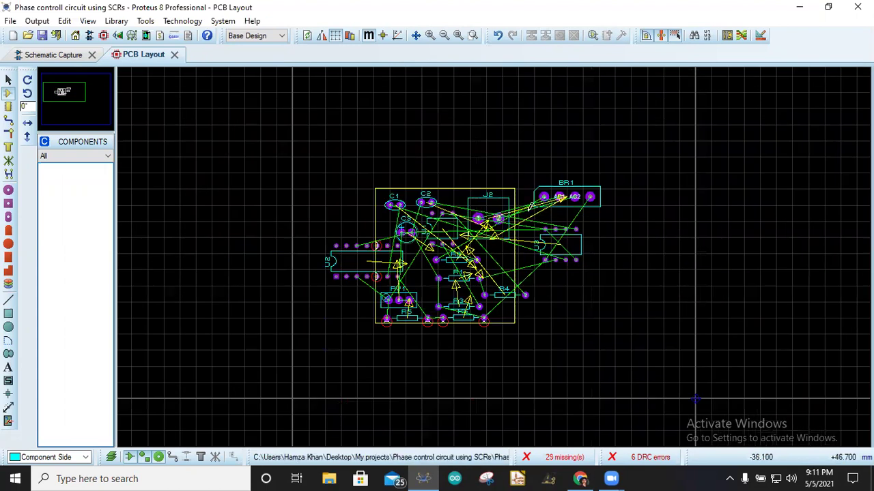
{"action": "right_click", "coordinate": [502, 194]}
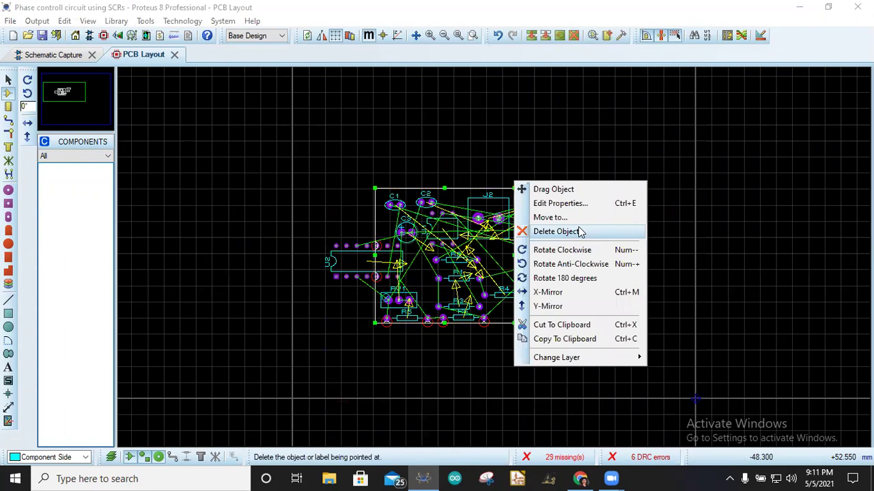
{"action": "left_click", "coordinate": [579, 232]}
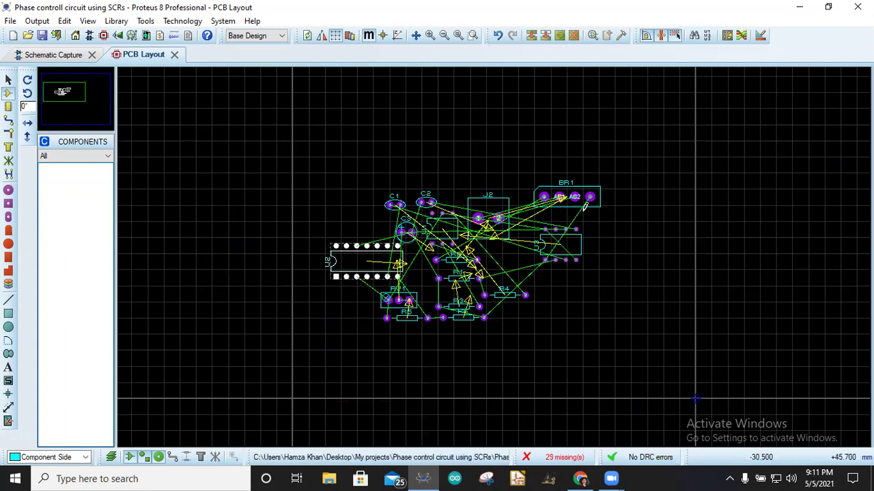
Spread out BR1, J2, U1 and U3: BR1 far right, J2 above the cluster, U1 lower right and U3 right of it.
{"action": "left_click_drag", "start_coordinate": [595, 213], "coordinate": [867, 131]}
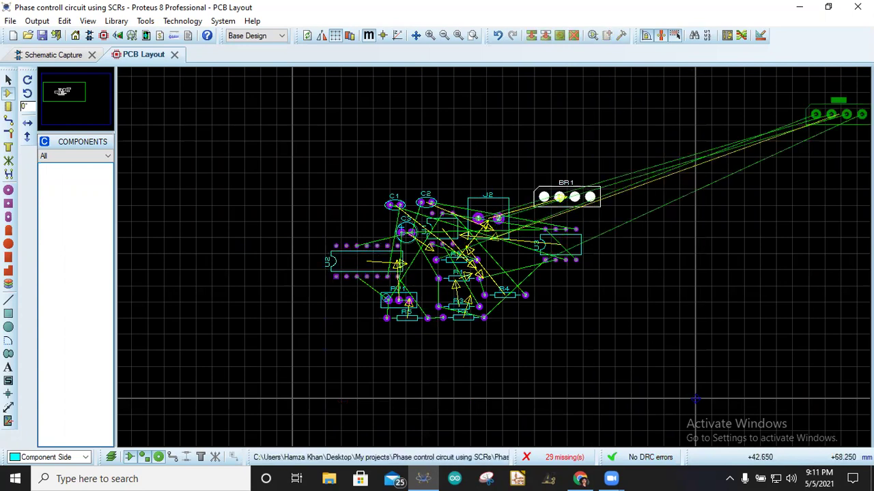
{"action": "left_click_drag", "start_coordinate": [508, 223], "coordinate": [485, 97]}
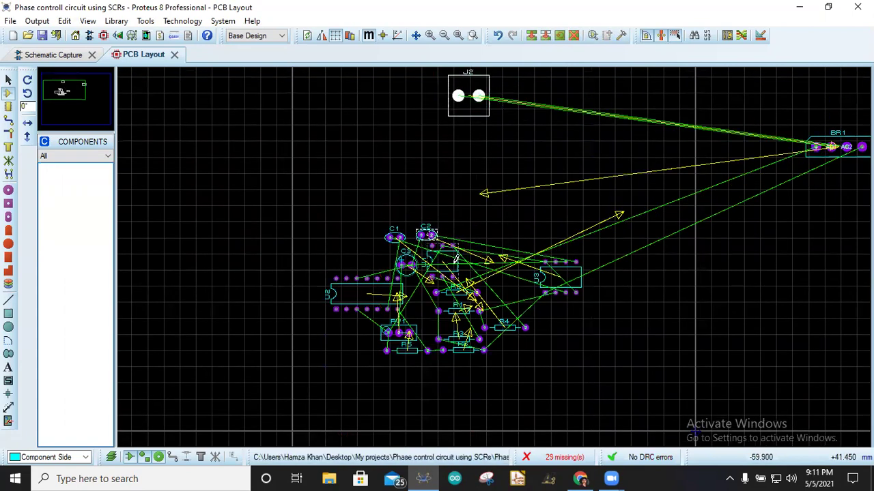
{"action": "left_click_drag", "start_coordinate": [450, 266], "coordinate": [686, 417]}
{"action": "left_click", "coordinate": [580, 287]}
{"action": "left_click_drag", "start_coordinate": [580, 287], "coordinate": [741, 292]}
Move RV1 to the lower left, U2 to the upper left and C3 below the resistor cluster.
{"action": "left_click", "coordinate": [412, 336]}
{"action": "left_click_drag", "start_coordinate": [418, 339], "coordinate": [331, 418]}
{"action": "left_click", "coordinate": [337, 311]}
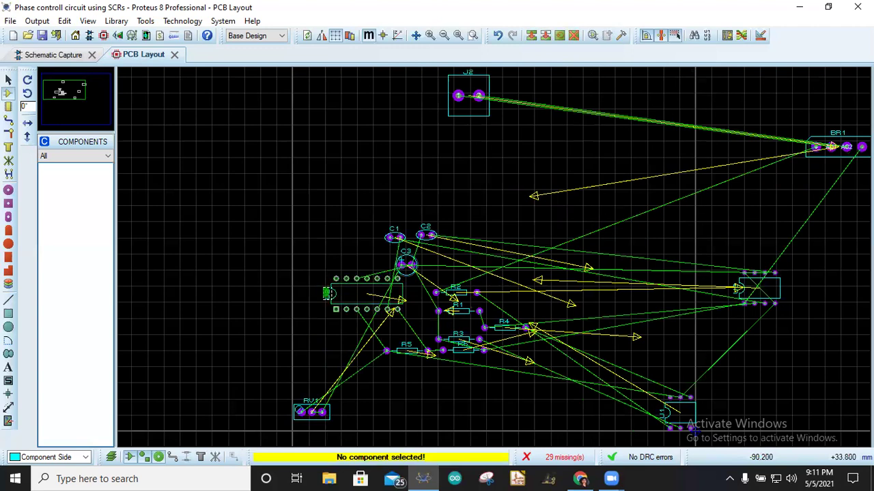
{"action": "left_click_drag", "start_coordinate": [342, 302], "coordinate": [252, 111]}
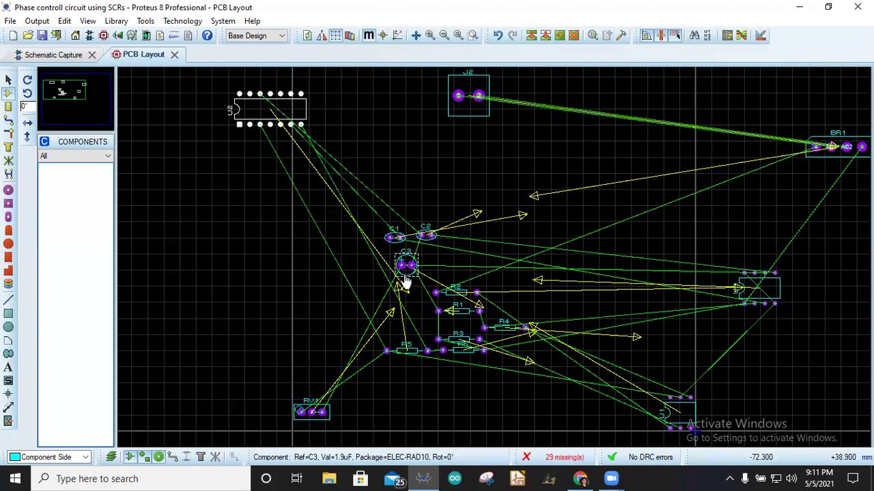
{"action": "left_click", "coordinate": [406, 276]}
{"action": "left_click_drag", "start_coordinate": [406, 266], "coordinate": [485, 417]}
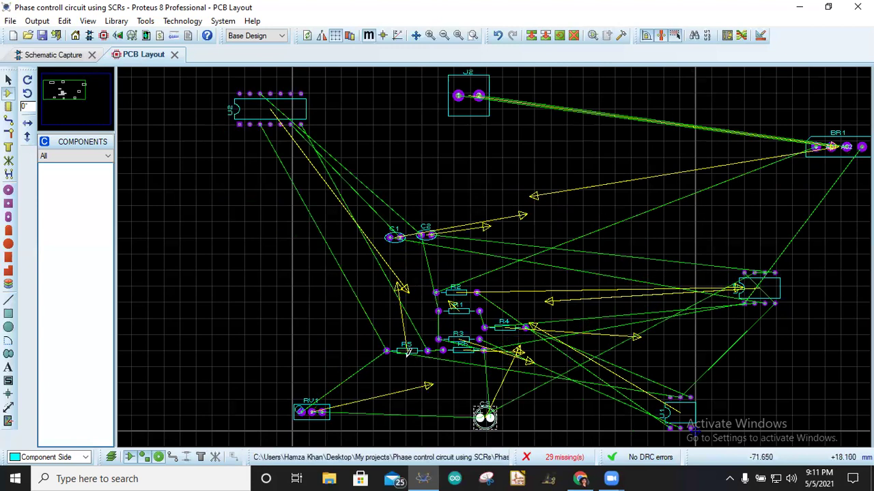
Move capacitor C1 up out of the cluster, to just below connector J2.
{"action": "mouse_move", "coordinate": [411, 361]}
{"action": "left_mouse_down"}
{"action": "mouse_move", "coordinate": [447, 383]}
{"action": "mouse_move", "coordinate": [412, 361]}
{"action": "left_mouse_up"}
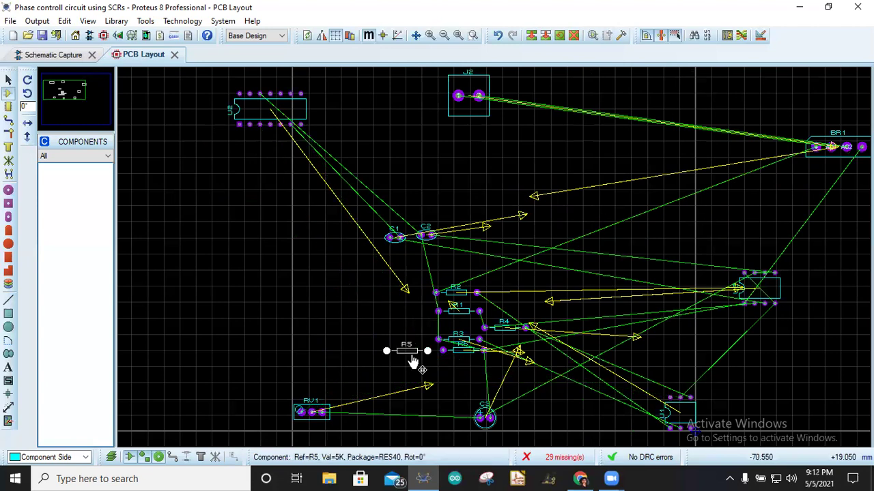
{"action": "left_click", "coordinate": [406, 279]}
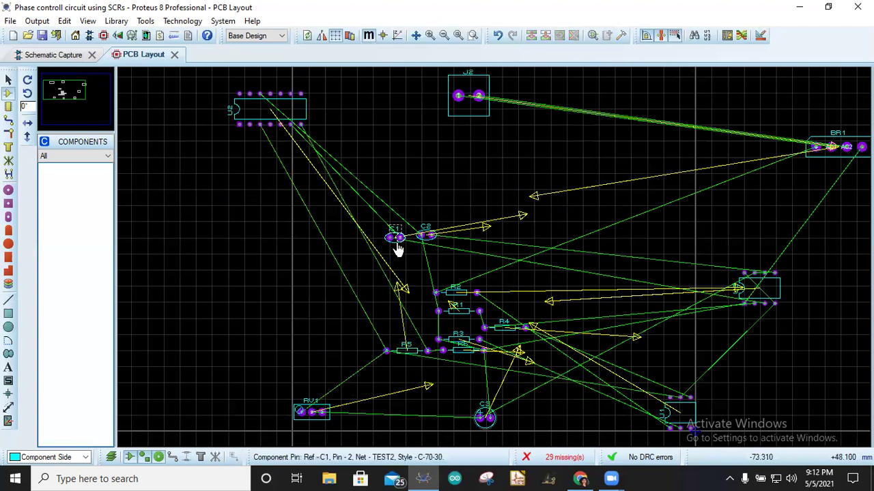
{"action": "left_click_drag", "start_coordinate": [400, 250], "coordinate": [468, 183]}
{"action": "scroll", "coordinate": [516, 262], "scroll_direction": "down", "scroll_amount": 2}
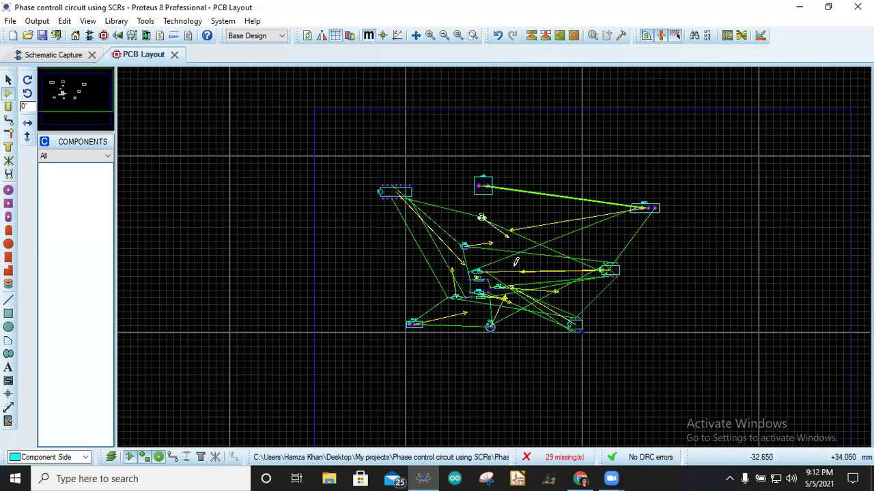
{"action": "scroll", "coordinate": [496, 251], "scroll_direction": "up", "scroll_amount": 1}
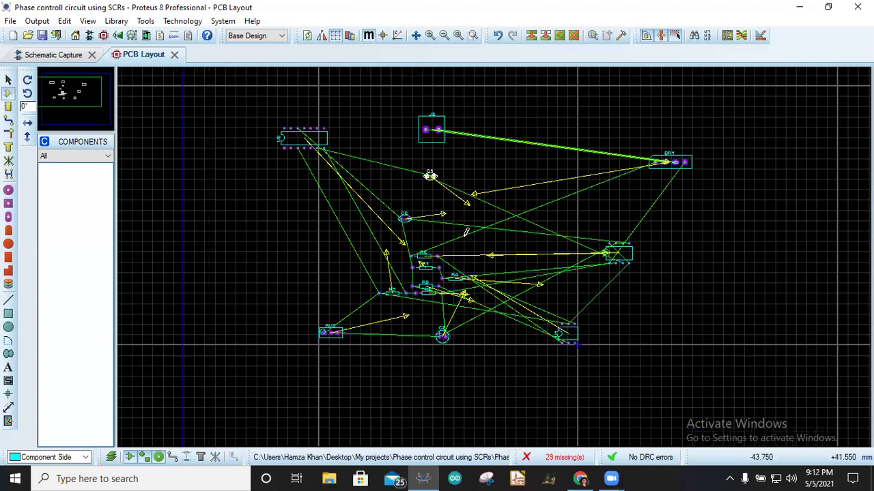
{"action": "scroll", "coordinate": [466, 232], "scroll_direction": "up", "scroll_amount": 2}
{"action": "scroll", "coordinate": [496, 251], "scroll_direction": "down", "scroll_amount": 2}
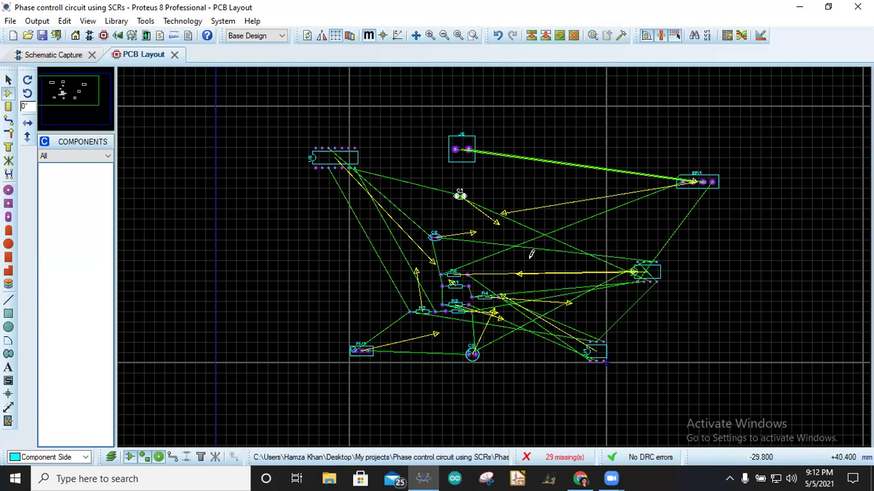
Group the pulse generator parts by moving U3 left of the resistors, U2 above it and RV1 directly above U3.
{"action": "left_click_drag", "start_coordinate": [659, 280], "coordinate": [346, 290]}
{"action": "left_click_drag", "start_coordinate": [350, 156], "coordinate": [389, 234]}
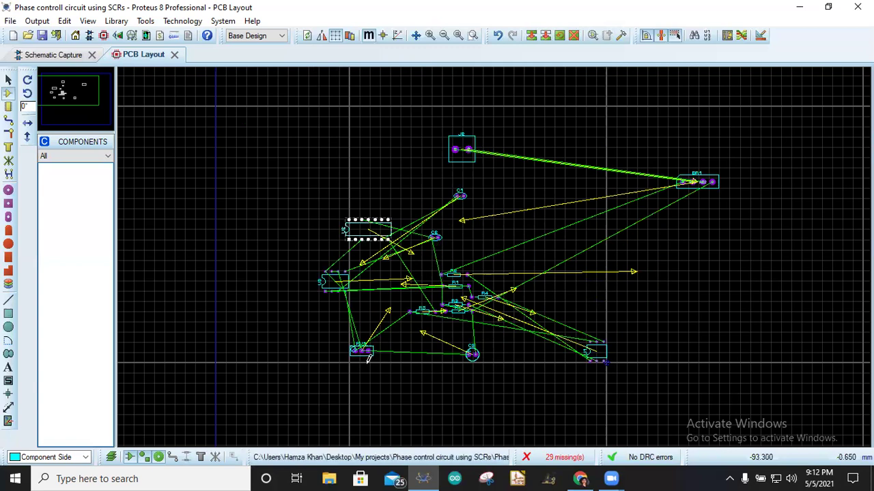
{"action": "mouse_move", "coordinate": [366, 354]}
{"action": "left_mouse_down"}
{"action": "mouse_move", "coordinate": [385, 273]}
{"action": "mouse_move", "coordinate": [321, 244]}
{"action": "mouse_move", "coordinate": [338, 270]}
{"action": "left_mouse_up"}
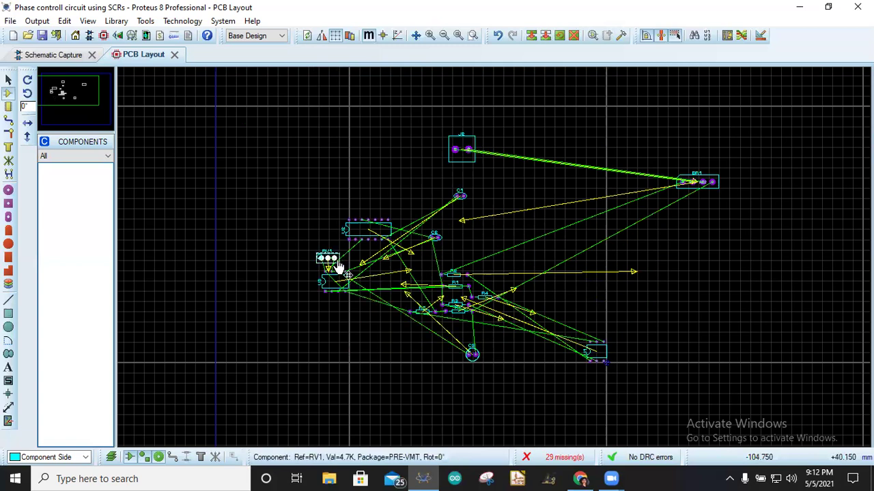
Rotate potentiometer RV1 anti-clockwise by 90 degrees and shift it up slightly to clear U3's pins.
{"action": "right_click", "coordinate": [338, 266]}
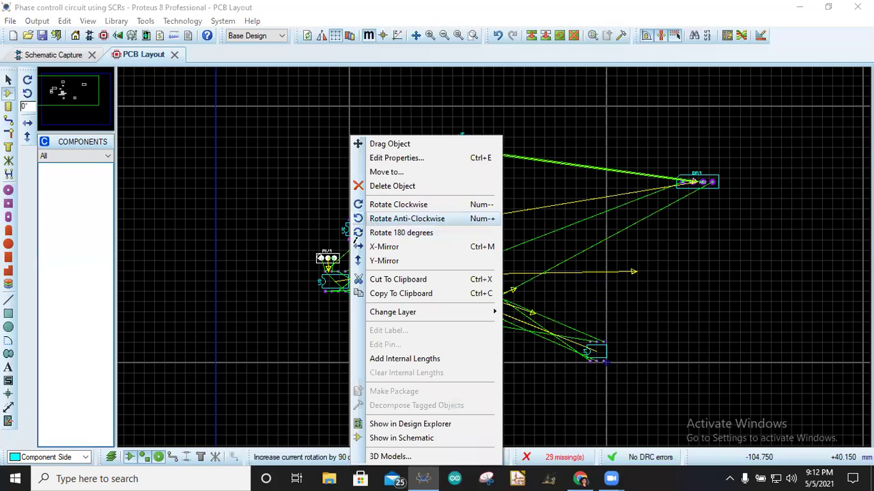
{"action": "left_click", "coordinate": [382, 218]}
{"action": "scroll", "coordinate": [332, 257], "scroll_direction": "down", "scroll_amount": 2}
{"action": "scroll", "coordinate": [494, 258], "scroll_direction": "up", "scroll_amount": 4}
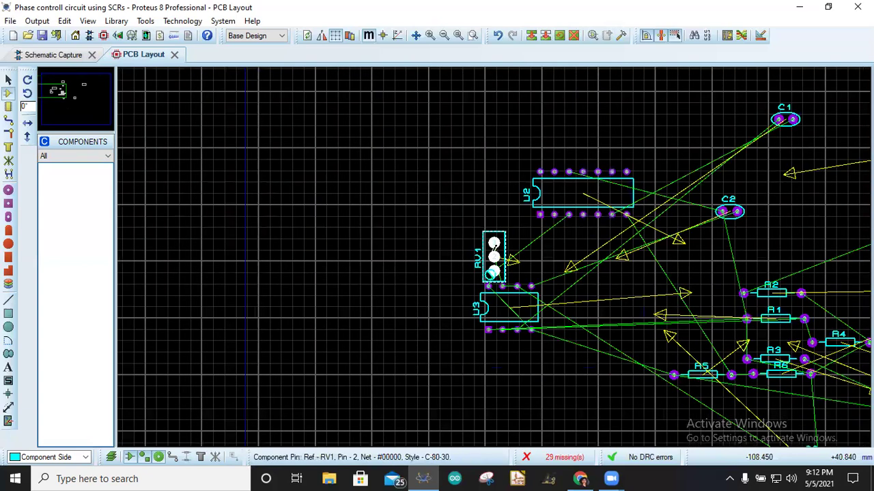
{"action": "scroll", "coordinate": [495, 244], "scroll_direction": "up", "scroll_amount": 3}
{"action": "left_click_drag", "start_coordinate": [527, 296], "coordinate": [525, 268]}
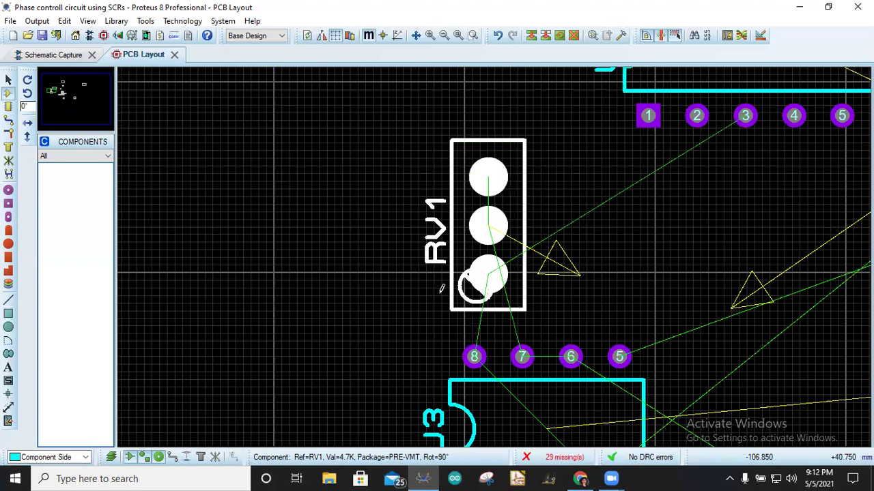
{"action": "left_click", "coordinate": [369, 307]}
{"action": "left_click", "coordinate": [486, 170]}
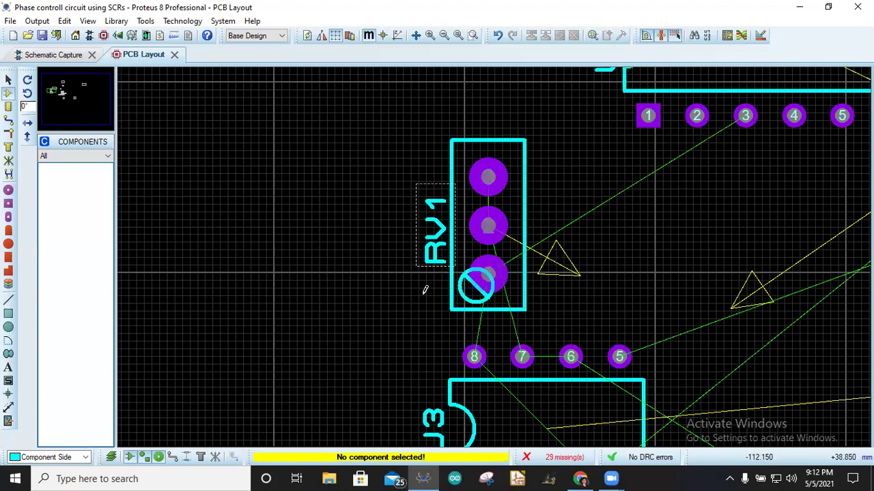
Draw a narrow horizontal rectangle on the Top Silk layer, extending left from RV1's body as its shaft.
{"action": "scroll", "coordinate": [443, 277], "scroll_direction": "down", "scroll_amount": 1}
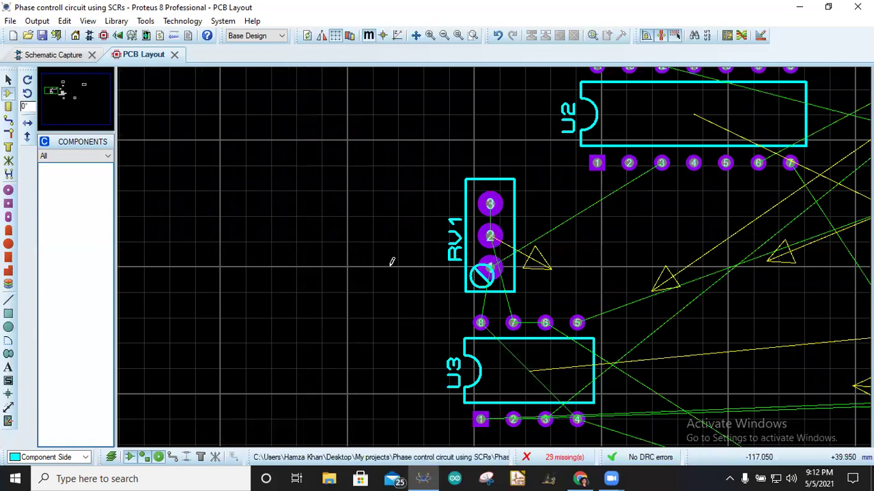
{"action": "scroll", "coordinate": [483, 273], "scroll_direction": "down", "scroll_amount": 2}
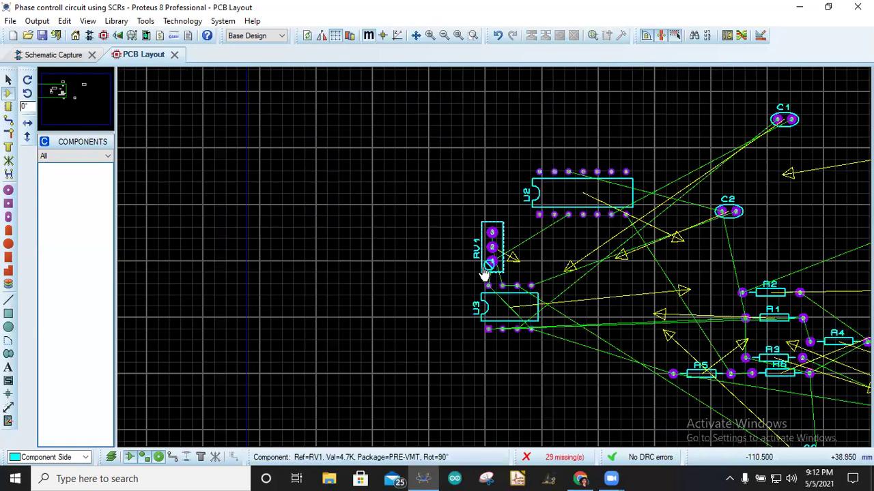
{"action": "scroll", "coordinate": [483, 273], "scroll_direction": "up", "scroll_amount": 2}
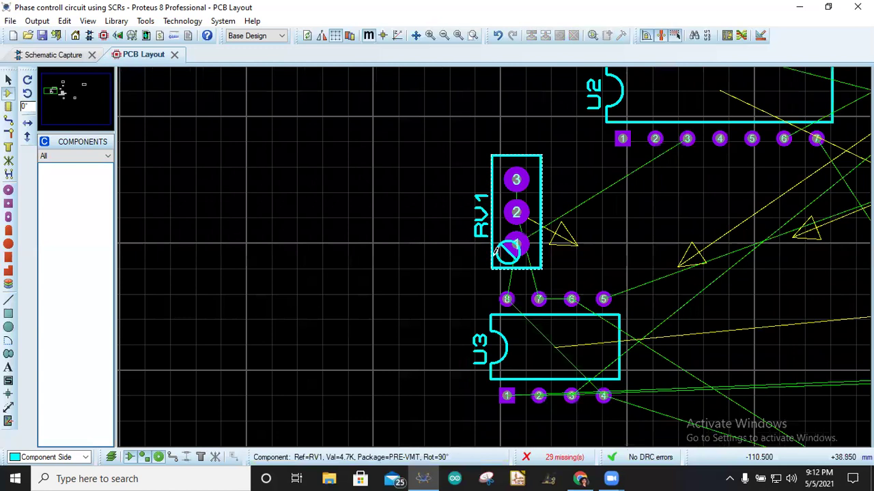
{"action": "left_click", "coordinate": [8, 314]}
{"action": "left_click", "coordinate": [86, 457]}
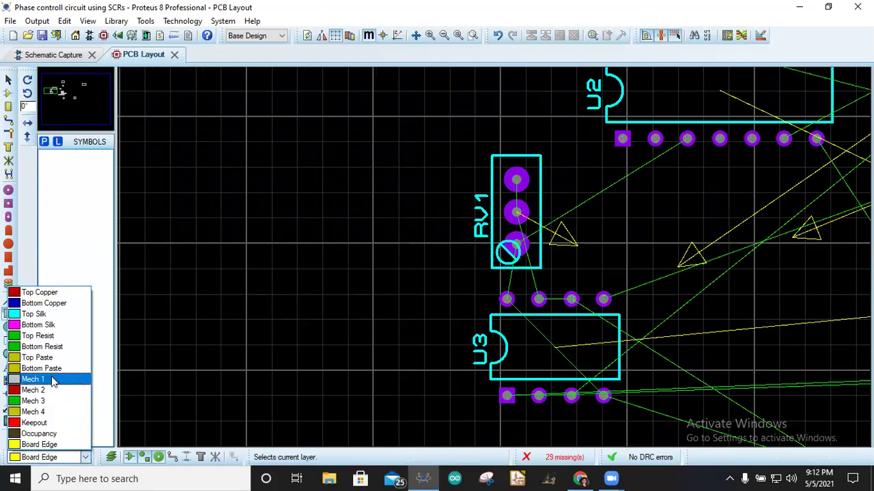
{"action": "left_click", "coordinate": [38, 314]}
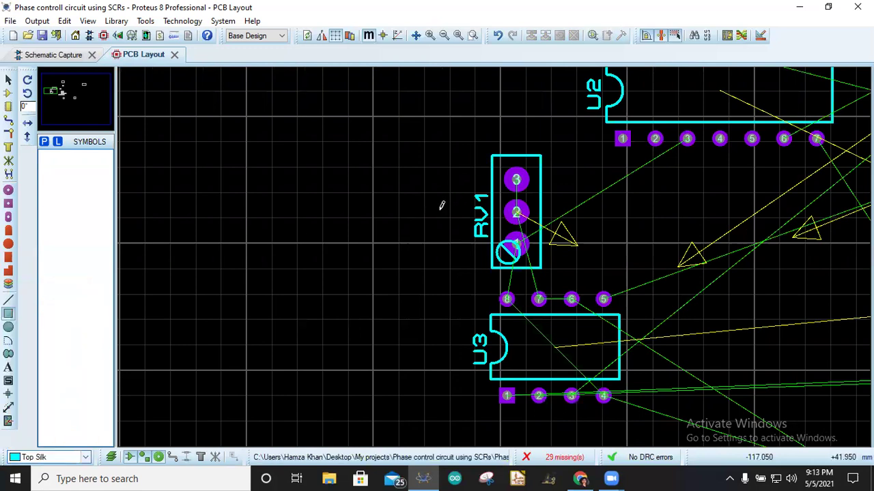
{"action": "left_click", "coordinate": [387, 194]}
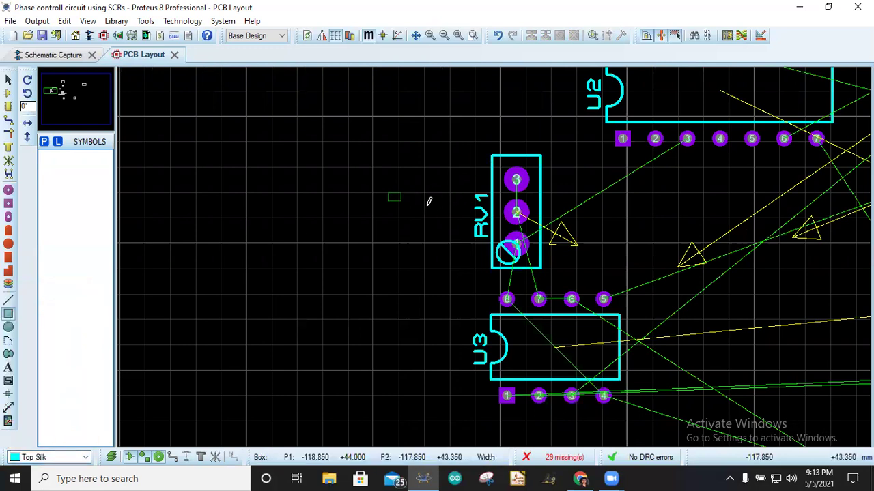
{"action": "left_click", "coordinate": [490, 219]}
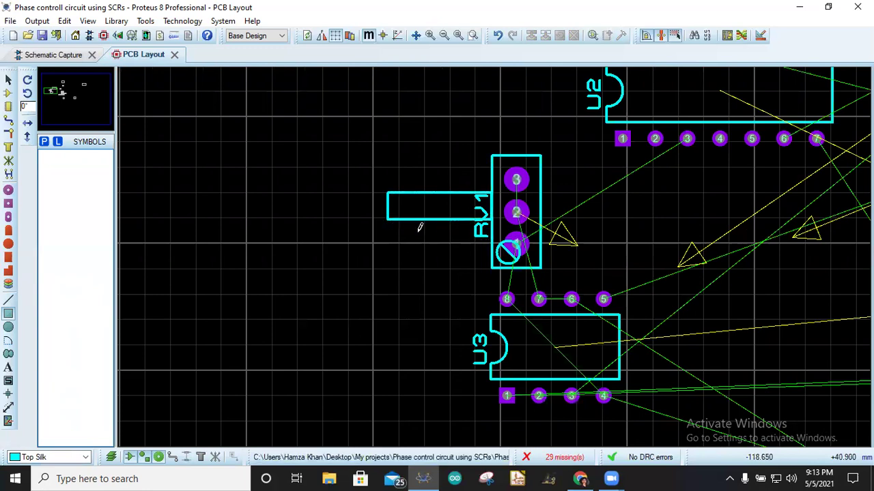
Leave rectangle drawing and switch to selection mode.
{"action": "scroll", "coordinate": [428, 199], "scroll_direction": "down", "scroll_amount": 2}
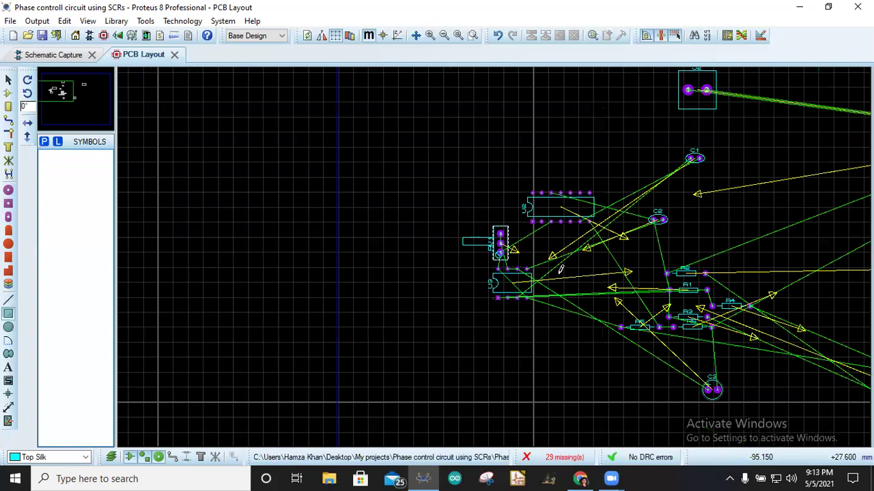
{"action": "left_click", "coordinate": [468, 239]}
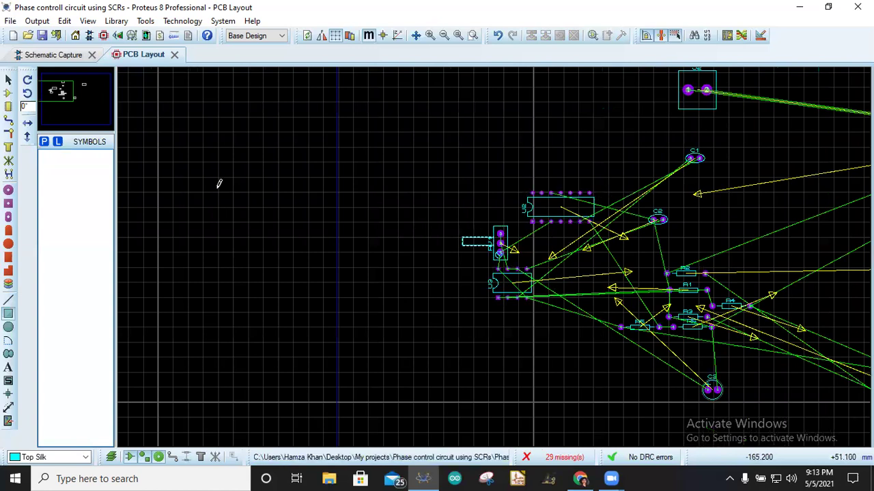
{"action": "right_click", "coordinate": [380, 152]}
{"action": "left_click", "coordinate": [358, 163]}
{"action": "right_click", "coordinate": [315, 129]}
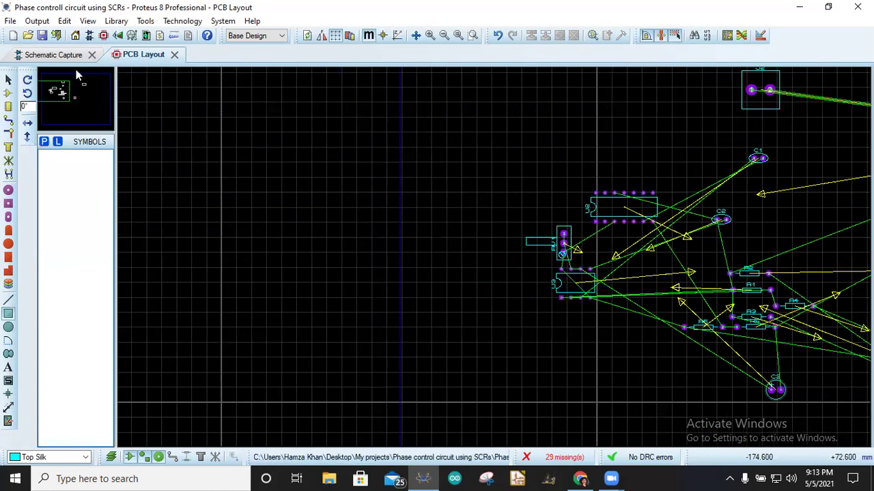
{"action": "left_click", "coordinate": [8, 80]}
{"action": "left_click", "coordinate": [655, 210]}
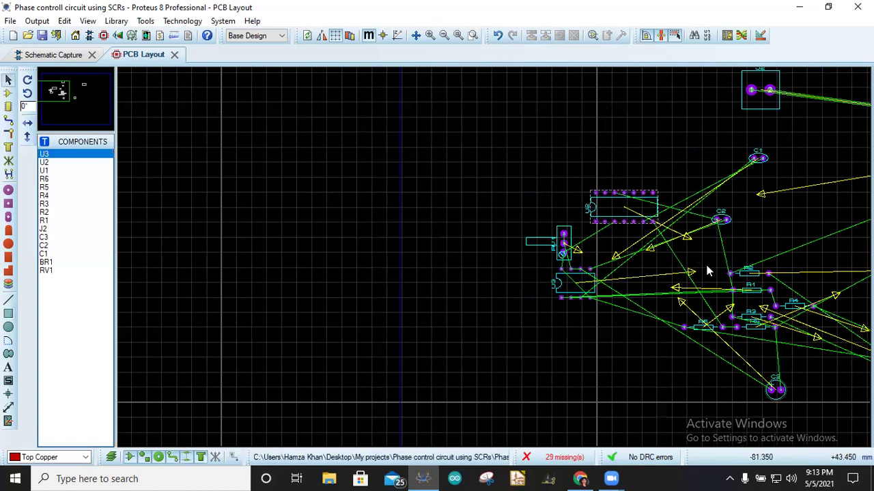
Move U2 below U3 and place resistor R1 in the gap between the two ICs.
{"action": "scroll", "coordinate": [556, 268], "scroll_direction": "up", "scroll_amount": 1}
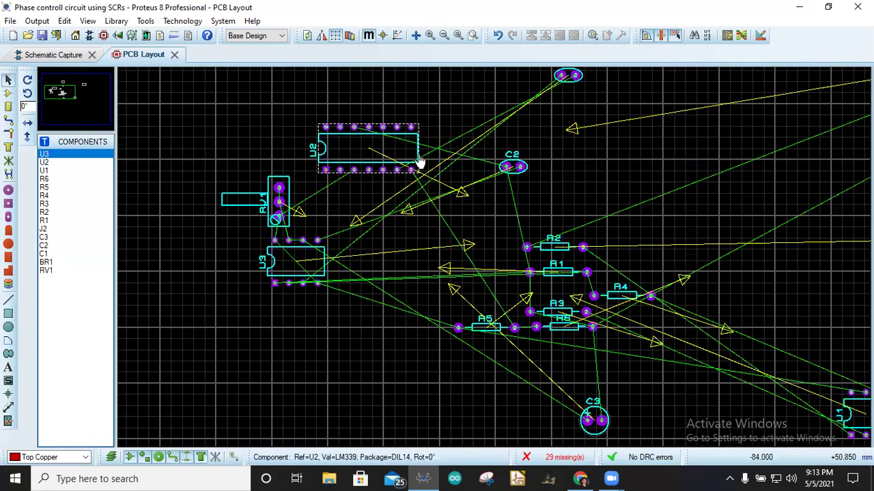
{"action": "left_click_drag", "start_coordinate": [419, 159], "coordinate": [367, 362]}
{"action": "mouse_move", "coordinate": [577, 280]}
{"action": "left_mouse_down"}
{"action": "mouse_move", "coordinate": [371, 304]}
{"action": "mouse_move", "coordinate": [289, 326]}
{"action": "mouse_move", "coordinate": [314, 319]}
{"action": "left_mouse_up"}
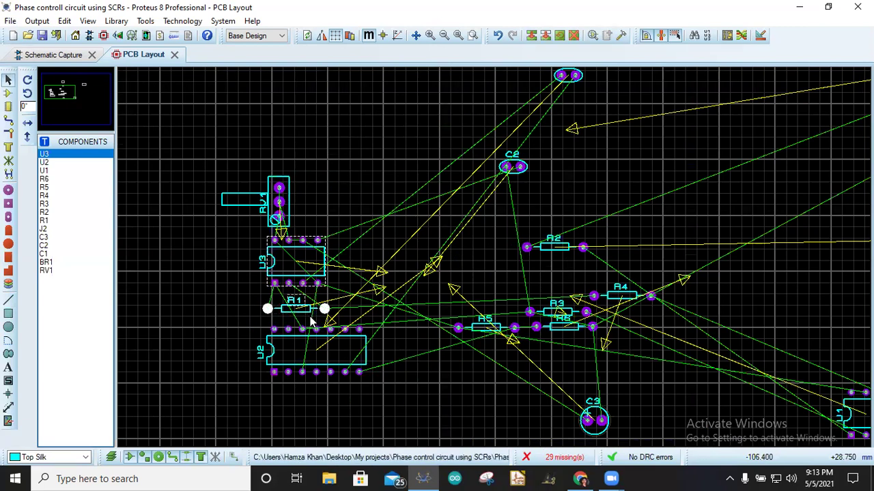
Following the Trigering Pulse Generator schematic, move R5 to the right of U3's lower pins and R6 below U2.
{"action": "left_click", "coordinate": [55, 55]}
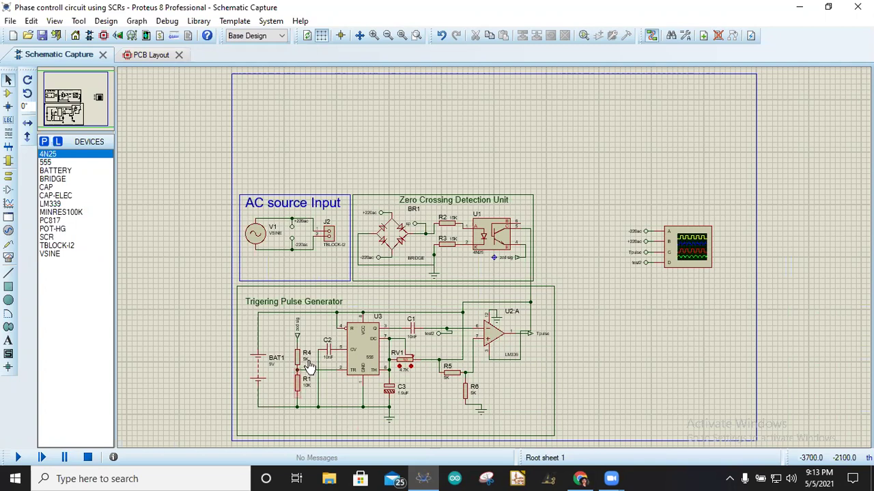
{"action": "scroll", "coordinate": [299, 384], "scroll_direction": "down", "scroll_amount": 1}
{"action": "scroll", "coordinate": [298, 384], "scroll_direction": "up", "scroll_amount": 2}
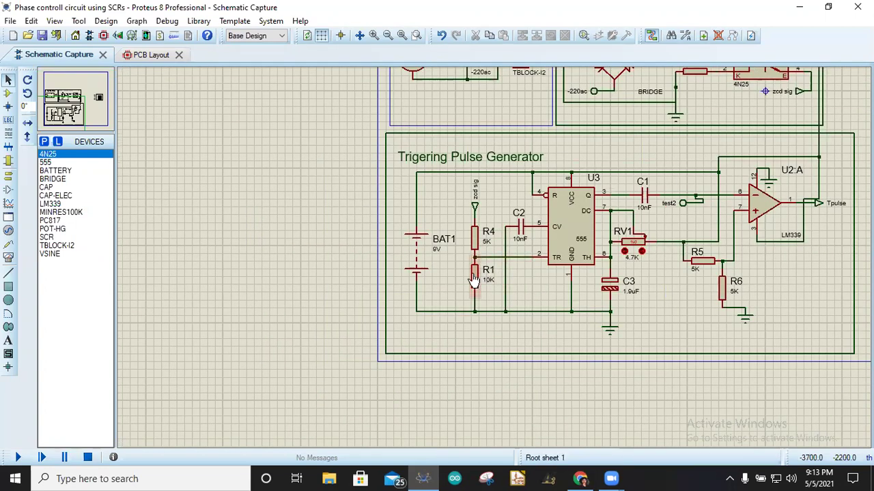
{"action": "scroll", "coordinate": [519, 289], "scroll_direction": "down", "scroll_amount": 2}
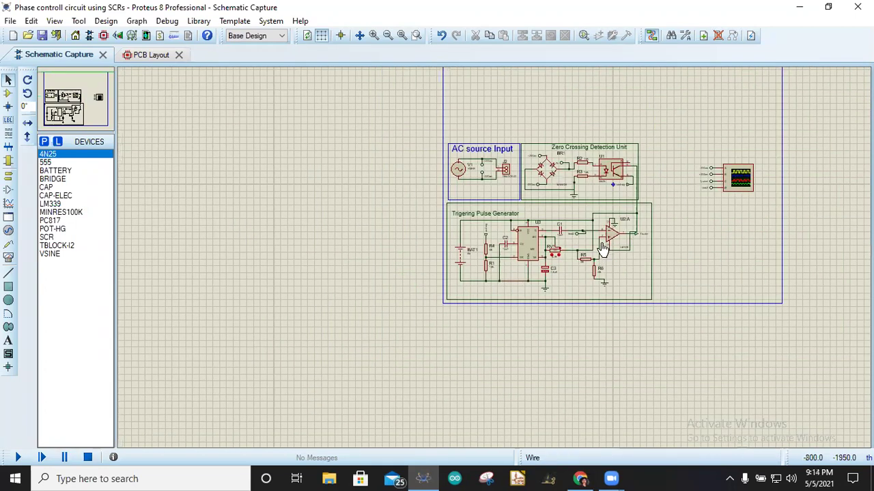
{"action": "scroll", "coordinate": [497, 264], "scroll_direction": "up", "scroll_amount": 2}
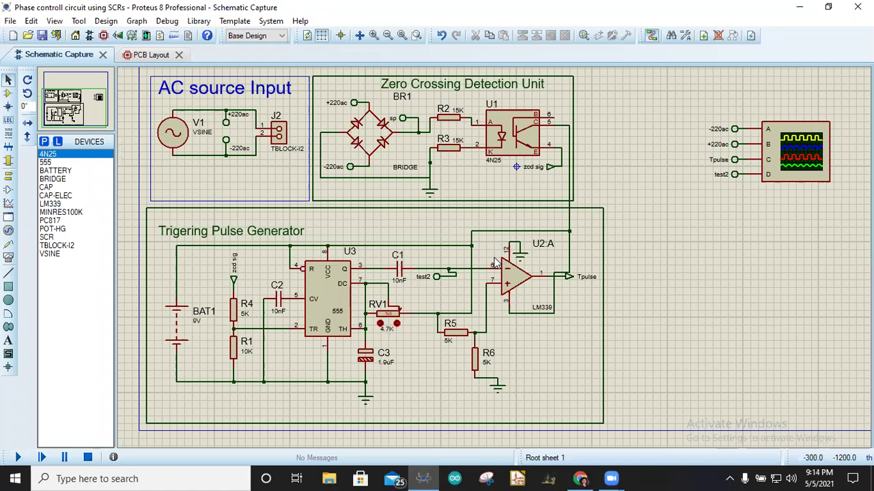
{"action": "left_click", "coordinate": [147, 55]}
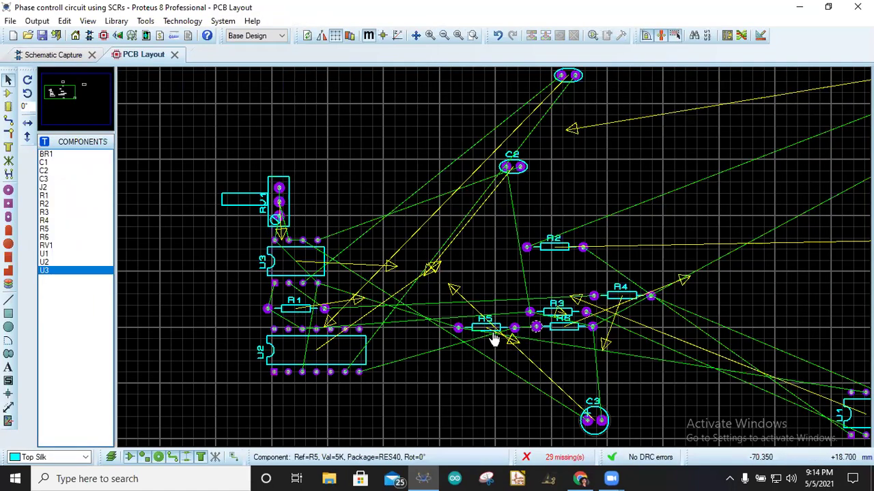
{"action": "left_click_drag", "start_coordinate": [496, 336], "coordinate": [371, 292]}
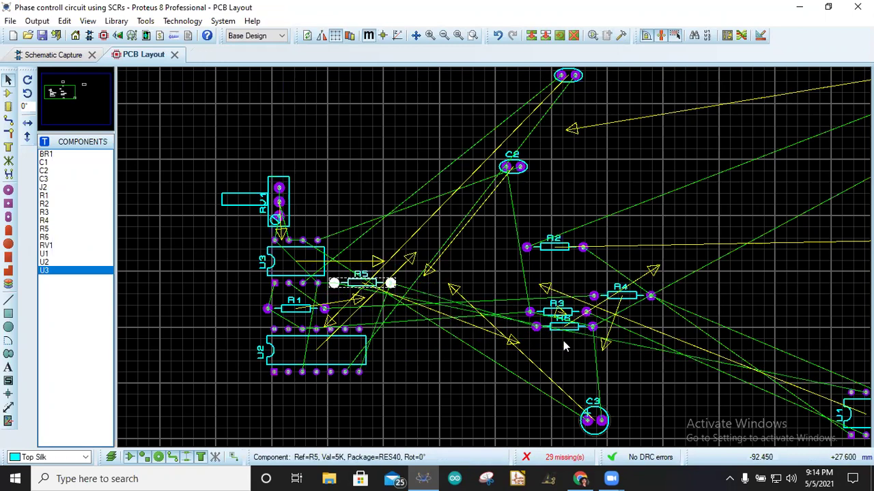
{"action": "left_click_drag", "start_coordinate": [572, 335], "coordinate": [300, 373]}
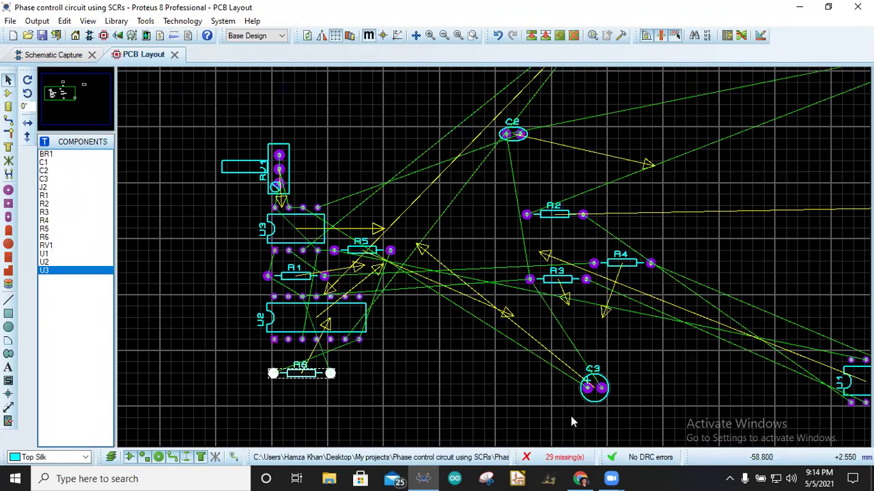
Place C3 to the right of RV1, R3 to the right of R6, and U1 to the right of U2.
{"action": "left_click_drag", "start_coordinate": [597, 408], "coordinate": [314, 157]}
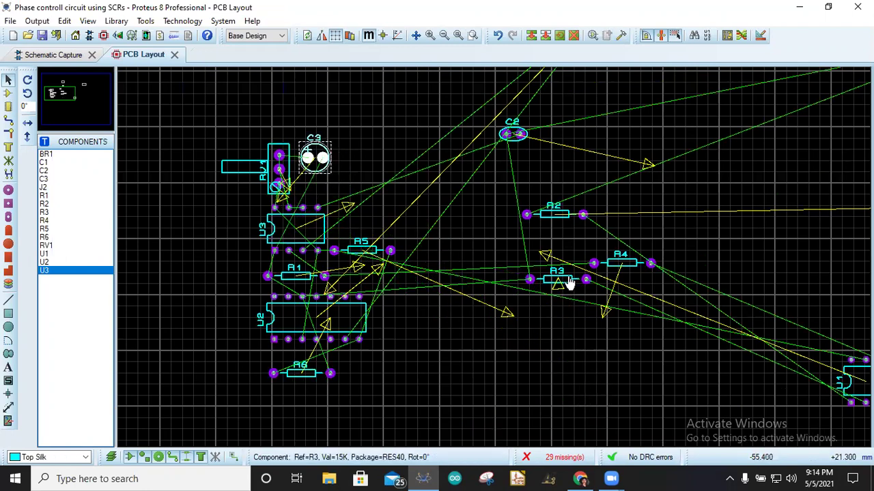
{"action": "left_click_drag", "start_coordinate": [566, 286], "coordinate": [386, 375]}
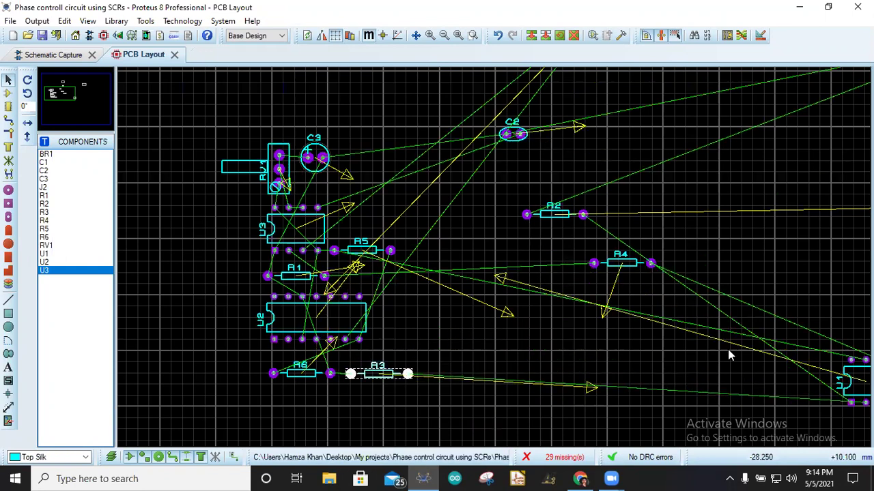
{"action": "scroll", "coordinate": [609, 308], "scroll_direction": "down", "scroll_amount": 2}
{"action": "left_click_drag", "start_coordinate": [628, 291], "coordinate": [680, 341]}
{"action": "left_click_drag", "start_coordinate": [543, 342], "coordinate": [493, 307]}
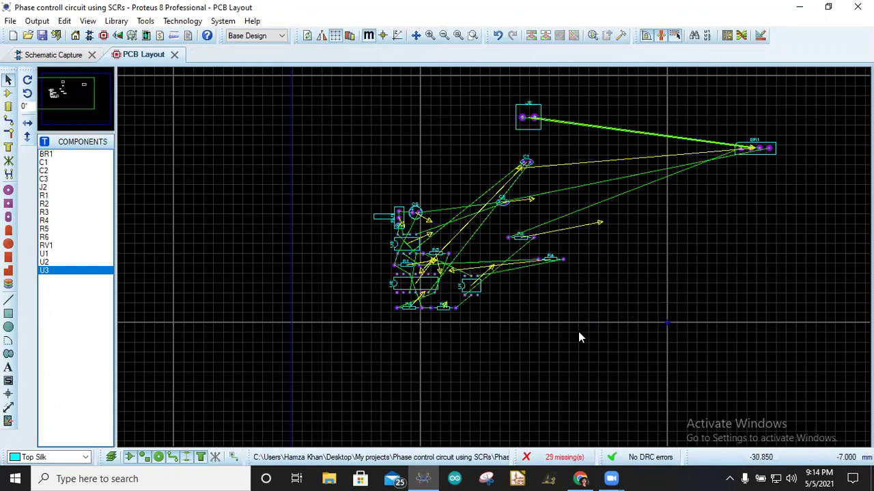
Bring bridge BR1 in above U1 and terminal block J2 down to its upper right.
{"action": "scroll", "coordinate": [501, 270], "scroll_direction": "up", "scroll_amount": 2}
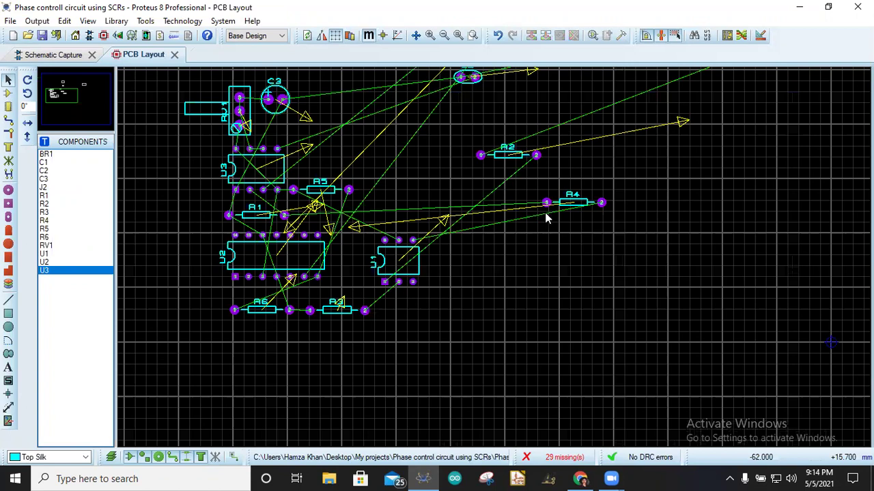
{"action": "scroll", "coordinate": [496, 259], "scroll_direction": "down", "scroll_amount": 4}
{"action": "scroll", "coordinate": [495, 262], "scroll_direction": "up", "scroll_amount": 3}
{"action": "scroll", "coordinate": [505, 266], "scroll_direction": "down", "scroll_amount": 1}
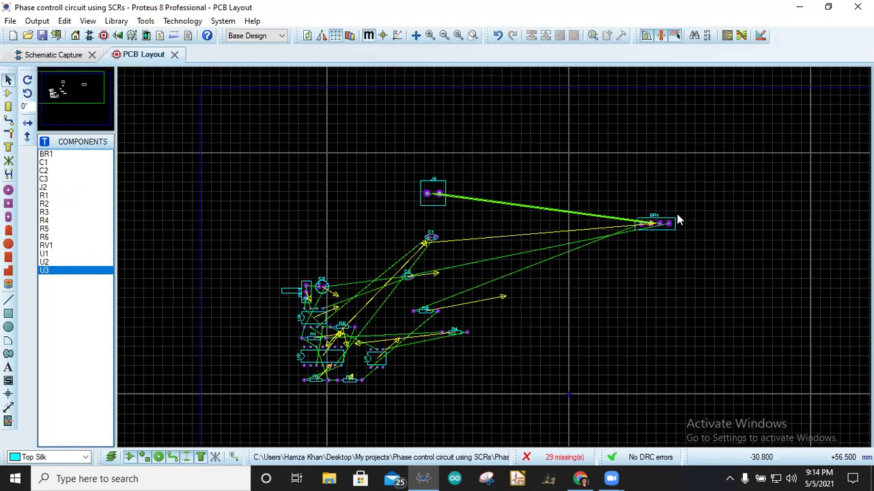
{"action": "left_click_drag", "start_coordinate": [676, 230], "coordinate": [403, 321]}
{"action": "left_click", "coordinate": [438, 214]}
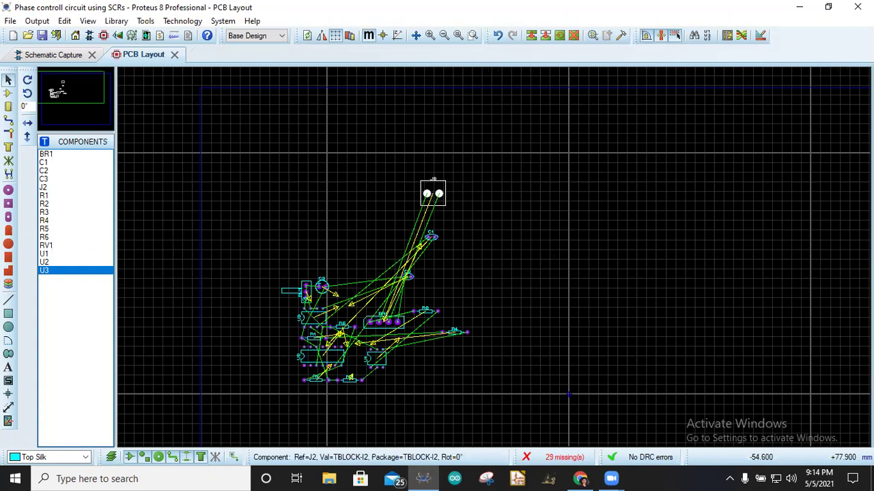
{"action": "left_click_drag", "start_coordinate": [423, 279], "coordinate": [433, 283]}
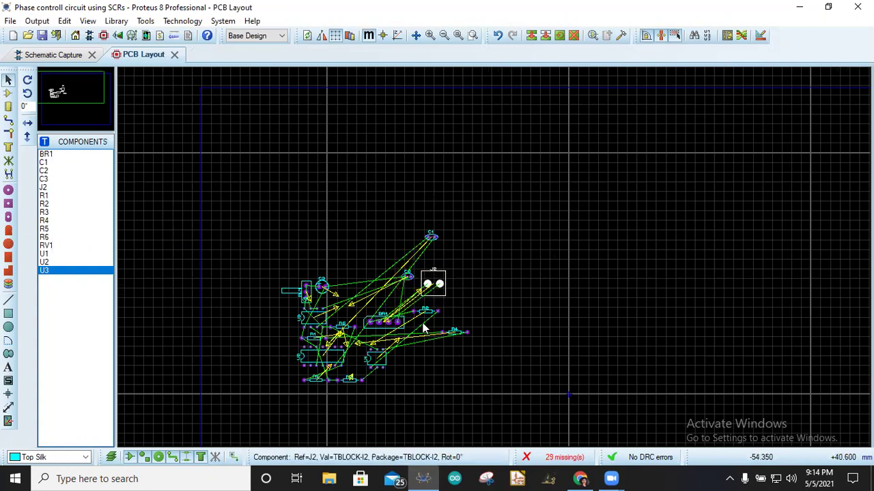
Check the BR1 and J2 connections in the schematic, shift R2 down beside R4, and raise BR1 closer to J2.
{"action": "left_click", "coordinate": [68, 56]}
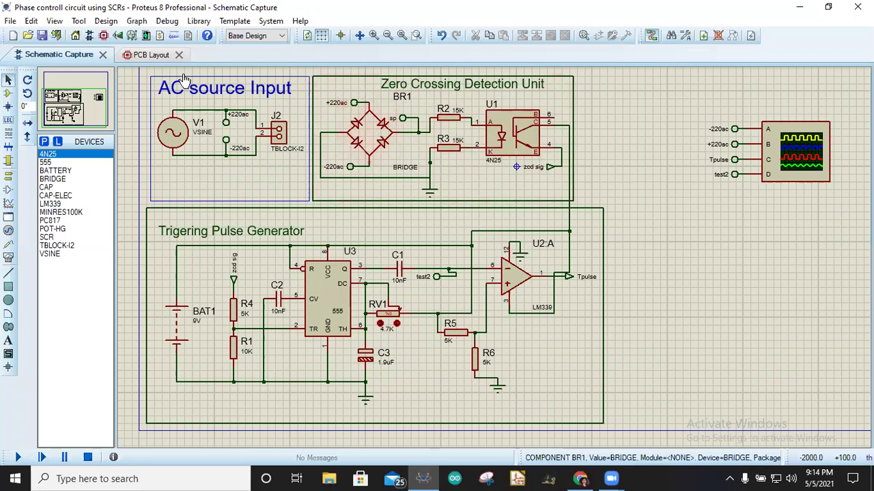
{"action": "left_click", "coordinate": [152, 56]}
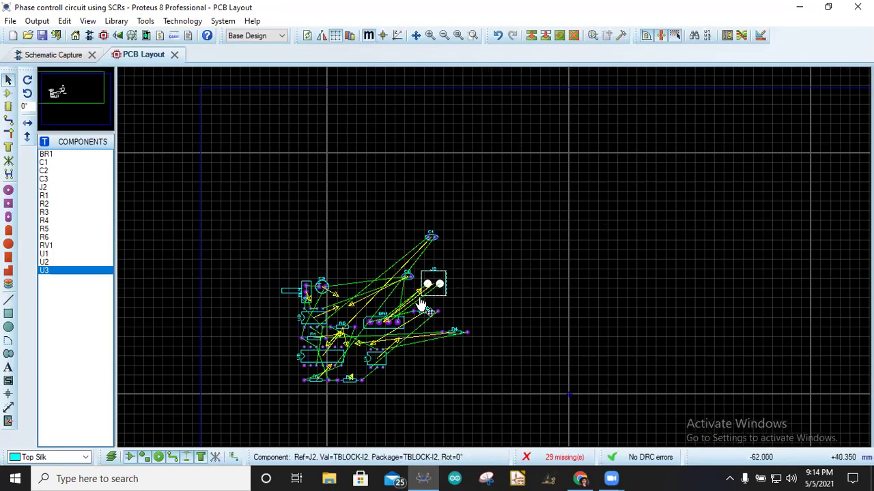
{"action": "scroll", "coordinate": [493, 259], "scroll_direction": "down", "scroll_amount": 1}
{"action": "scroll", "coordinate": [495, 261], "scroll_direction": "up", "scroll_amount": 4}
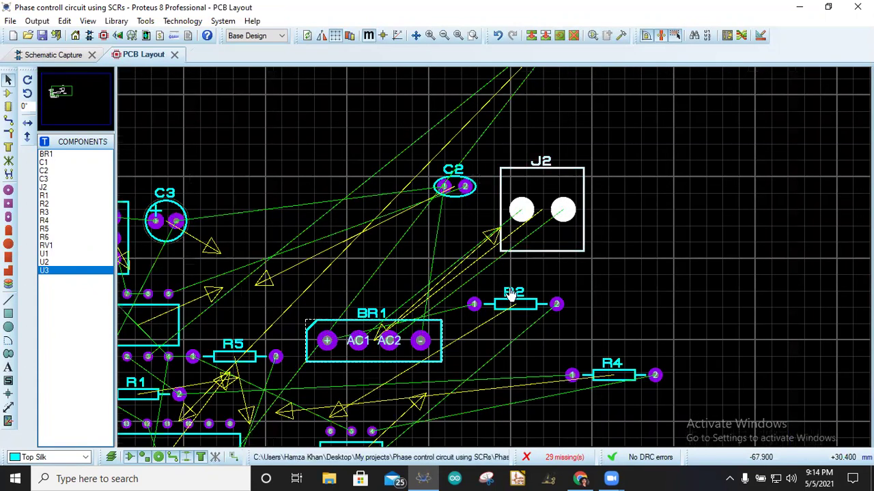
{"action": "left_click_drag", "start_coordinate": [534, 313], "coordinate": [526, 370]}
{"action": "left_click_drag", "start_coordinate": [438, 329], "coordinate": [473, 284]}
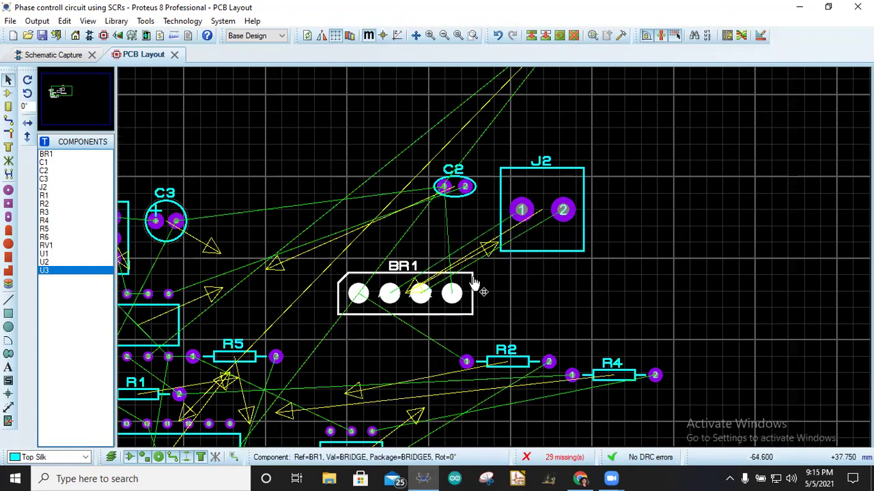
Rotate BR1 and J2 anti-clockwise by 90 degrees and set J2 directly to the right of BR1.
{"action": "right_click", "coordinate": [486, 300]}
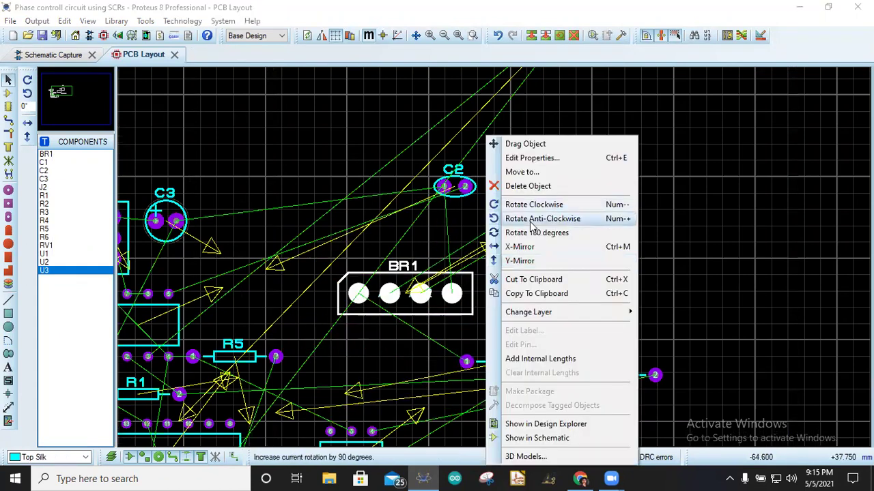
{"action": "left_click", "coordinate": [546, 218]}
{"action": "left_click_drag", "start_coordinate": [426, 307], "coordinate": [428, 295]}
{"action": "left_click_drag", "start_coordinate": [521, 261], "coordinate": [478, 343]}
{"action": "right_click", "coordinate": [512, 266]}
{"action": "left_click", "coordinate": [546, 218]}
Move capacitor C2 directly below C3, and bring C1 to the upper left of R1 after checking its schematic connections.
{"action": "left_click_drag", "start_coordinate": [452, 204], "coordinate": [168, 282]}
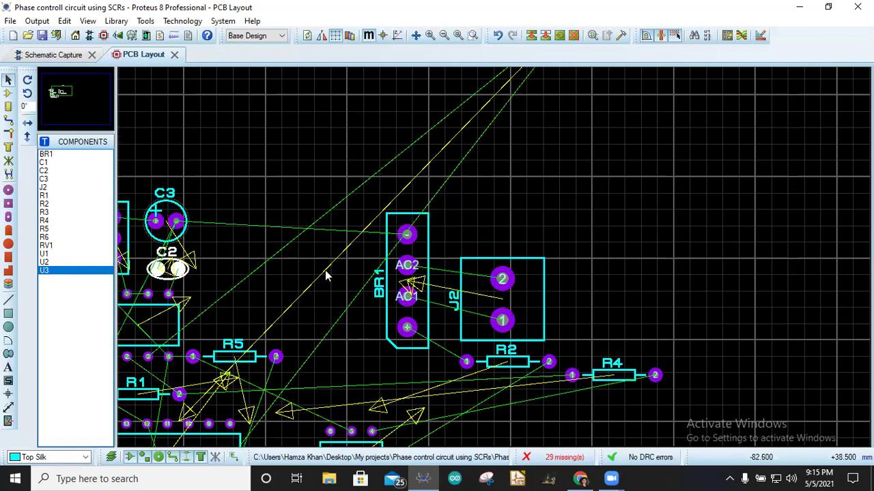
{"action": "scroll", "coordinate": [324, 270], "scroll_direction": "down", "scroll_amount": 2}
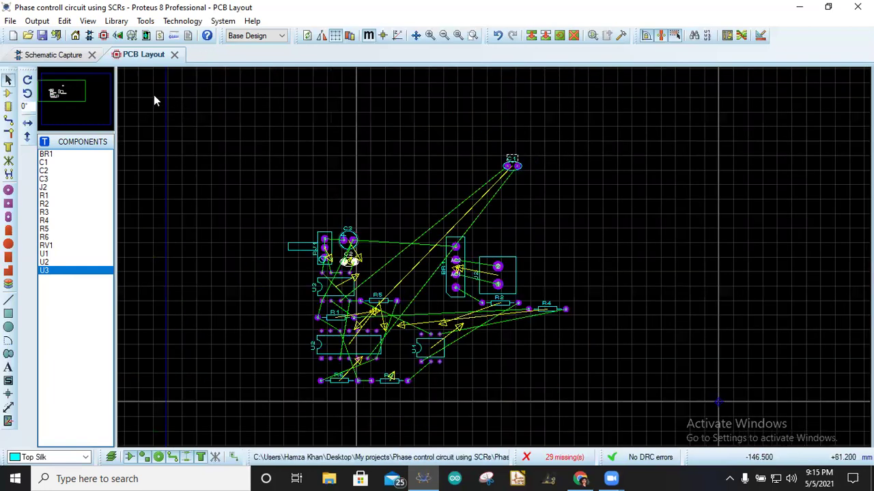
{"action": "left_click", "coordinate": [60, 54]}
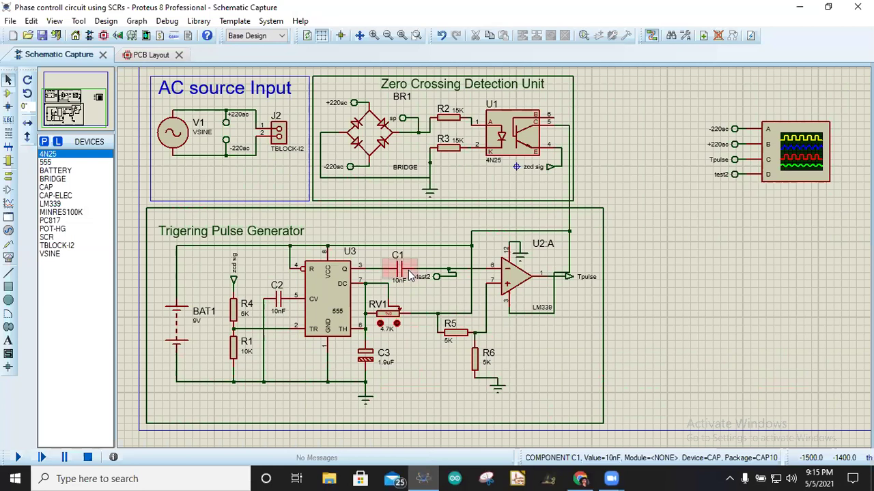
{"action": "left_click", "coordinate": [153, 55]}
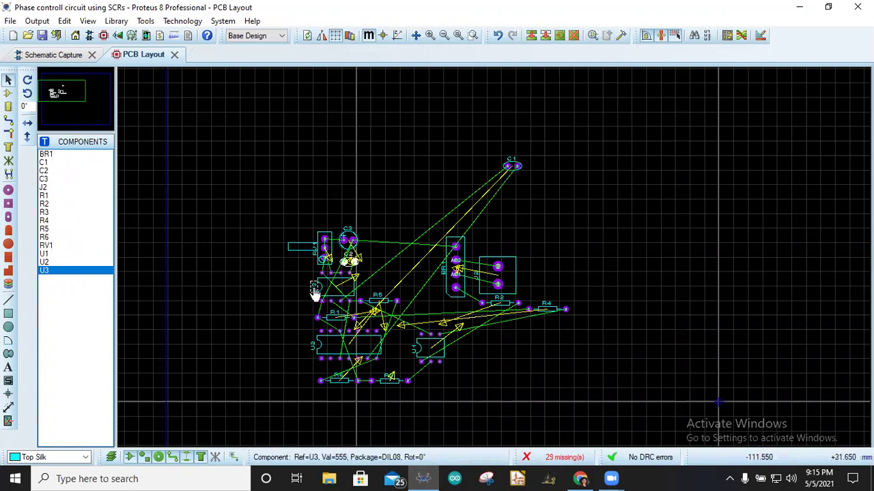
{"action": "scroll", "coordinate": [496, 263], "scroll_direction": "up", "scroll_amount": 3}
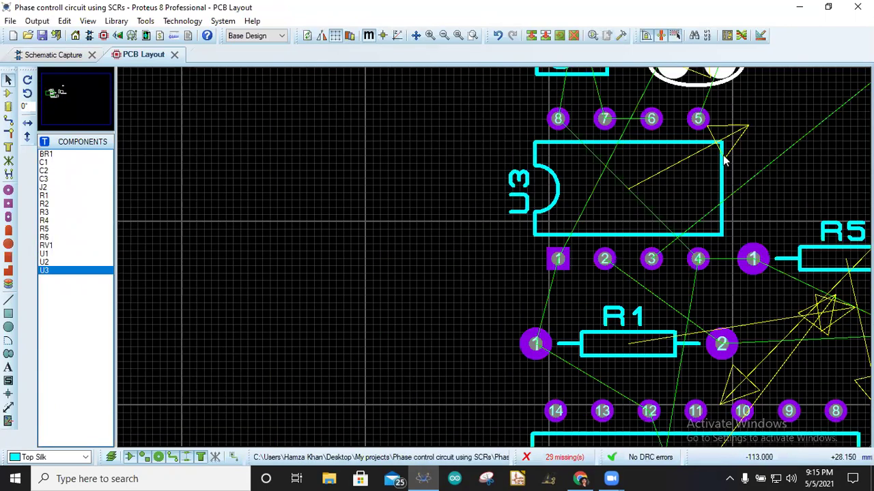
{"action": "scroll", "coordinate": [712, 123], "scroll_direction": "down", "scroll_amount": 3}
{"action": "left_click", "coordinate": [696, 121]}
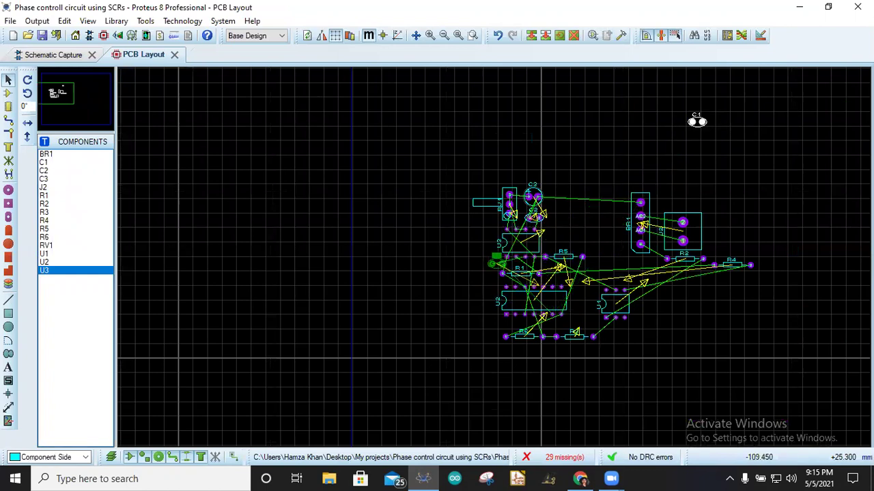
{"action": "left_click", "coordinate": [503, 260]}
Compact the upper row by moving BR1 left towards C3, C2 to the right of U3, and J2 beside BR1.
{"action": "scroll", "coordinate": [505, 263], "scroll_direction": "down", "scroll_amount": 1}
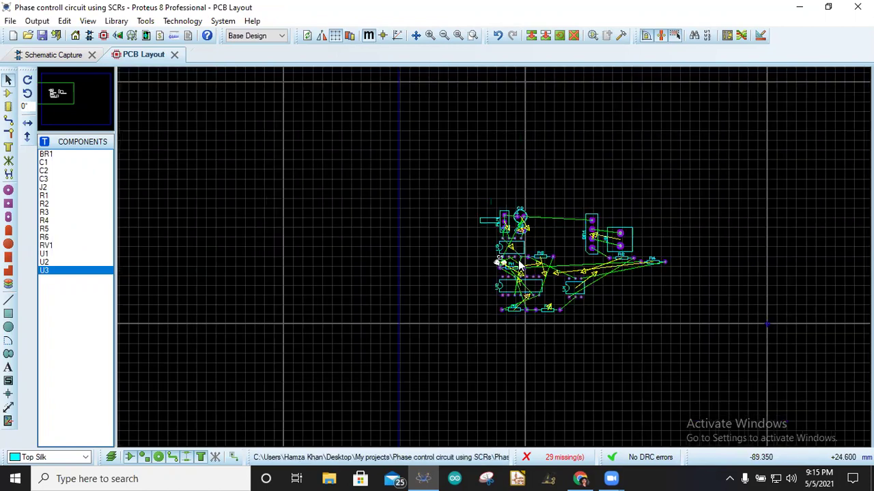
{"action": "scroll", "coordinate": [496, 261], "scroll_direction": "up", "scroll_amount": 2}
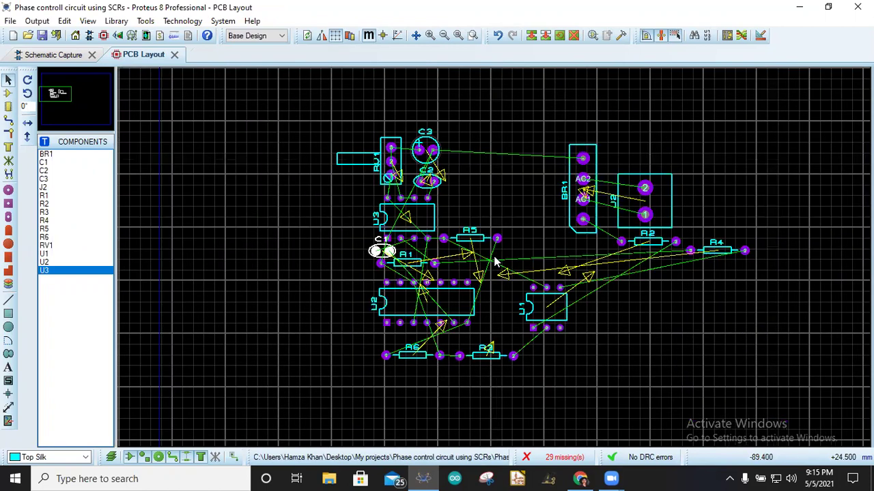
{"action": "scroll", "coordinate": [600, 231], "scroll_direction": "up", "scroll_amount": 1}
{"action": "left_click_drag", "start_coordinate": [618, 228], "coordinate": [528, 209]}
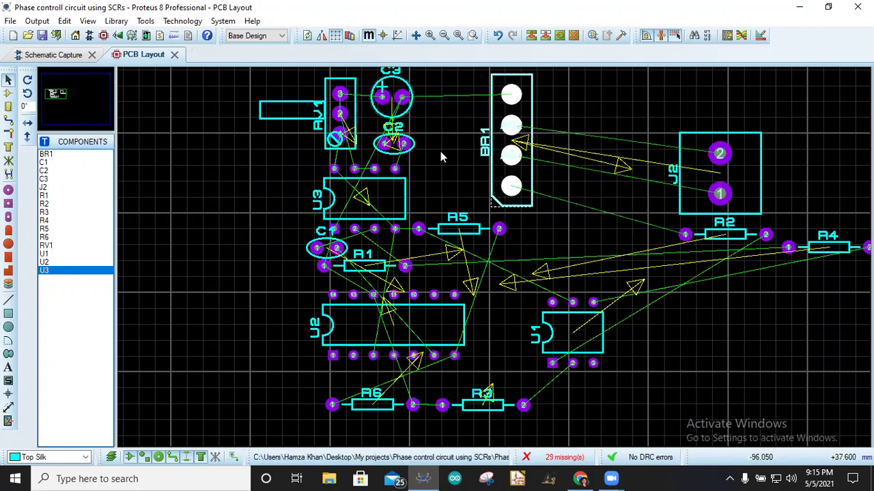
{"action": "left_click", "coordinate": [410, 145]}
{"action": "left_click_drag", "start_coordinate": [415, 152], "coordinate": [472, 183]}
{"action": "left_click_drag", "start_coordinate": [740, 217], "coordinate": [633, 185]}
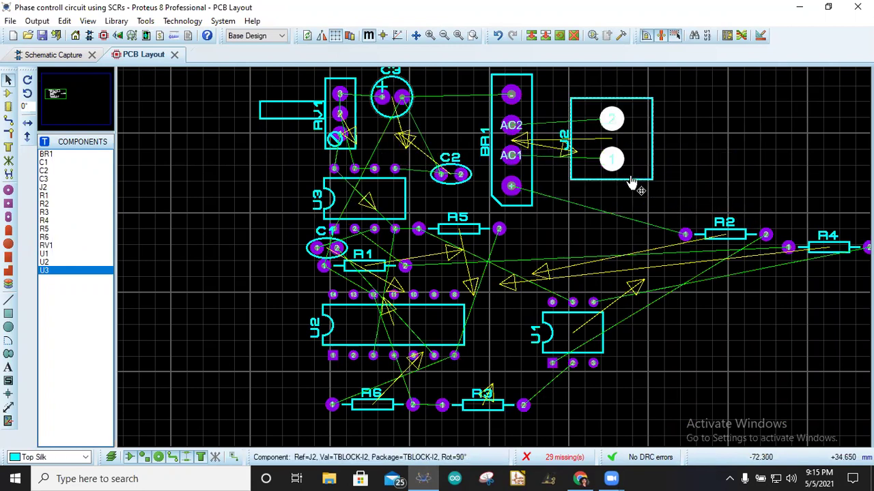
Move R2 below BR1, level with R5, and R4 beneath R2 just above U1.
{"action": "left_click", "coordinate": [745, 245]}
{"action": "left_click_drag", "start_coordinate": [745, 244], "coordinate": [581, 240]}
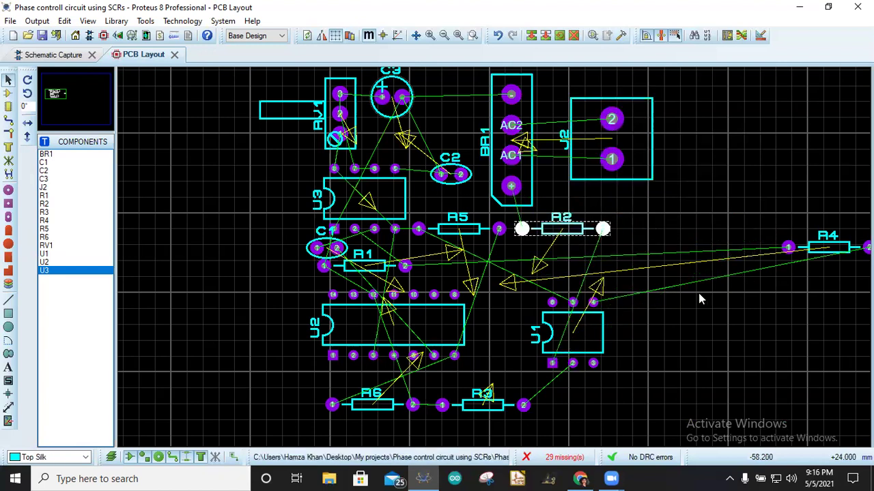
{"action": "left_click", "coordinate": [838, 257]}
{"action": "left_click_drag", "start_coordinate": [838, 258], "coordinate": [551, 278]}
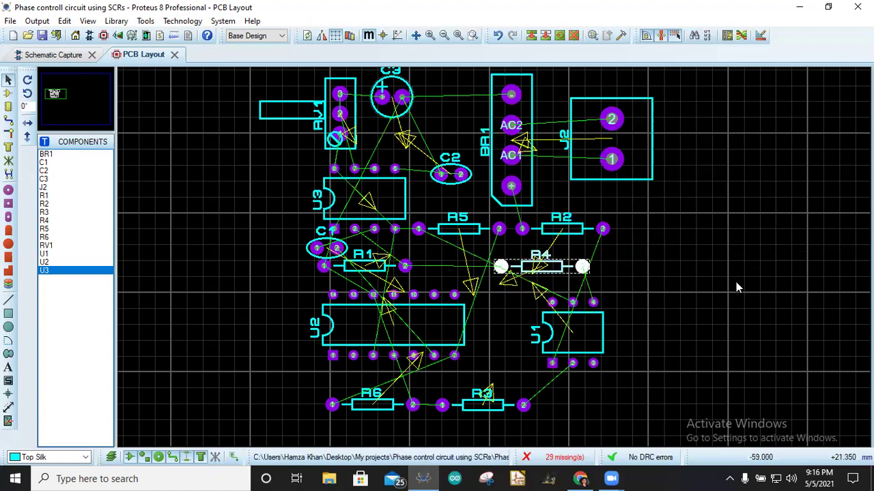
{"action": "scroll", "coordinate": [539, 266], "scroll_direction": "down", "scroll_amount": 3}
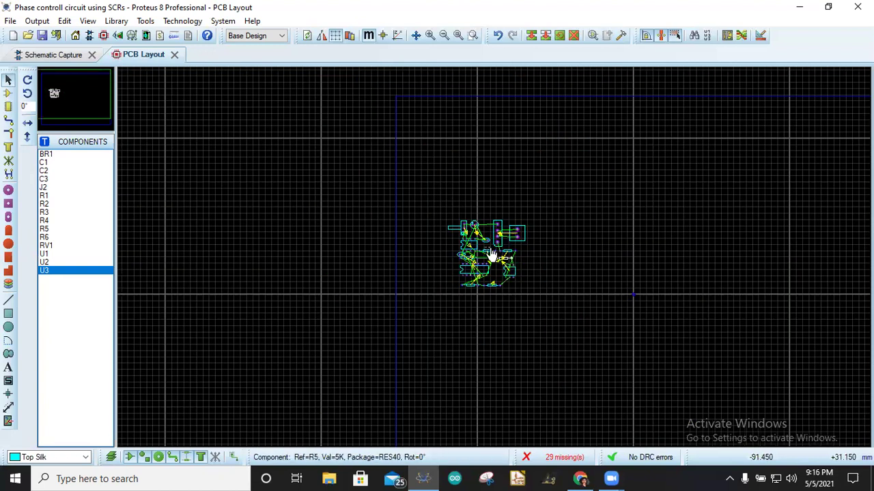
{"action": "scroll", "coordinate": [496, 262], "scroll_direction": "up", "scroll_amount": 4}
{"action": "scroll", "coordinate": [496, 262], "scroll_direction": "down", "scroll_amount": 1}
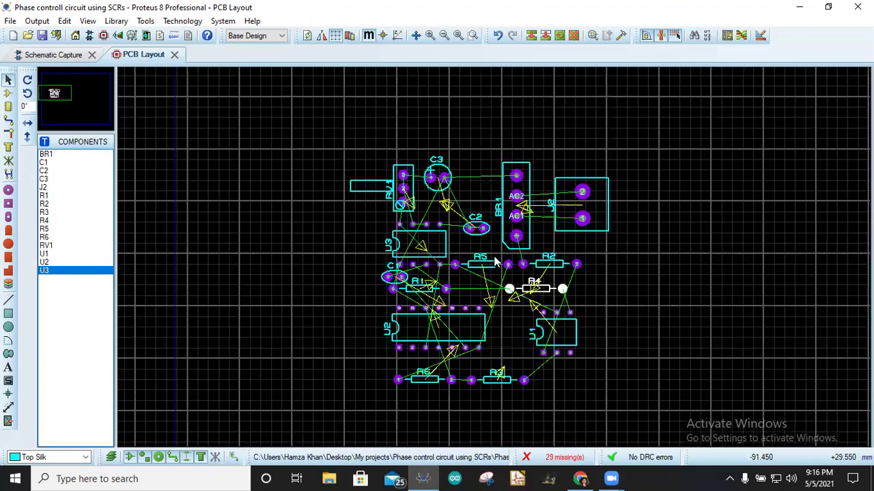
Shift C3 right so that it sits midway between RV1 and BR1.
{"action": "scroll", "coordinate": [496, 262], "scroll_direction": "up", "scroll_amount": 3}
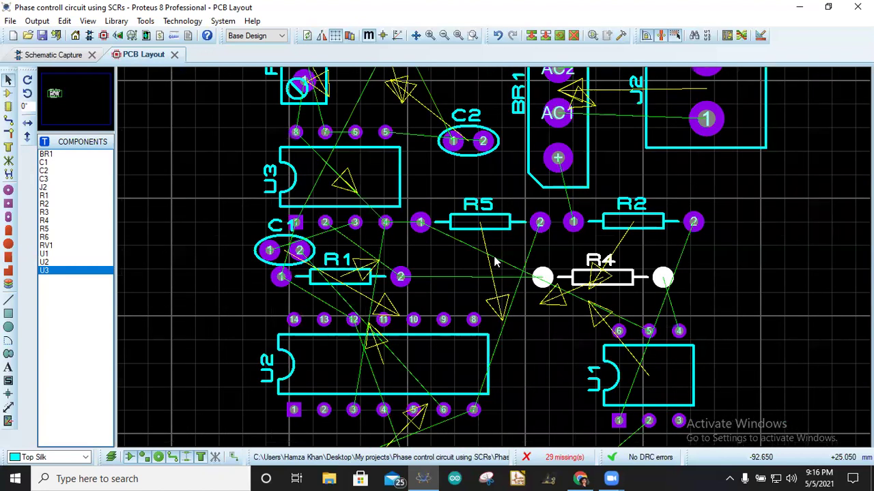
{"action": "scroll", "coordinate": [498, 259], "scroll_direction": "down", "scroll_amount": 3}
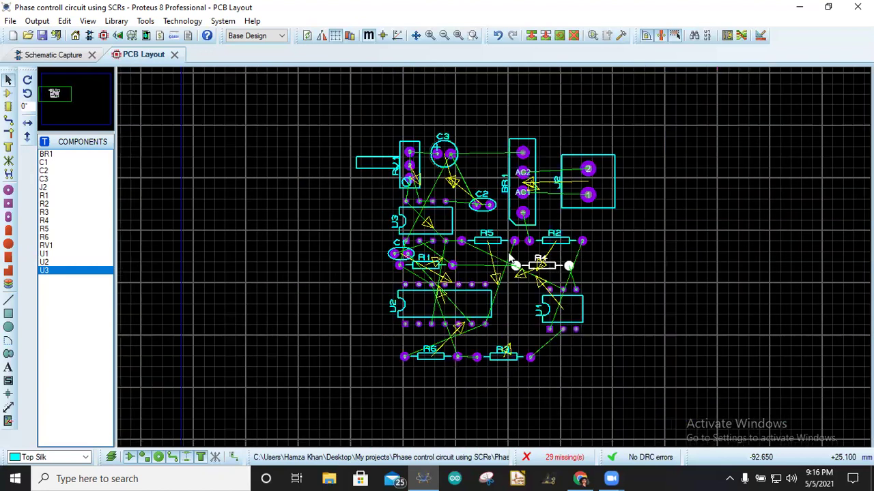
{"action": "left_click", "coordinate": [626, 250]}
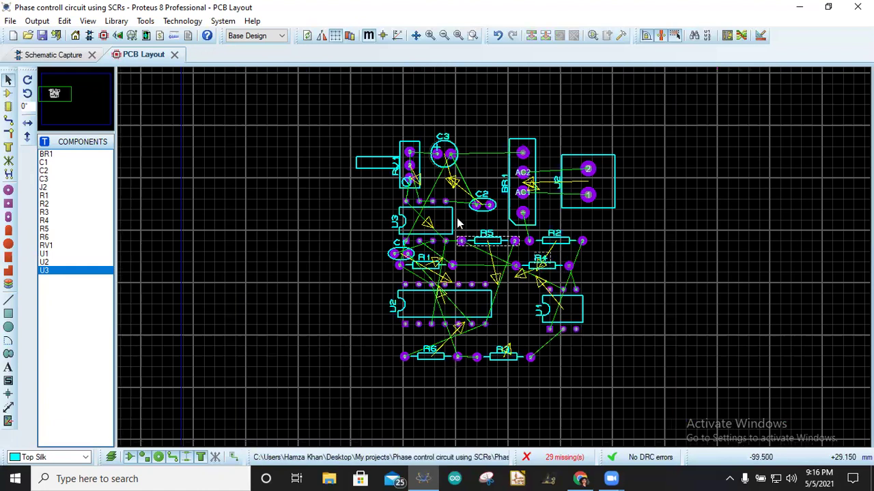
{"action": "left_click_drag", "start_coordinate": [452, 171], "coordinate": [472, 176]}
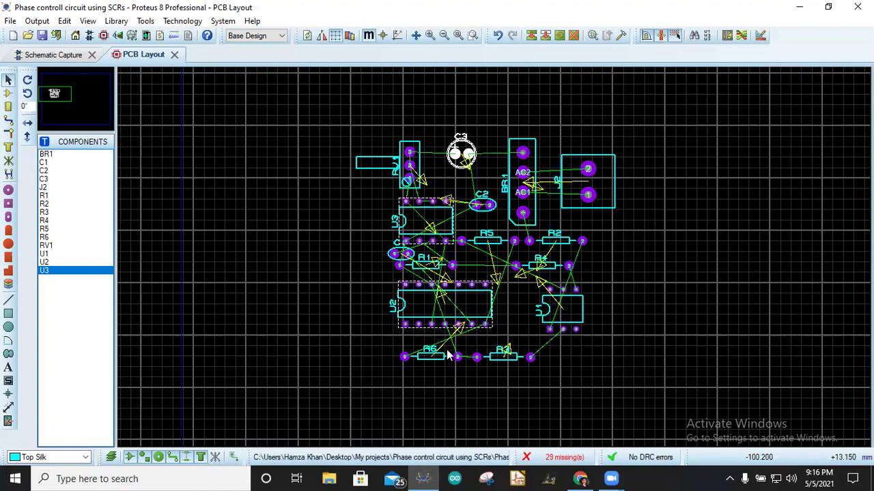
Lower U2 slightly and bring R6 and R3 down into one row just beneath it.
{"action": "left_click_drag", "start_coordinate": [480, 323], "coordinate": [480, 339]}
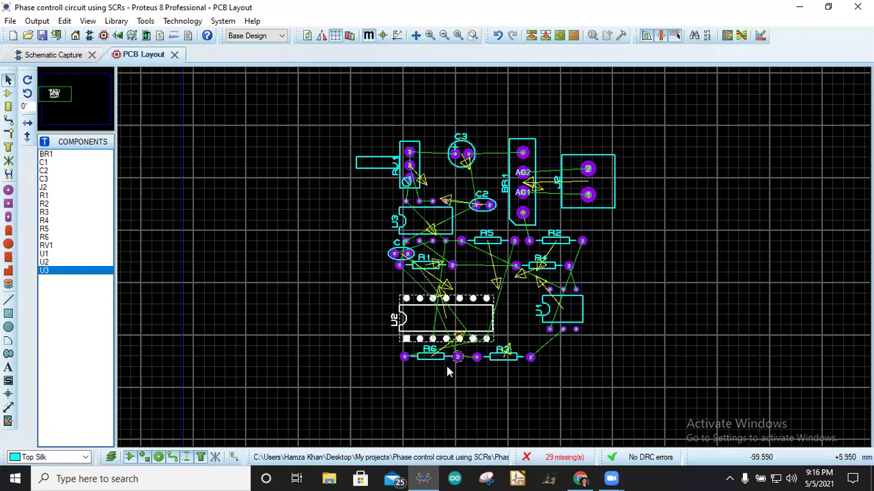
{"action": "left_click", "coordinate": [442, 359]}
{"action": "left_click_drag", "start_coordinate": [442, 365], "coordinate": [453, 370]}
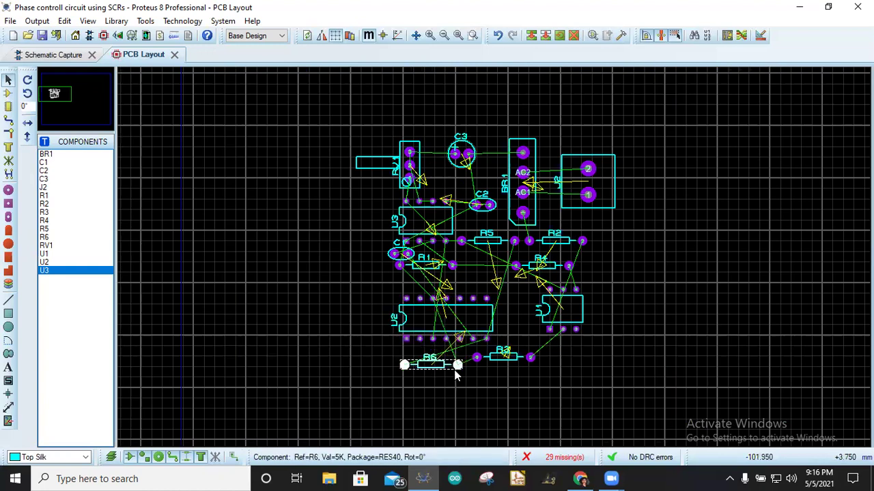
{"action": "left_click_drag", "start_coordinate": [503, 358], "coordinate": [504, 368]}
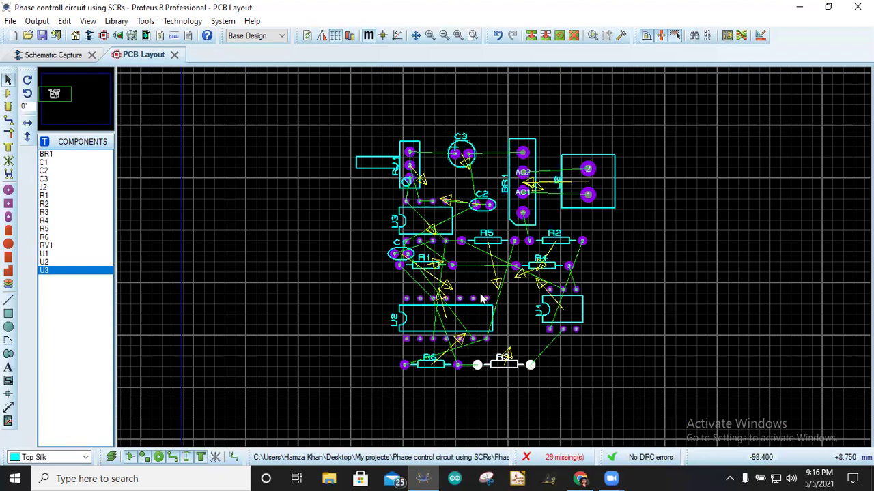
Move R1 down and to the right, just above U2, and place C1 level with it on its left.
{"action": "scroll", "coordinate": [481, 298], "scroll_direction": "down", "scroll_amount": 2}
{"action": "scroll", "coordinate": [460, 247], "scroll_direction": "up", "scroll_amount": 5}
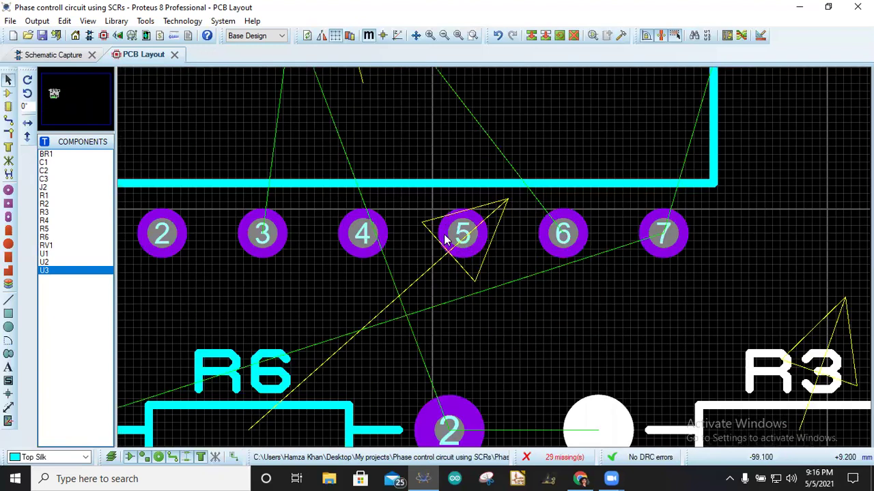
{"action": "scroll", "coordinate": [479, 261], "scroll_direction": "down", "scroll_amount": 3}
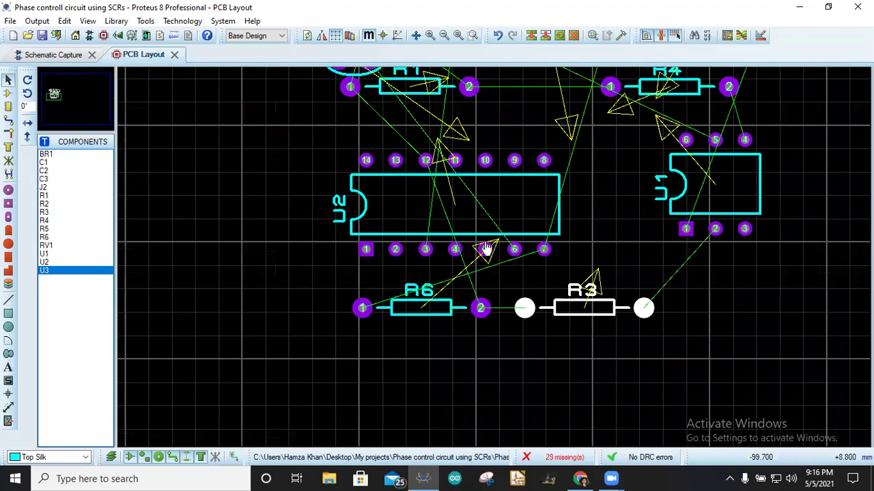
{"action": "scroll", "coordinate": [519, 228], "scroll_direction": "down", "scroll_amount": 1}
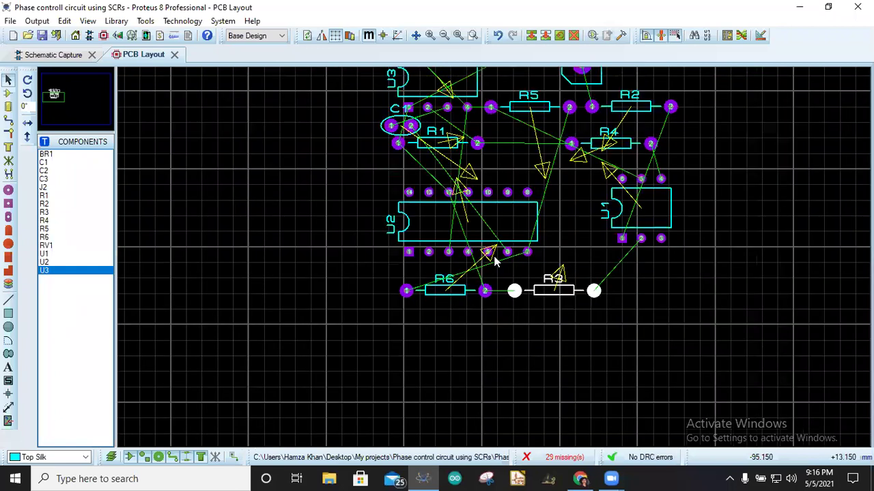
{"action": "scroll", "coordinate": [424, 195], "scroll_direction": "up", "scroll_amount": 1}
{"action": "left_click_drag", "start_coordinate": [396, 150], "coordinate": [471, 181]}
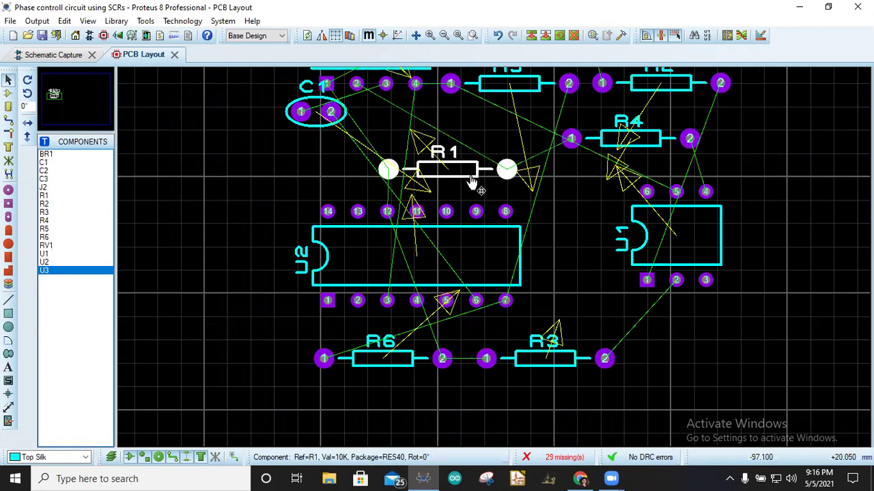
{"action": "left_click", "coordinate": [339, 127]}
{"action": "left_click_drag", "start_coordinate": [339, 130], "coordinate": [363, 184]}
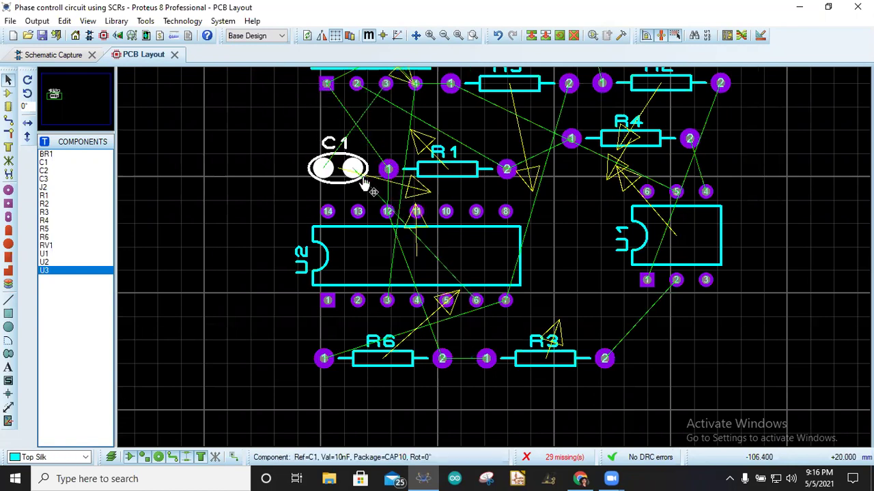
{"action": "left_click", "coordinate": [572, 176]}
Try U1 further left, close beside U2.
{"action": "scroll", "coordinate": [532, 226], "scroll_direction": "down", "scroll_amount": 2}
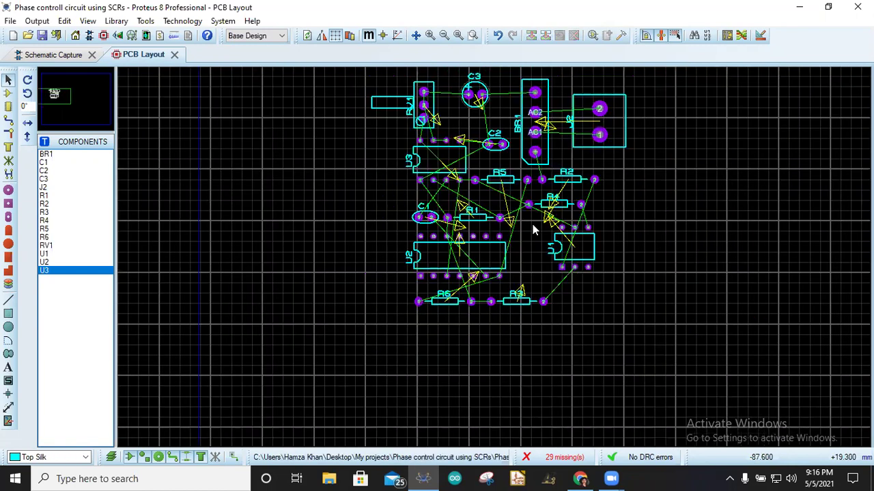
{"action": "left_click_drag", "start_coordinate": [592, 264], "coordinate": [559, 266]}
{"action": "left_click", "coordinate": [604, 269]}
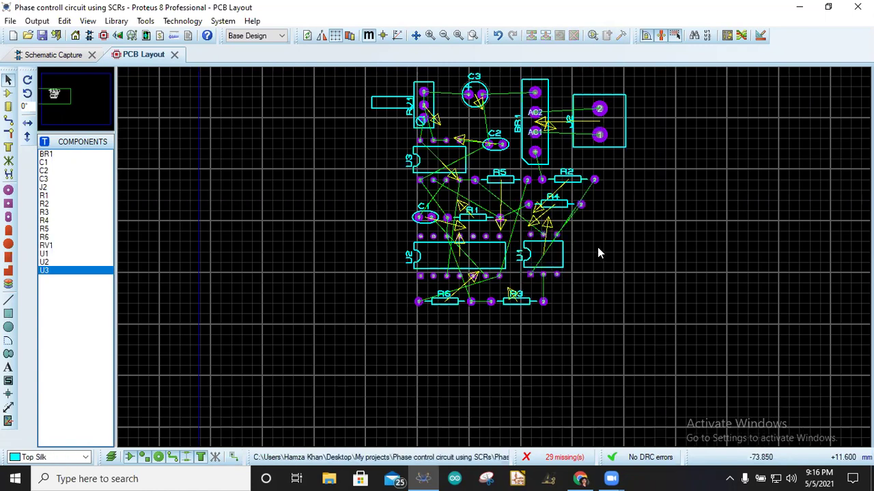
Line R4 up end to end with R1, its pin 1 against R1's pin 2, and shift U1 right, away from U2.
{"action": "left_click_drag", "start_coordinate": [559, 214], "coordinate": [544, 217]}
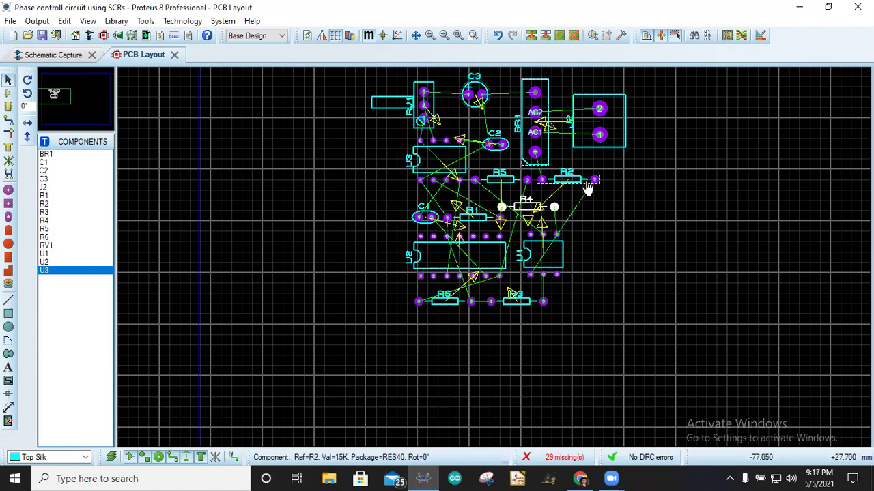
{"action": "left_click_drag", "start_coordinate": [559, 258], "coordinate": [606, 263]}
{"action": "left_click_drag", "start_coordinate": [530, 218], "coordinate": [548, 228]}
{"action": "scroll", "coordinate": [496, 261], "scroll_direction": "down", "scroll_amount": 2}
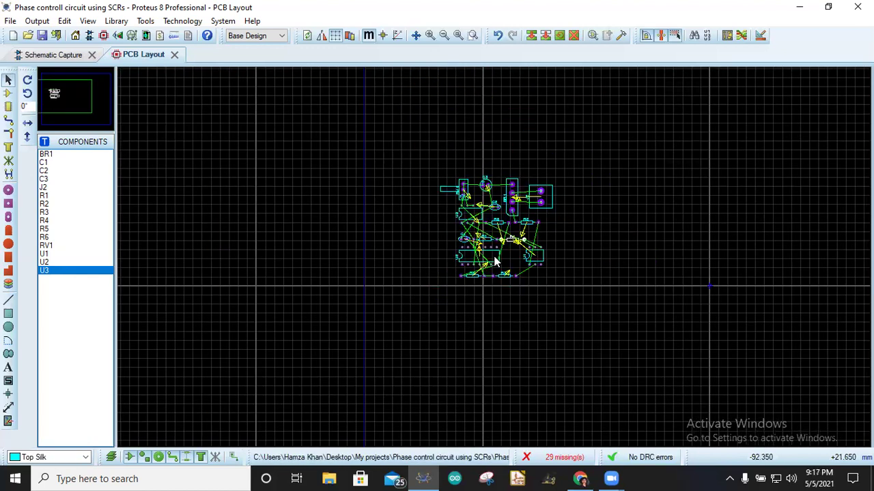
{"action": "scroll", "coordinate": [442, 359], "scroll_direction": "up", "scroll_amount": 5}
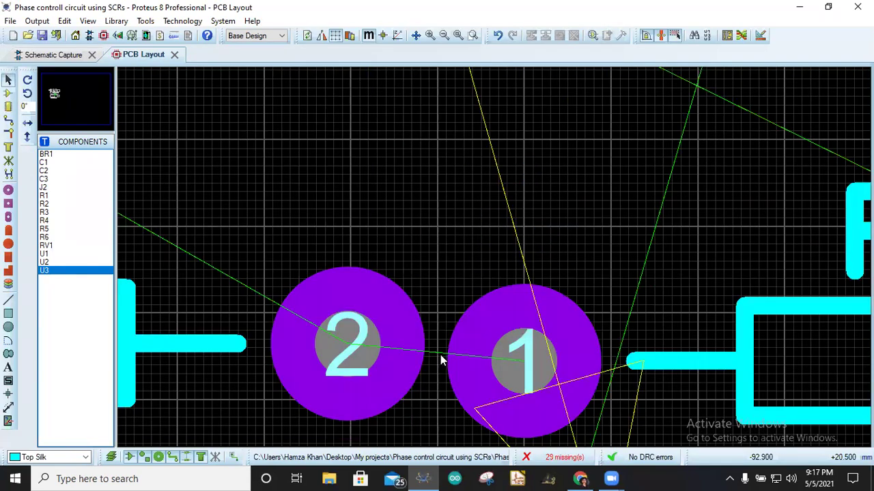
{"action": "scroll", "coordinate": [452, 321], "scroll_direction": "down", "scroll_amount": 2}
{"action": "scroll", "coordinate": [482, 286], "scroll_direction": "down", "scroll_amount": 2}
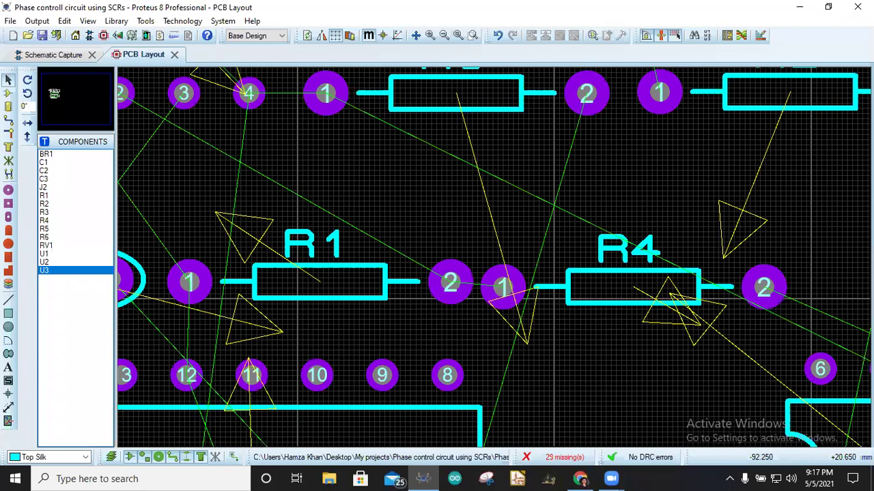
{"action": "left_click_drag", "start_coordinate": [605, 312], "coordinate": [599, 308]}
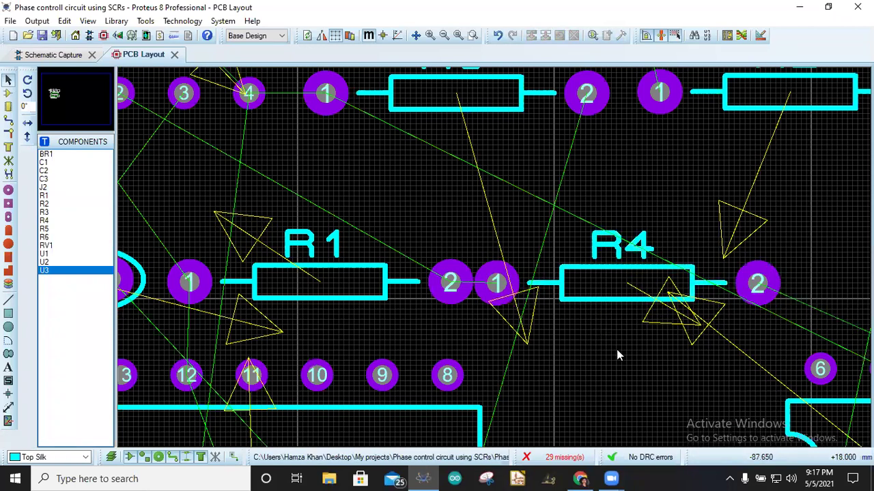
Move R5 down so that it sits just above R1 and R4.
{"action": "scroll", "coordinate": [617, 349], "scroll_direction": "down", "scroll_amount": 2}
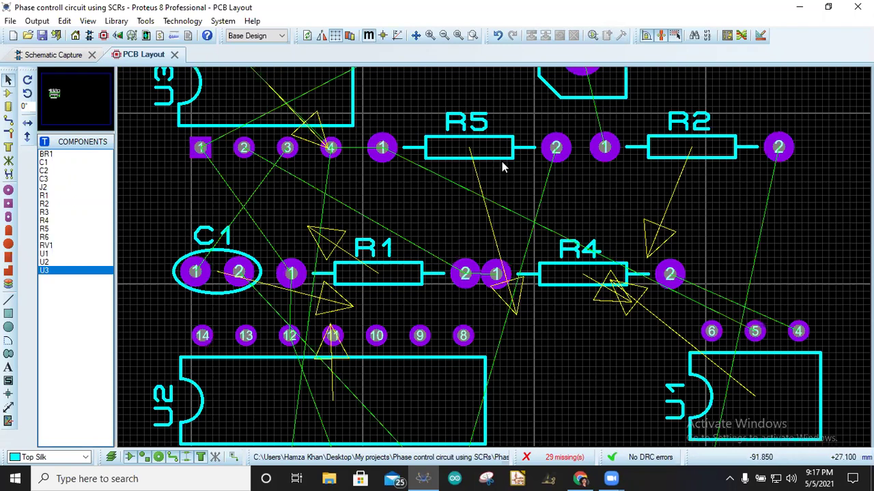
{"action": "left_click_drag", "start_coordinate": [502, 160], "coordinate": [523, 230]}
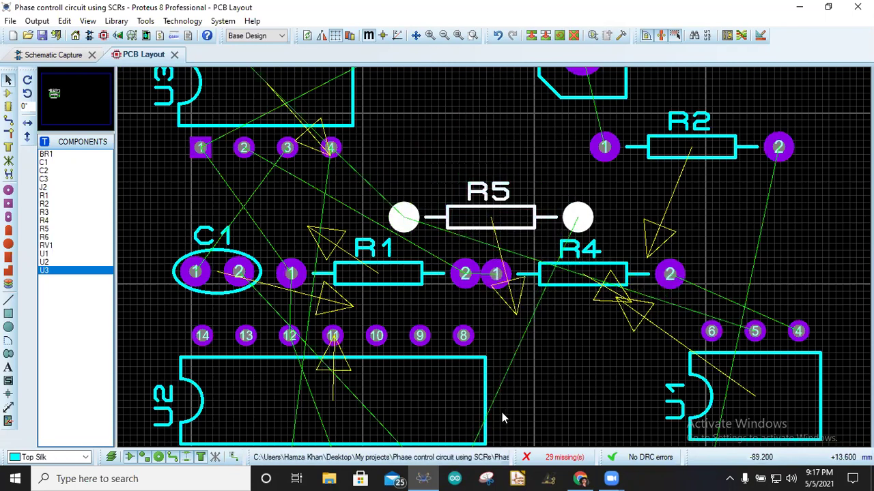
{"action": "left_click", "coordinate": [578, 350]}
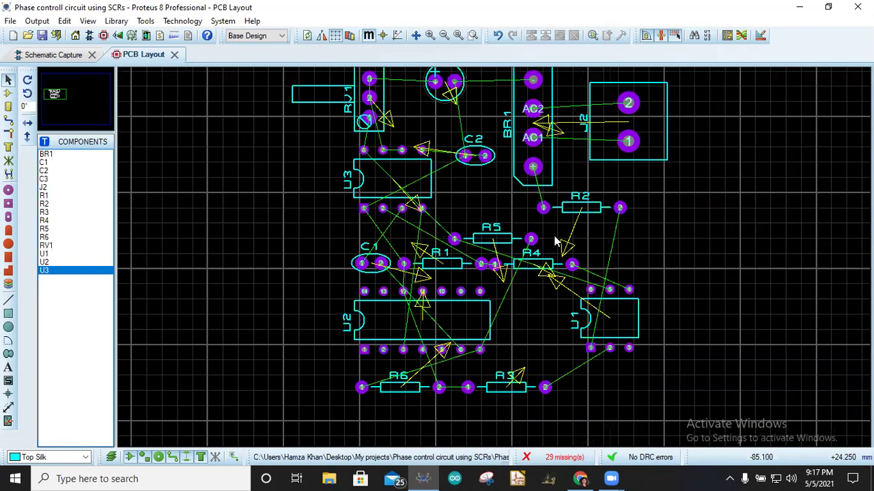
Try R2 rotated clockwise by 90 degrees between J2 and U1, and turn it back to horizontal.
{"action": "right_click", "coordinate": [604, 208]}
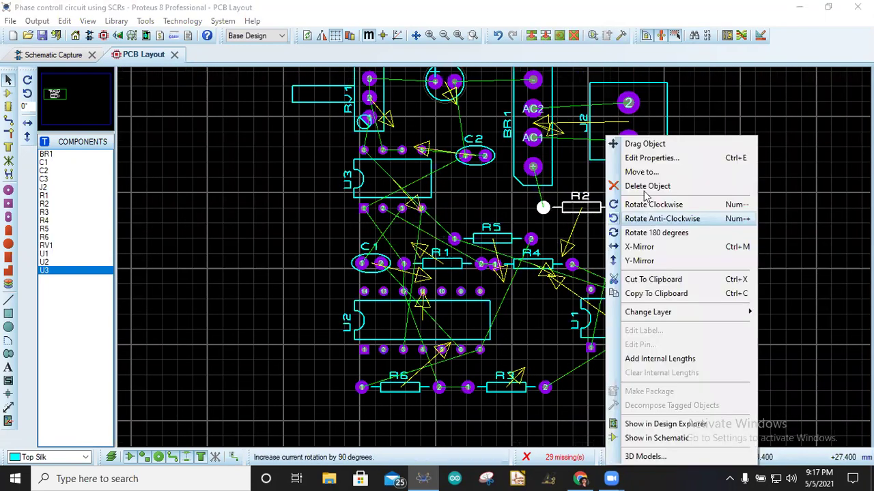
{"action": "left_click", "coordinate": [648, 204]}
{"action": "left_click_drag", "start_coordinate": [591, 208], "coordinate": [614, 242]}
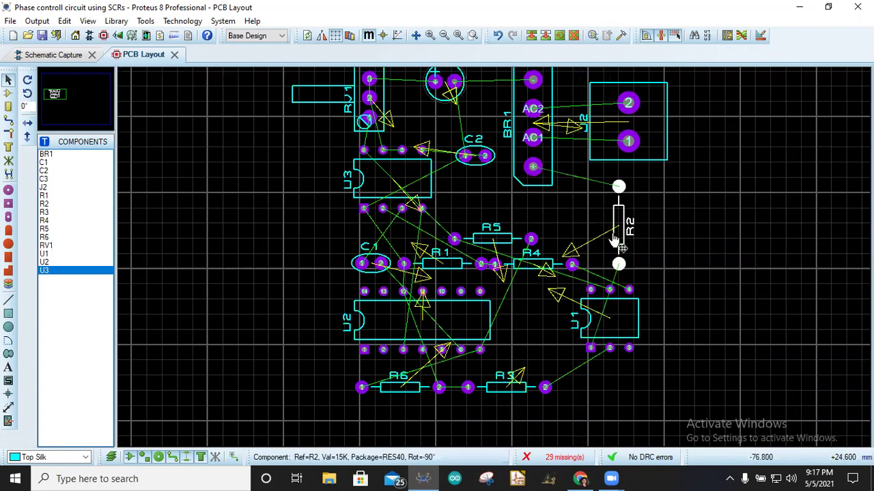
{"action": "right_click", "coordinate": [614, 242]}
{"action": "left_click", "coordinate": [616, 243]}
{"action": "right_click", "coordinate": [617, 243]}
{"action": "left_click", "coordinate": [685, 219]}
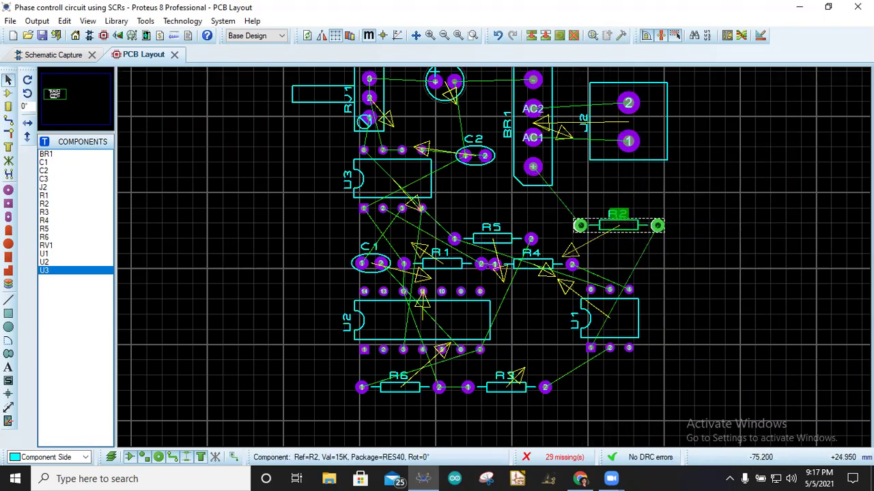
Place the horizontal R2 above U1, level with R5.
{"action": "left_click", "coordinate": [650, 238]}
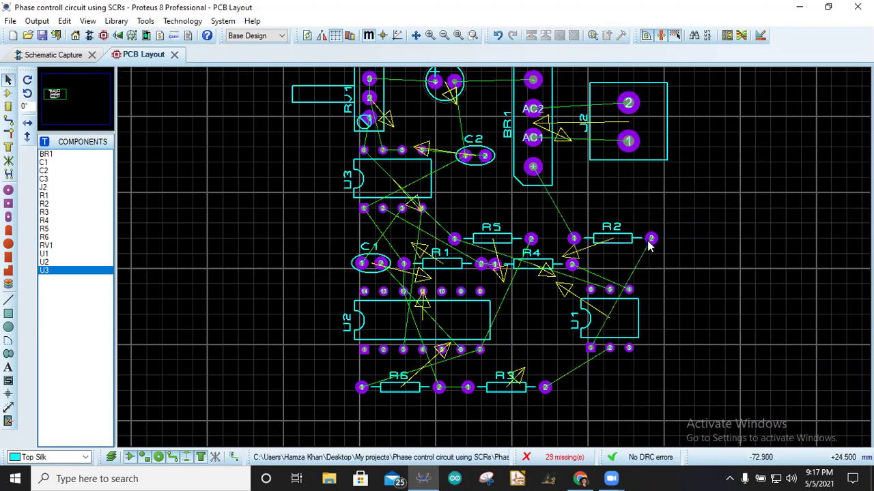
{"action": "scroll", "coordinate": [550, 283], "scroll_direction": "down", "scroll_amount": 4}
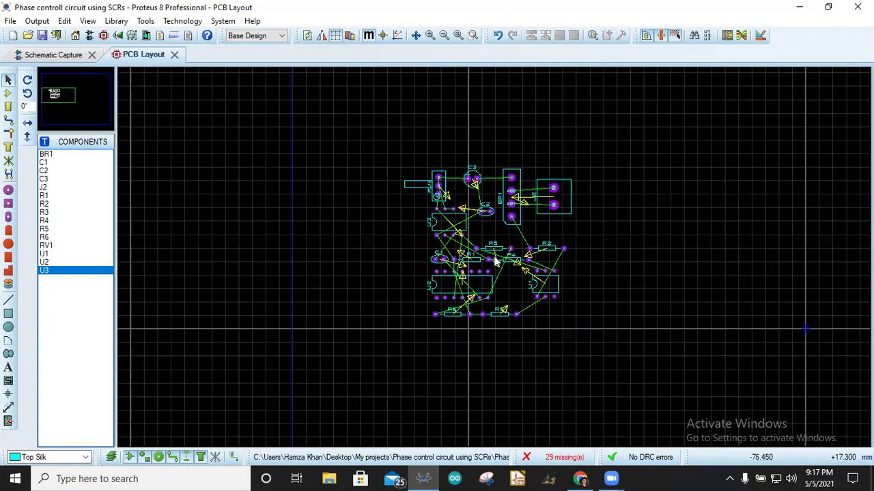
{"action": "scroll", "coordinate": [498, 256], "scroll_direction": "up", "scroll_amount": 3}
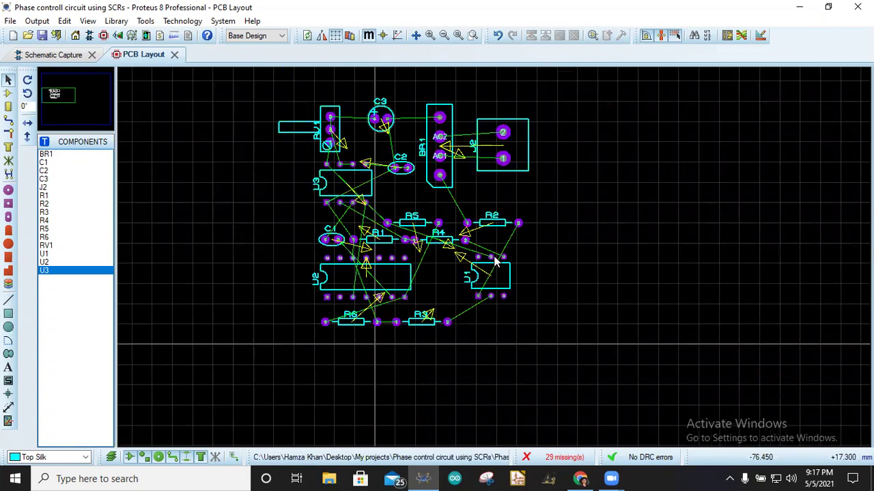
Draw a rectangular outline about 43 by 47 mm on the Board Edge layer around the components, leaving RV1's shaft outside.
{"action": "left_click", "coordinate": [12, 318]}
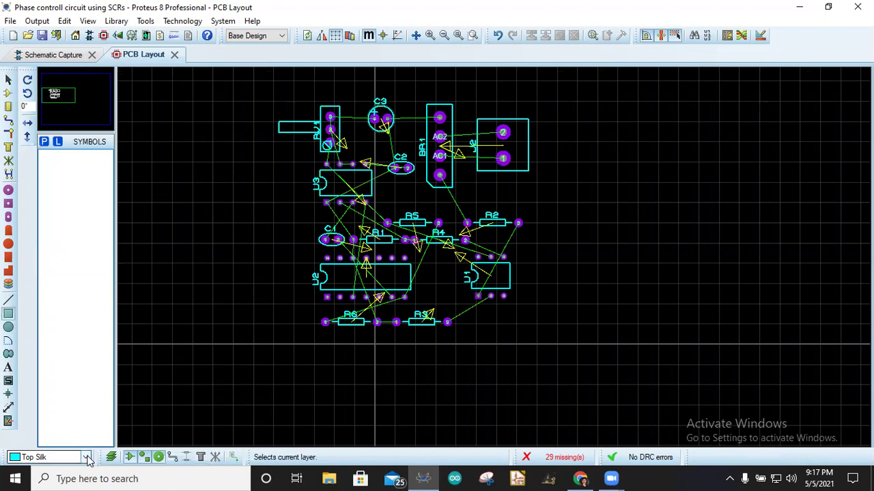
{"action": "left_click", "coordinate": [85, 457]}
{"action": "left_click", "coordinate": [66, 445]}
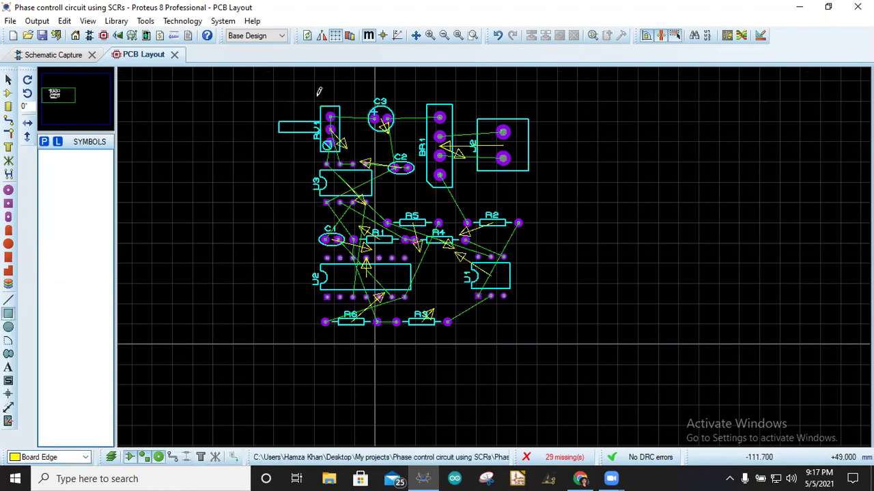
{"action": "left_click_drag", "start_coordinate": [311, 94], "coordinate": [531, 328]}
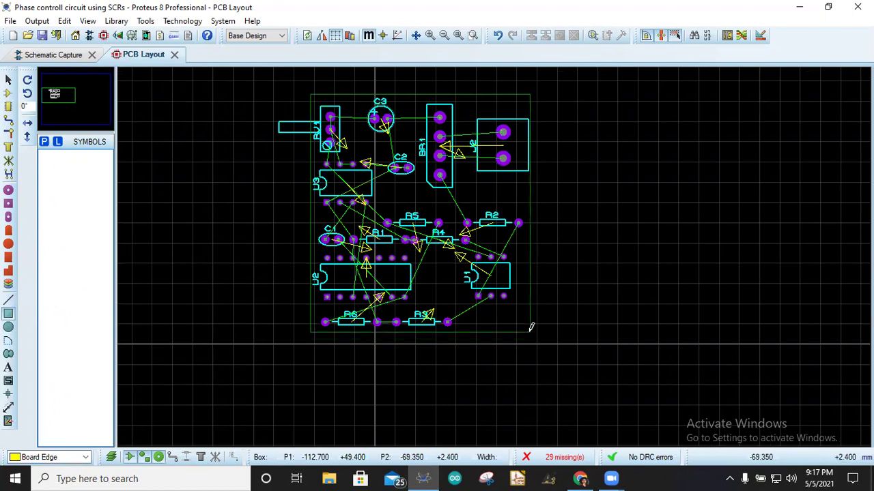
{"action": "mouse_move", "coordinate": [564, 289]}
{"action": "left_mouse_down"}
{"action": "mouse_move", "coordinate": [522, 322]}
{"action": "mouse_move", "coordinate": [533, 329]}
{"action": "left_mouse_up"}
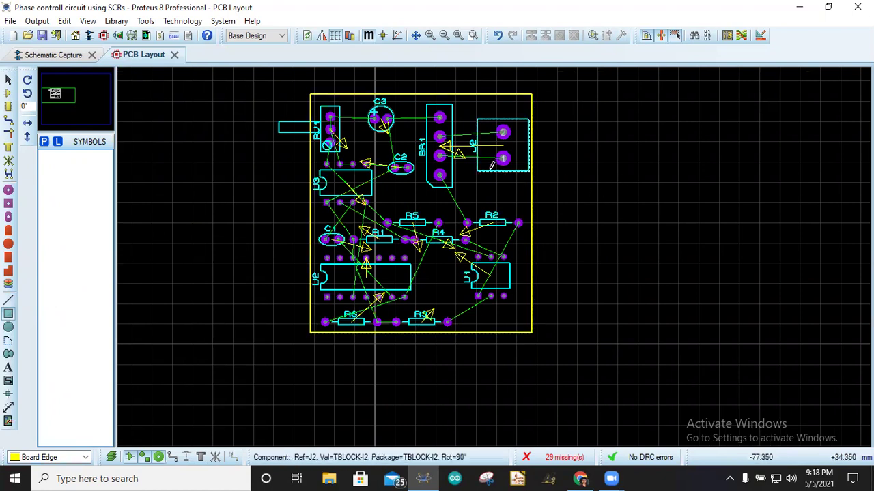
{"action": "scroll", "coordinate": [494, 253], "scroll_direction": "down", "scroll_amount": 2}
{"action": "scroll", "coordinate": [495, 253], "scroll_direction": "up", "scroll_amount": 2}
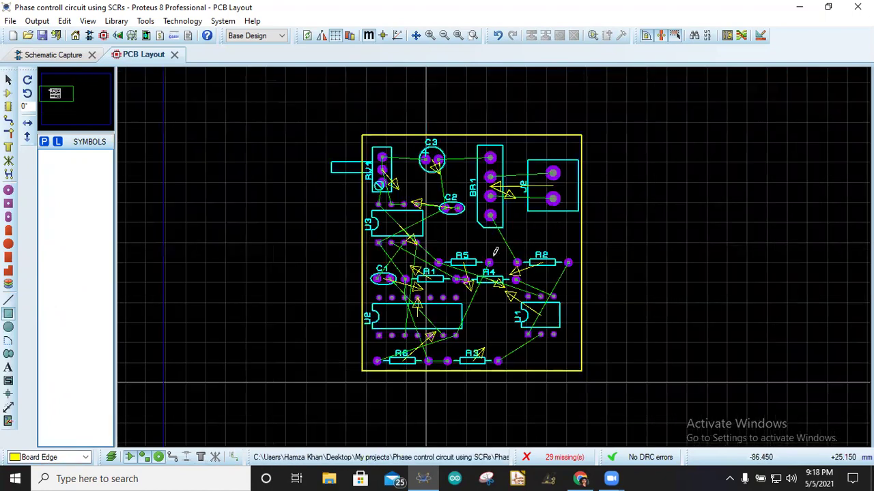
{"action": "scroll", "coordinate": [495, 253], "scroll_direction": "up", "scroll_amount": 2}
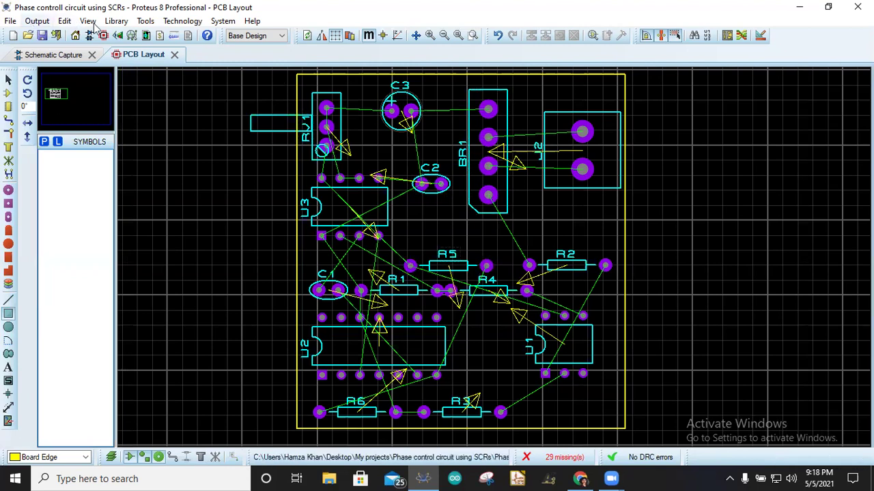
{"action": "left_click", "coordinate": [151, 21]}
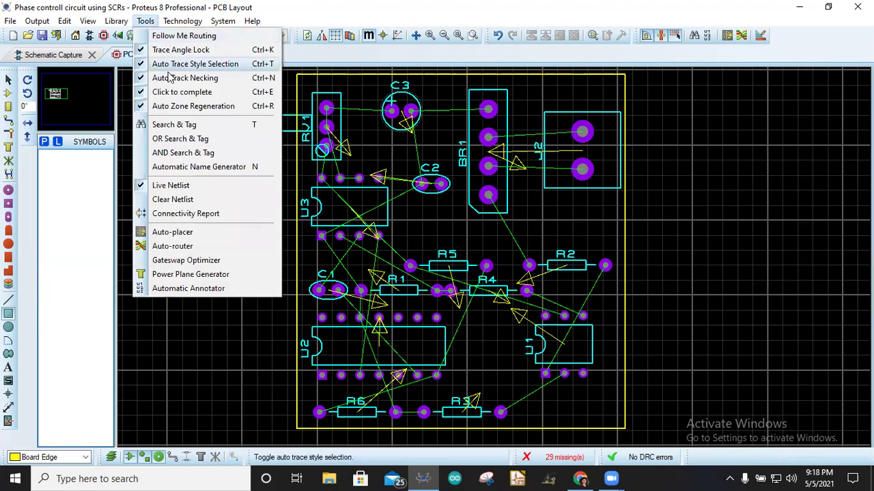
{"action": "left_click", "coordinate": [64, 21]}
{"action": "left_click", "coordinate": [80, 23]}
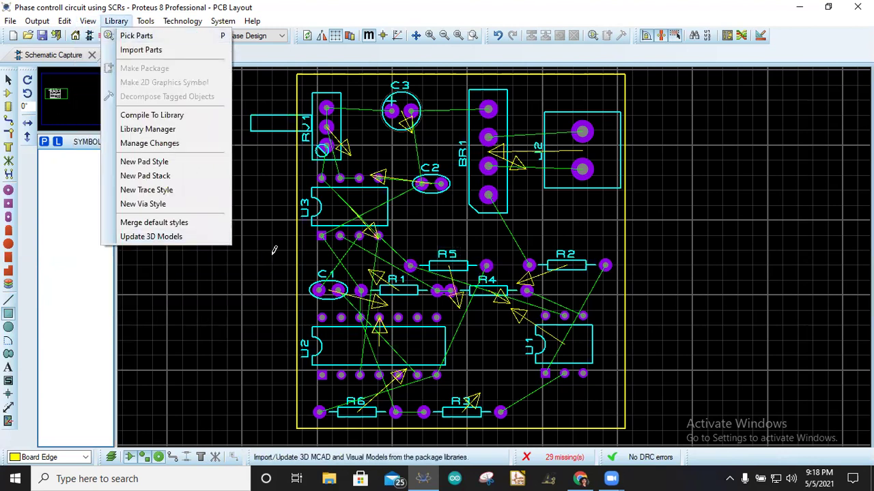
Leave the board edge drawing tool and return to selection mode.
{"action": "left_click", "coordinate": [273, 248]}
{"action": "right_click", "coordinate": [309, 246]}
{"action": "left_click", "coordinate": [8, 80]}
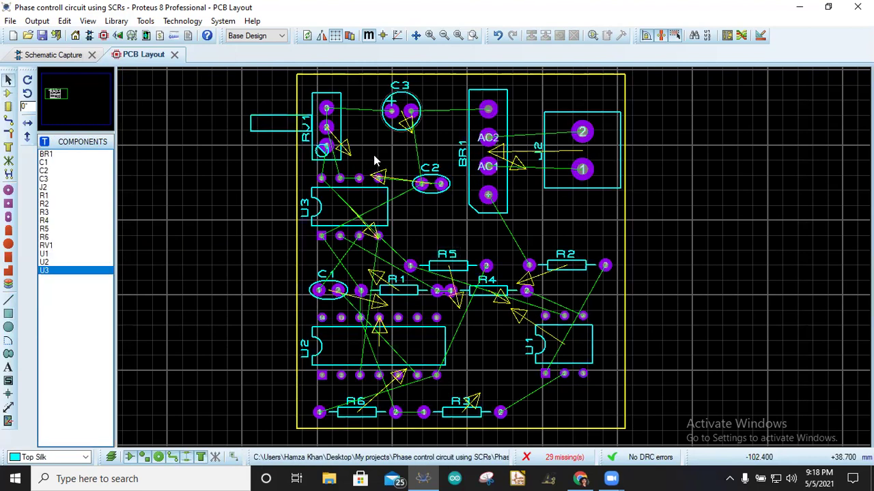
{"action": "key", "text": "ctrl+a"}
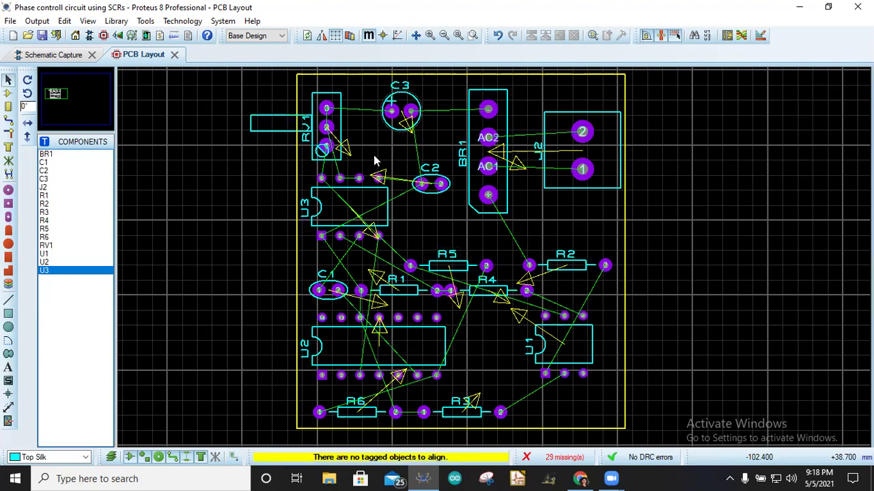
{"action": "left_click", "coordinate": [67, 22]}
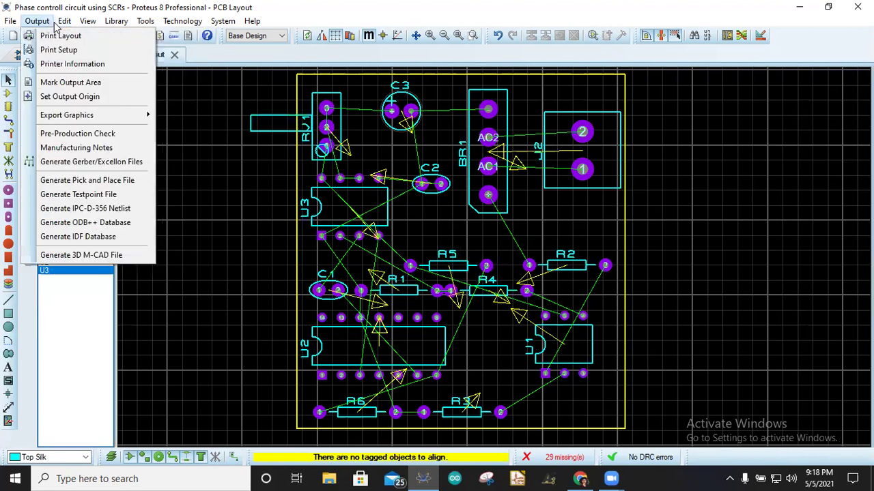
{"action": "mouse_move", "coordinate": [88, 24]}
{"action": "mouse_move", "coordinate": [142, 22]}
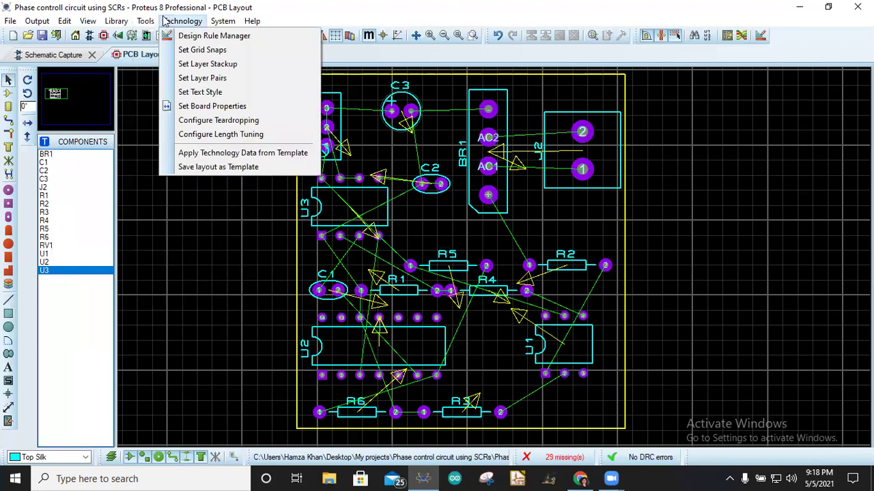
{"action": "left_click", "coordinate": [221, 307]}
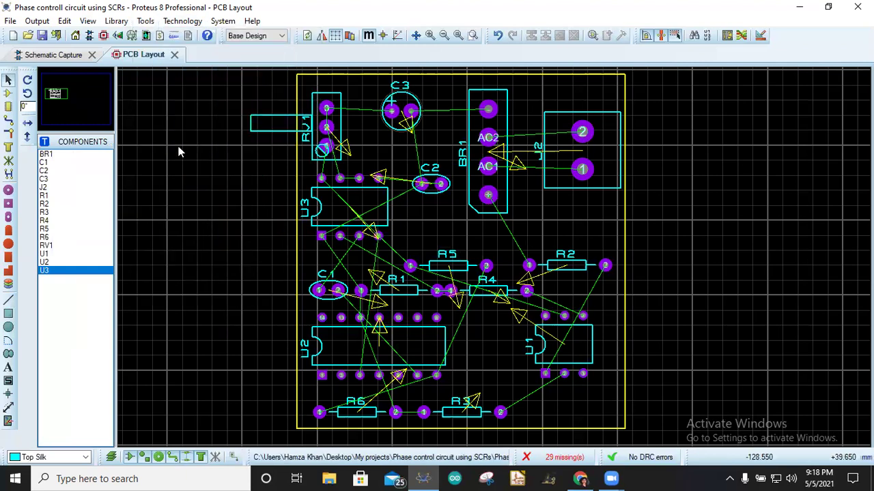
Edit the auto-router's wire grid and route all the board's connections with the basic automatic schedule.
{"action": "left_click", "coordinate": [146, 21]}
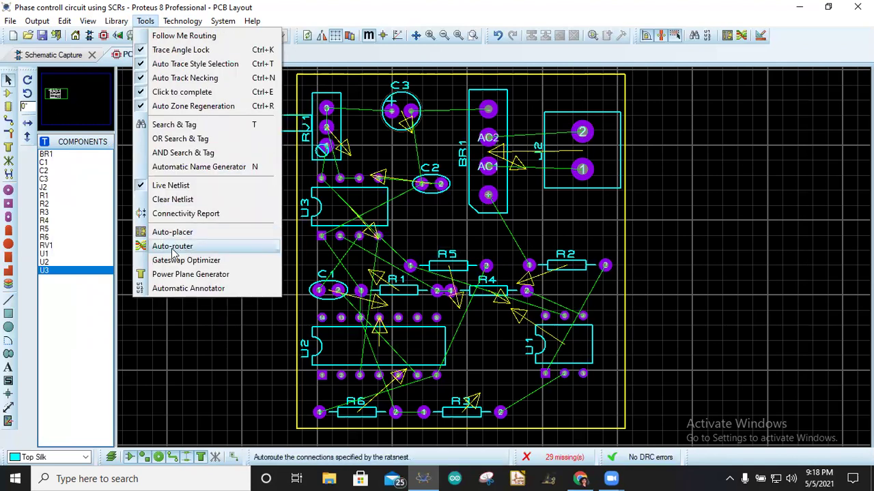
{"action": "left_click", "coordinate": [173, 249]}
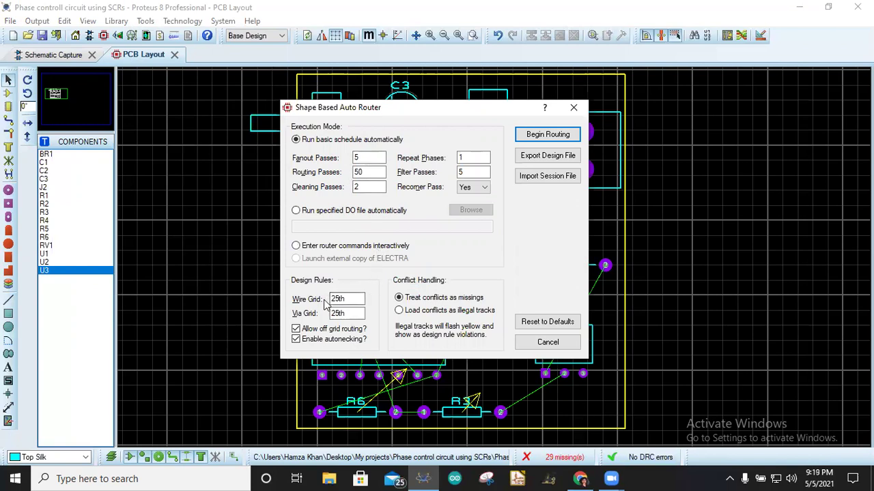
{"action": "left_click_drag", "start_coordinate": [351, 299], "coordinate": [322, 299]}
{"action": "type", "text": "2"}
{"action": "left_click_drag", "start_coordinate": [357, 313], "coordinate": [335, 314]}
{"action": "left_click", "coordinate": [358, 315]}
{"action": "left_click", "coordinate": [546, 135]}
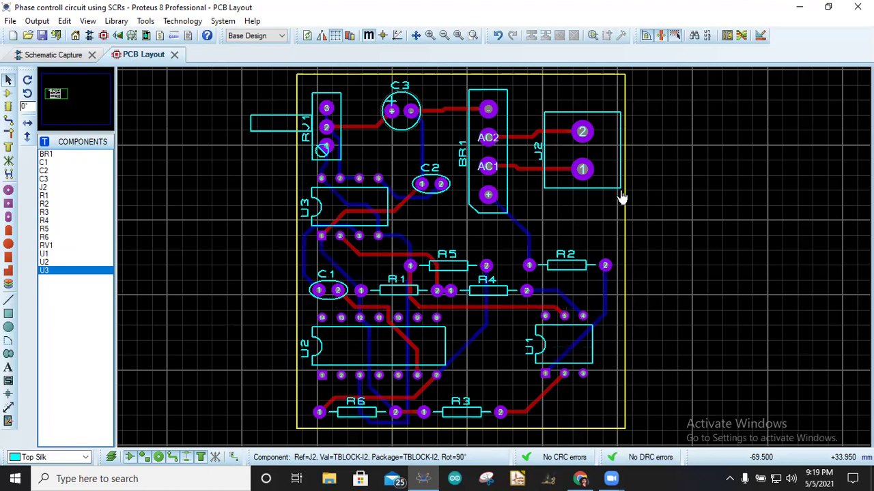
Examine the routed top and bottom copper traces, especially those between BR1, R1, R4, R5, U1 and U2.
{"action": "left_click", "coordinate": [487, 195]}
{"action": "scroll", "coordinate": [502, 256], "scroll_direction": "down", "scroll_amount": 1}
{"action": "left_click", "coordinate": [516, 262]}
{"action": "scroll", "coordinate": [492, 238], "scroll_direction": "up", "scroll_amount": 1}
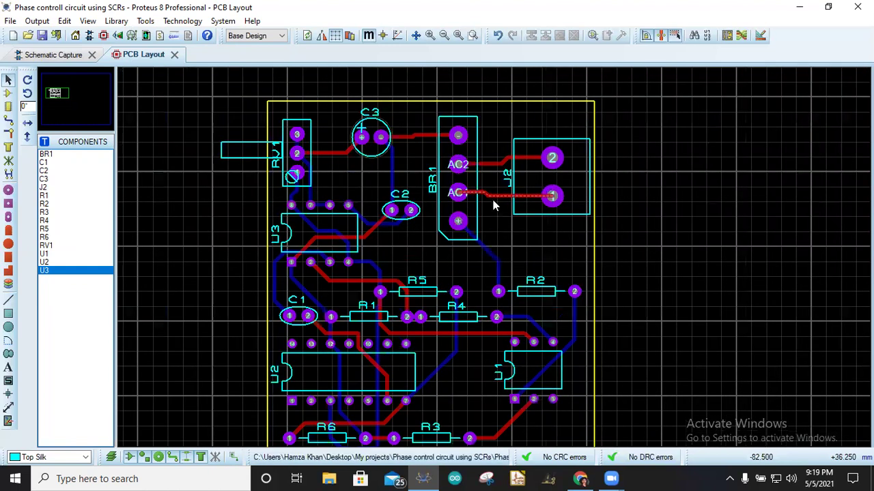
{"action": "scroll", "coordinate": [458, 281], "scroll_direction": "down", "scroll_amount": 1}
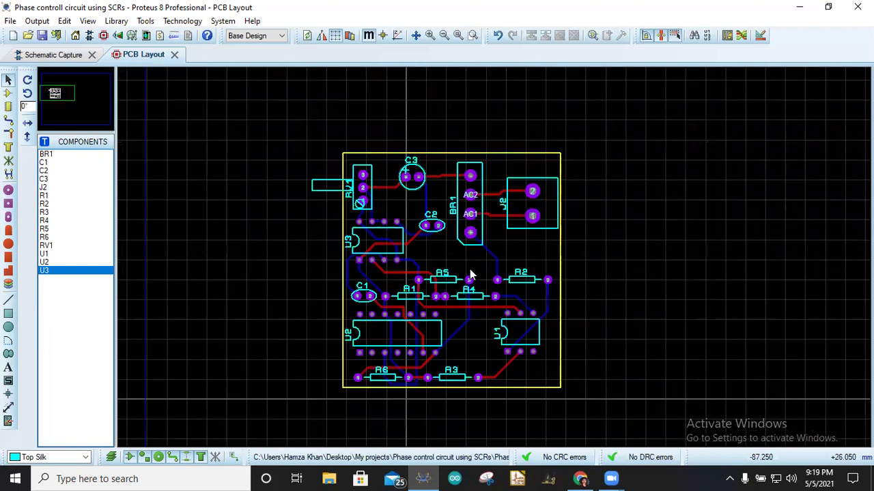
{"action": "scroll", "coordinate": [469, 289], "scroll_direction": "up", "scroll_amount": 1}
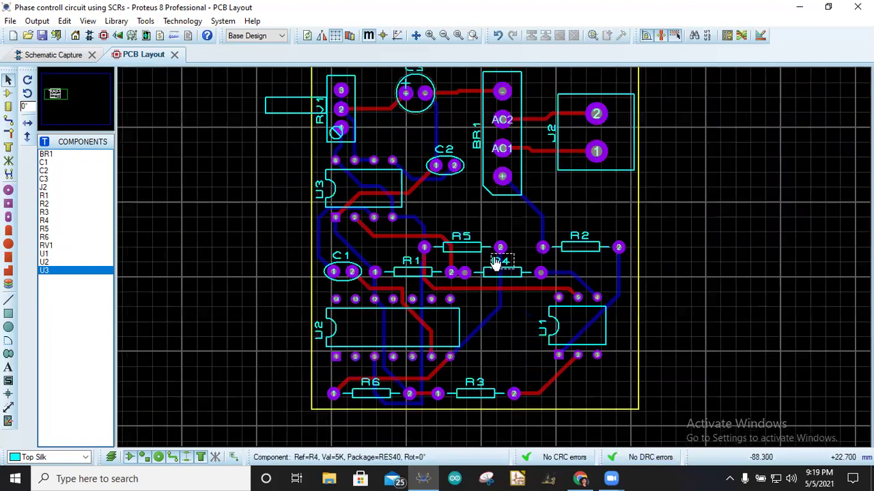
{"action": "left_click", "coordinate": [426, 290]}
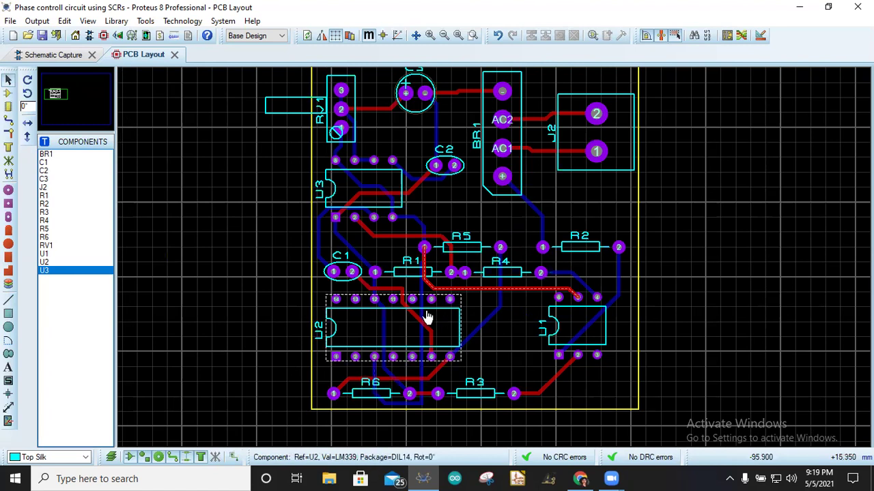
{"action": "scroll", "coordinate": [496, 262], "scroll_direction": "down", "scroll_amount": 2}
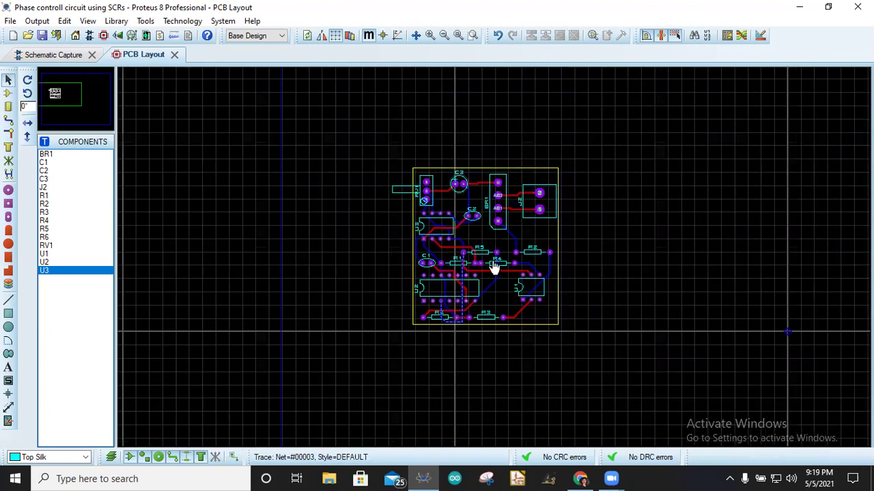
{"action": "scroll", "coordinate": [497, 261], "scroll_direction": "up", "scroll_amount": 3}
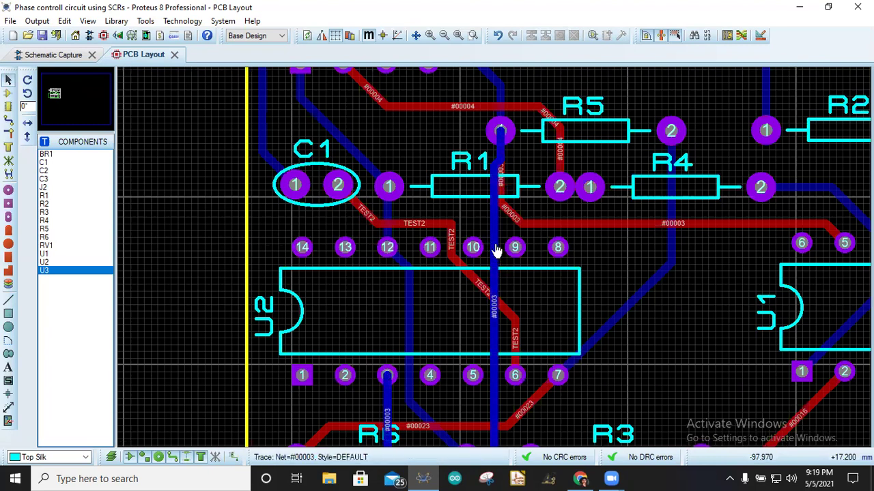
{"action": "scroll", "coordinate": [495, 297], "scroll_direction": "down", "scroll_amount": 5}
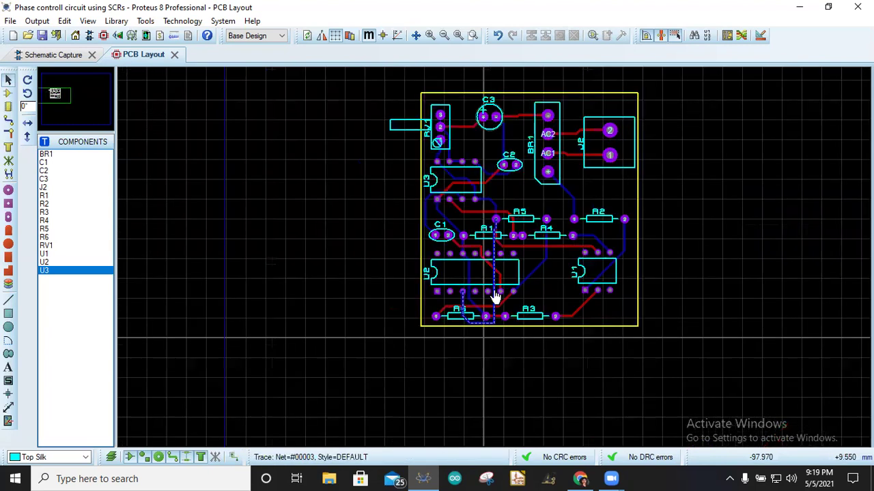
{"action": "scroll", "coordinate": [499, 263], "scroll_direction": "up", "scroll_amount": 3}
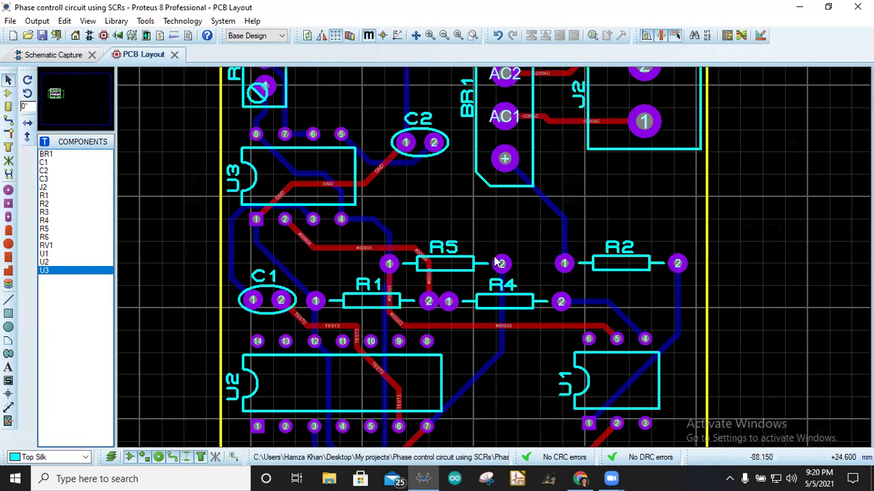
{"action": "scroll", "coordinate": [498, 263], "scroll_direction": "down", "scroll_amount": 2}
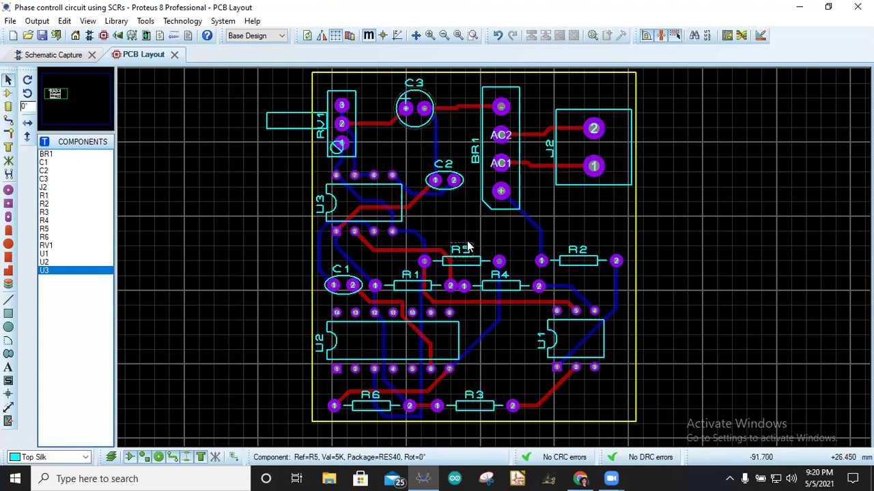
Open the board's 3D view and inspect the component side from an angle and from above.
{"action": "left_click", "coordinate": [118, 37]}
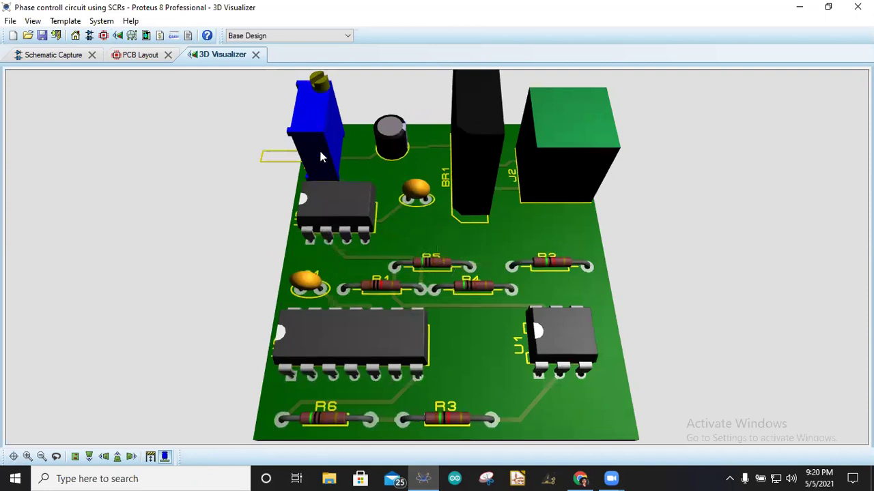
{"action": "scroll", "coordinate": [318, 134], "scroll_direction": "up", "scroll_amount": 3}
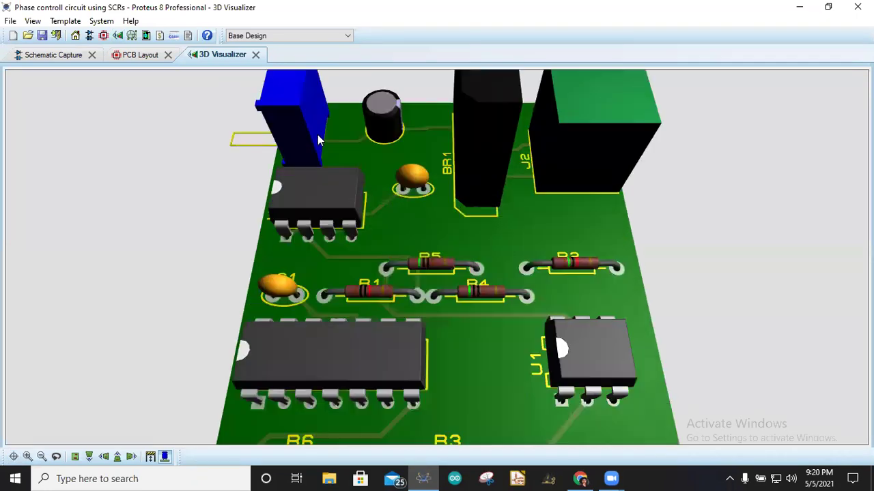
{"action": "scroll", "coordinate": [317, 134], "scroll_direction": "down", "scroll_amount": 5}
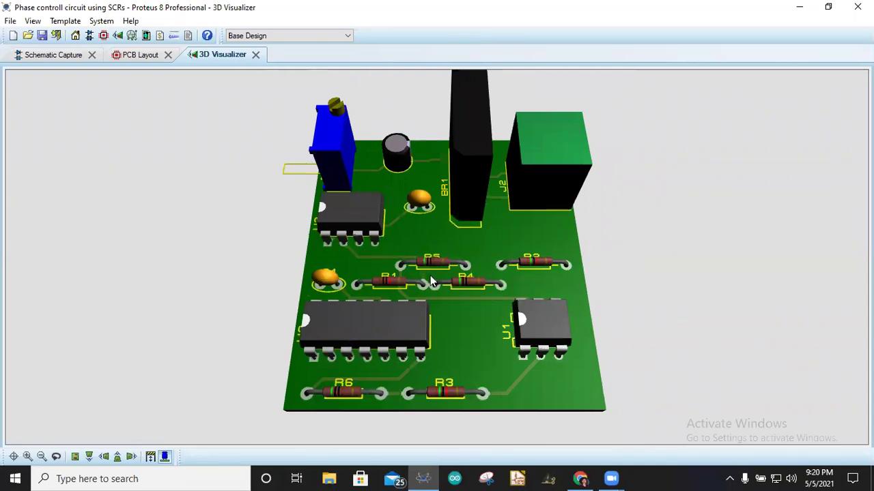
{"action": "left_click_drag", "start_coordinate": [437, 257], "coordinate": [437, 235]}
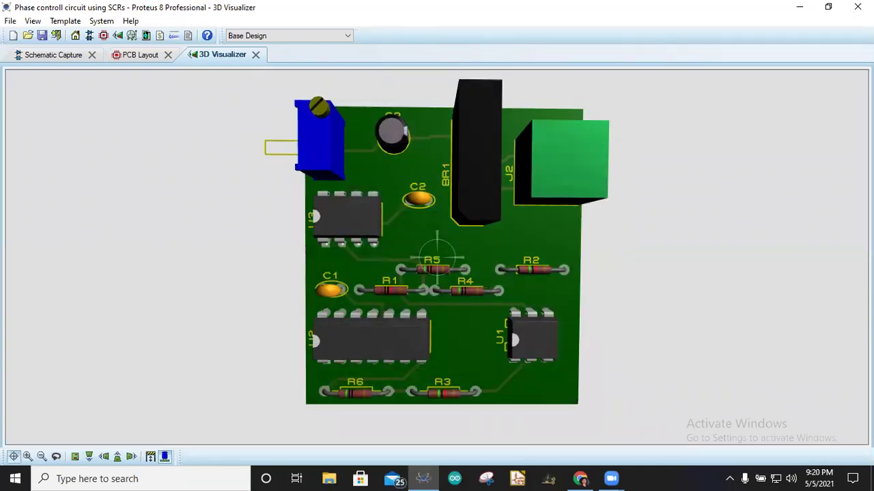
{"action": "right_click", "coordinate": [437, 257]}
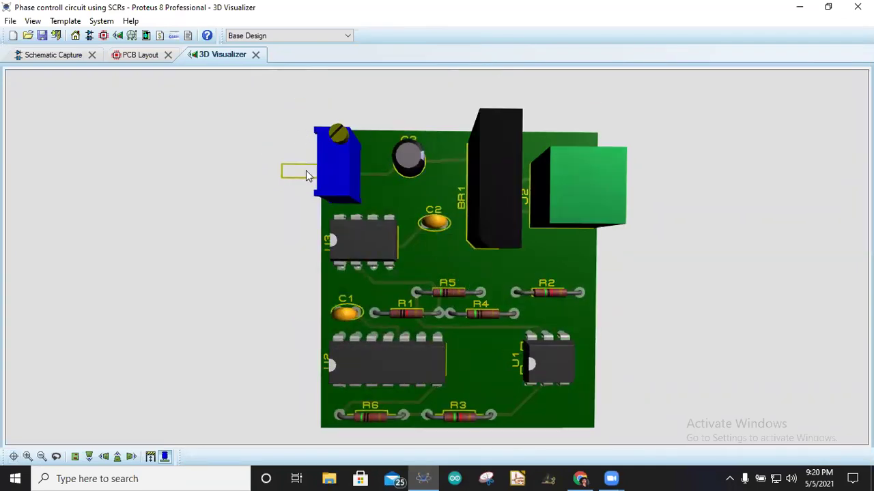
{"action": "middle_click", "coordinate": [447, 289]}
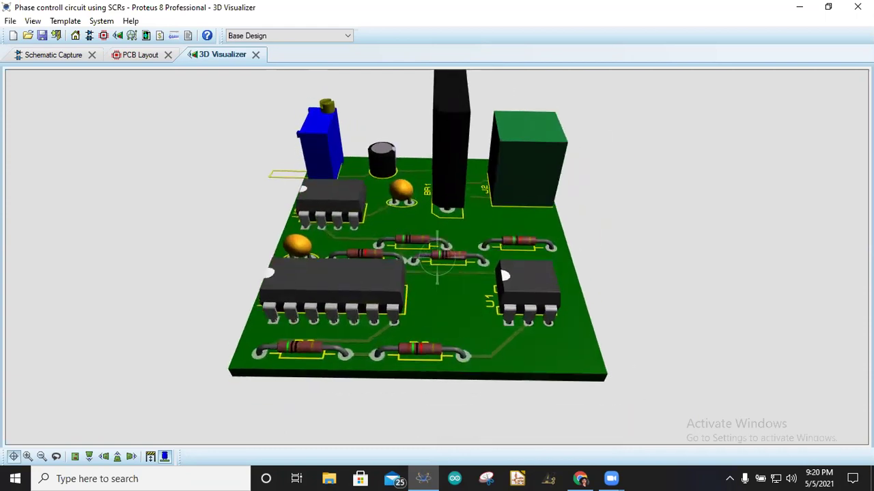
Turn the 3D board over and inspect the traces, pads and component leads on its underside.
{"action": "left_click_drag", "start_coordinate": [436, 258], "coordinate": [437, 341]}
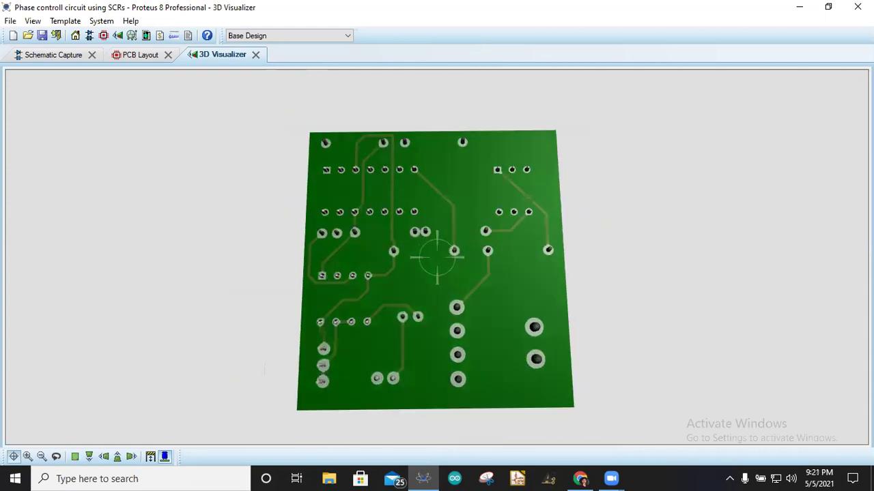
{"action": "middle_click", "coordinate": [437, 258]}
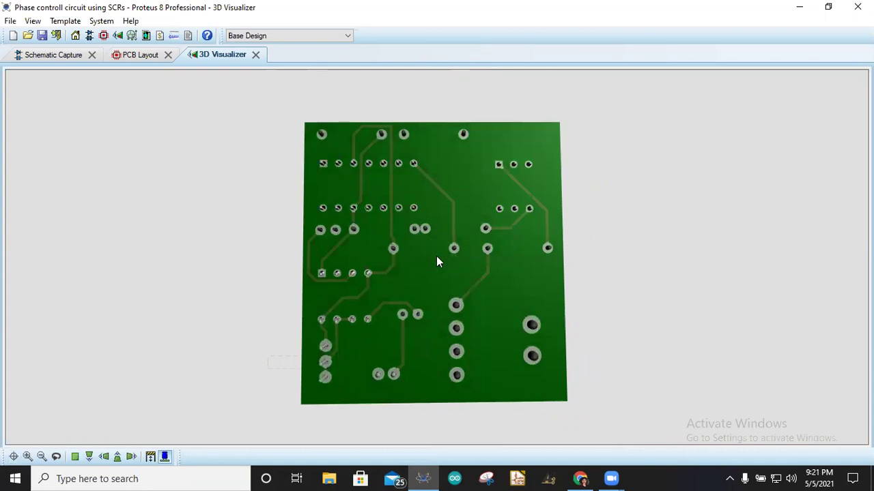
{"action": "scroll", "coordinate": [334, 279], "scroll_direction": "up", "scroll_amount": 2}
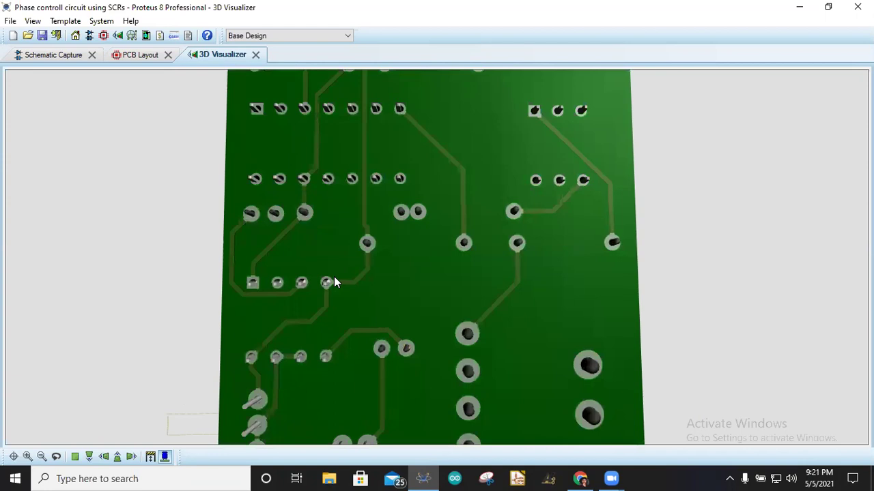
{"action": "scroll", "coordinate": [334, 279], "scroll_direction": "up", "scroll_amount": 1}
{"action": "scroll", "coordinate": [224, 294], "scroll_direction": "up", "scroll_amount": 3}
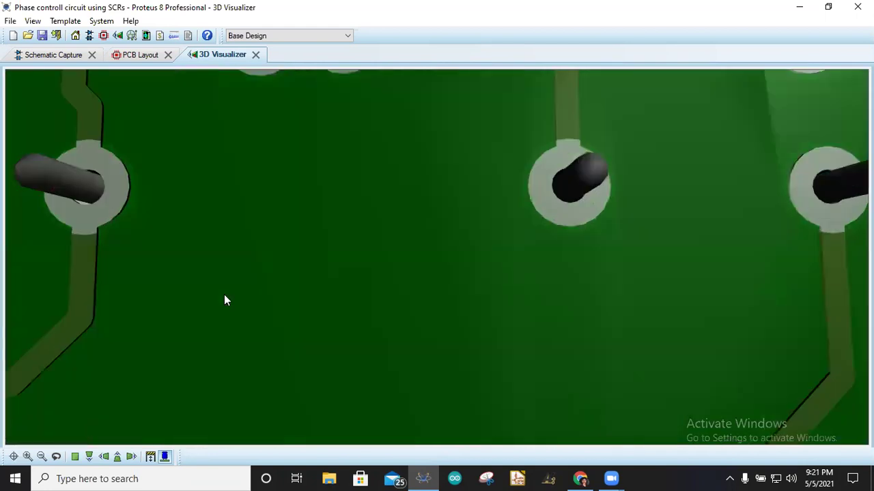
{"action": "scroll", "coordinate": [224, 294], "scroll_direction": "down", "scroll_amount": 4}
{"action": "scroll", "coordinate": [241, 297], "scroll_direction": "up", "scroll_amount": 2}
{"action": "scroll", "coordinate": [242, 297], "scroll_direction": "down", "scroll_amount": 1}
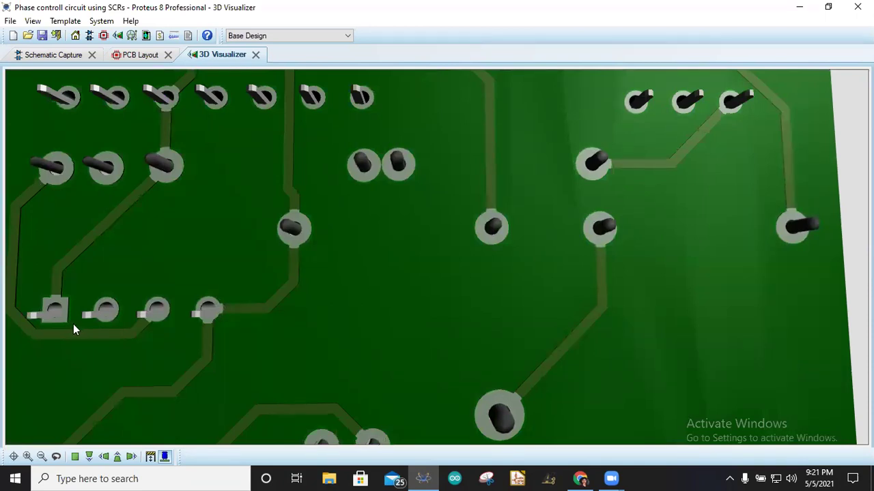
Check the bottom copper trace from U2 pin 3 to R5 in the PCB layout, and return to the 3D view.
{"action": "left_click", "coordinate": [127, 57]}
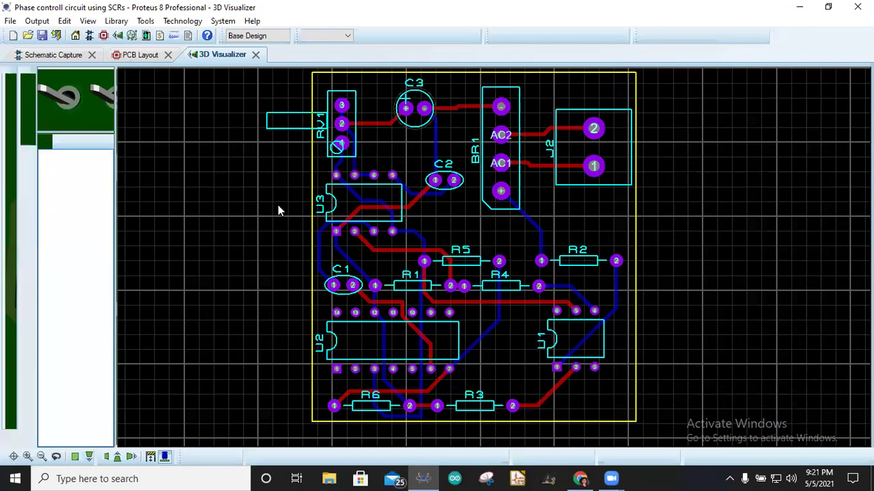
{"action": "left_click", "coordinate": [399, 417]}
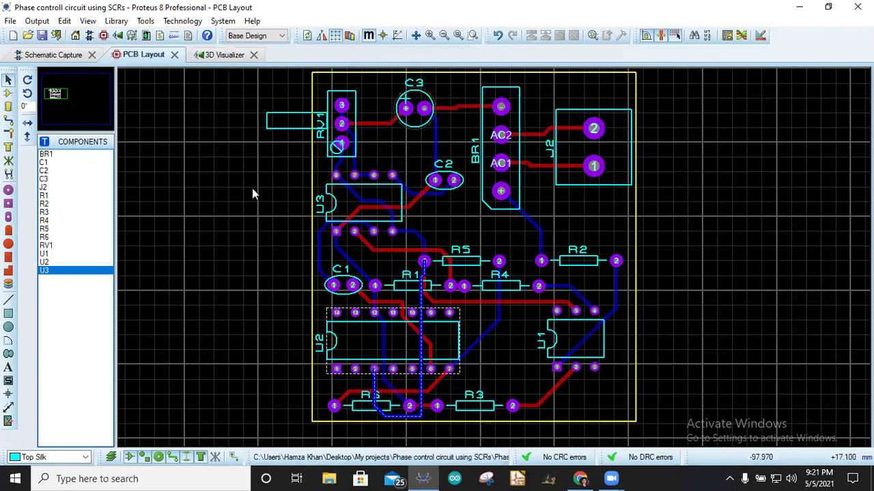
{"action": "left_click", "coordinate": [221, 55]}
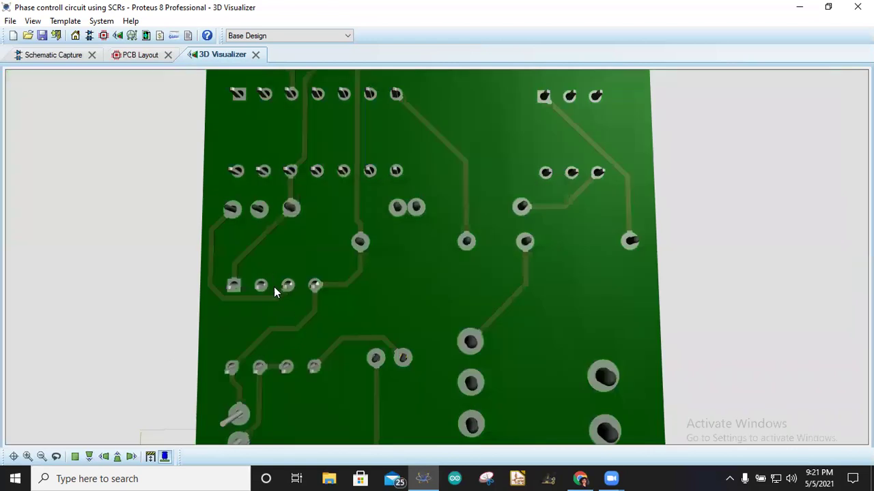
Turn the 3D board back to its component side and inspect the area around U3, C2 and R5.
{"action": "left_click_drag", "start_coordinate": [437, 257], "coordinate": [437, 361]}
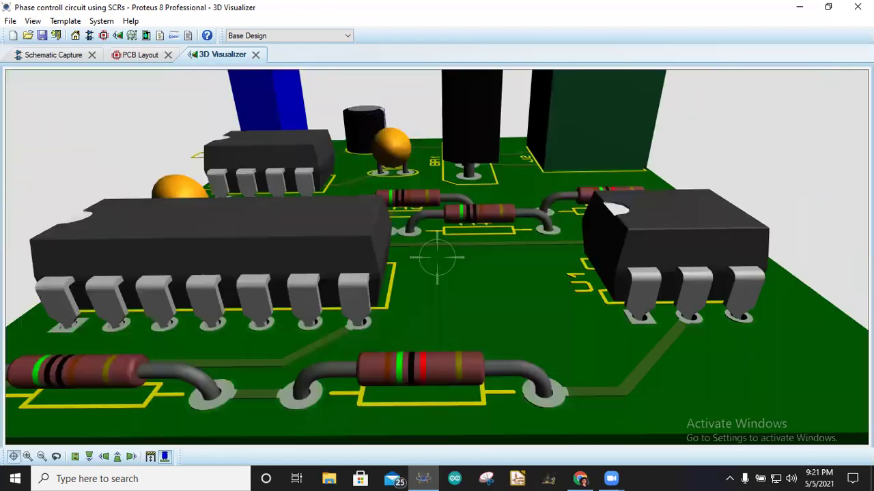
{"action": "left_click_drag", "start_coordinate": [437, 257], "coordinate": [437, 294]}
{"action": "left_click_drag", "start_coordinate": [437, 257], "coordinate": [304, 118]}
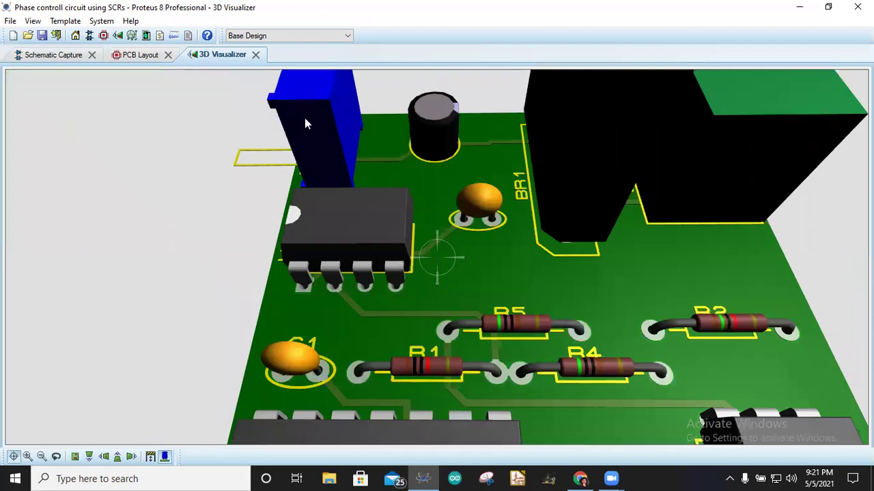
In the PCB layout, shift the horizontal segment of bottom copper trace #00005 farther inside U3's outline, away from pins 1 and 2.
{"action": "left_click", "coordinate": [139, 56]}
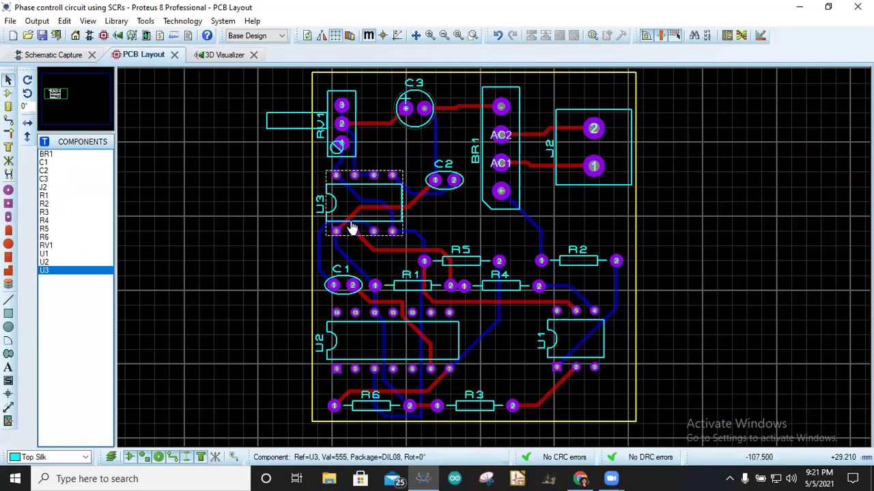
{"action": "scroll", "coordinate": [495, 261], "scroll_direction": "down", "scroll_amount": 3}
{"action": "scroll", "coordinate": [529, 271], "scroll_direction": "up", "scroll_amount": 5}
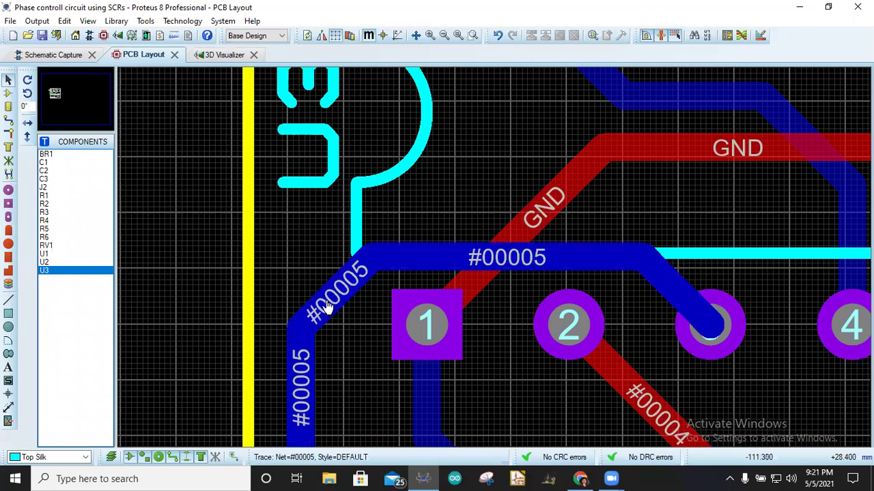
{"action": "left_click", "coordinate": [454, 254]}
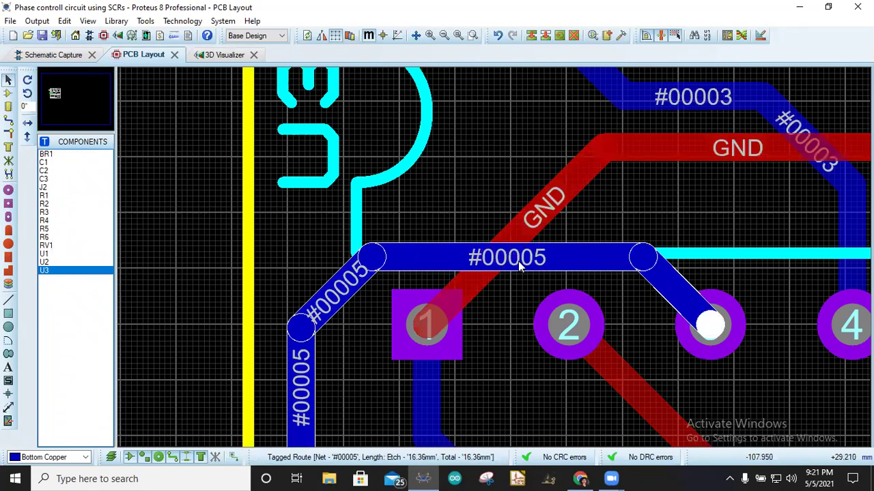
{"action": "left_click_drag", "start_coordinate": [517, 254], "coordinate": [515, 214]}
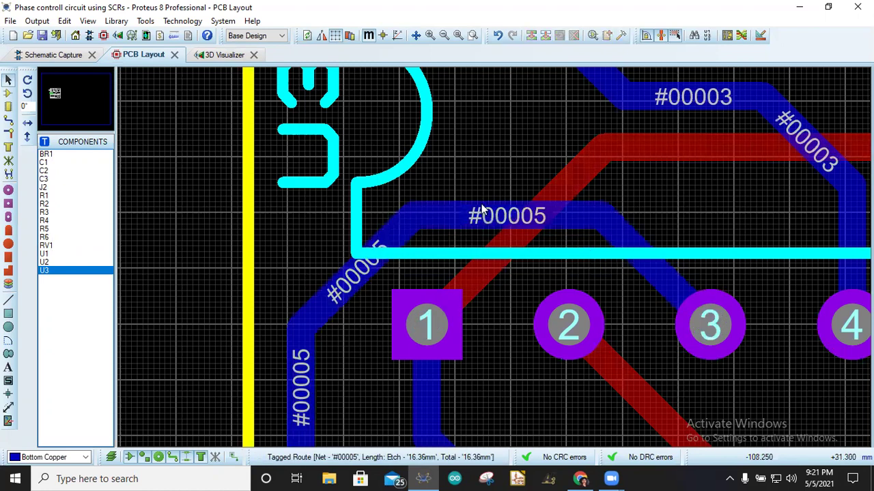
Move the diagonal segment of trace #00005 beside U3 pin 1 outward toward the board edge.
{"action": "scroll", "coordinate": [487, 234], "scroll_direction": "down", "scroll_amount": 2}
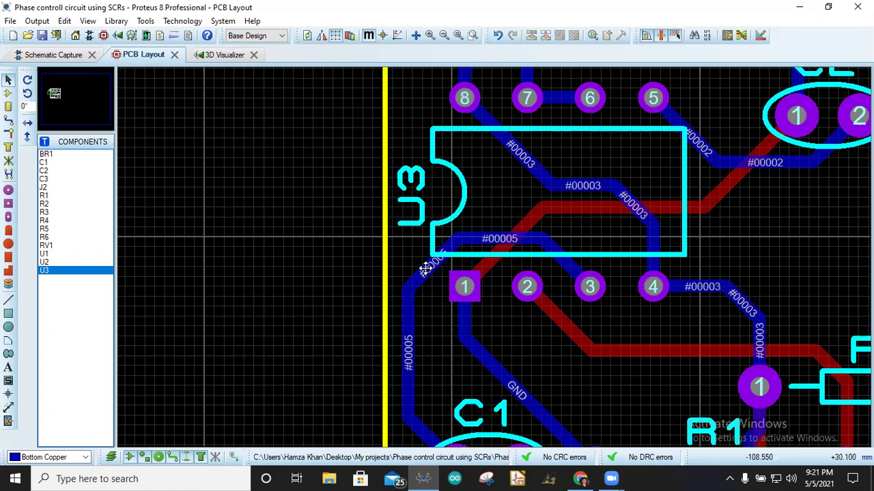
{"action": "left_click", "coordinate": [425, 266]}
{"action": "scroll", "coordinate": [427, 266], "scroll_direction": "up", "scroll_amount": 1}
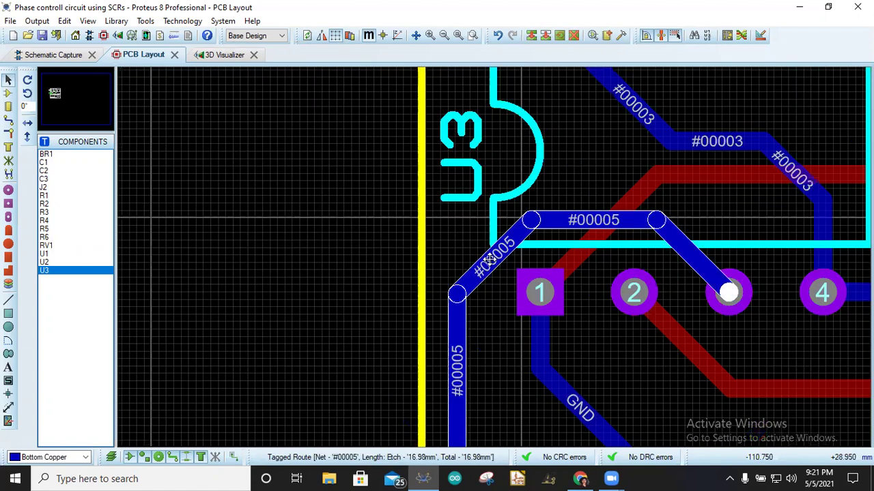
{"action": "scroll", "coordinate": [476, 245], "scroll_direction": "up", "scroll_amount": 2}
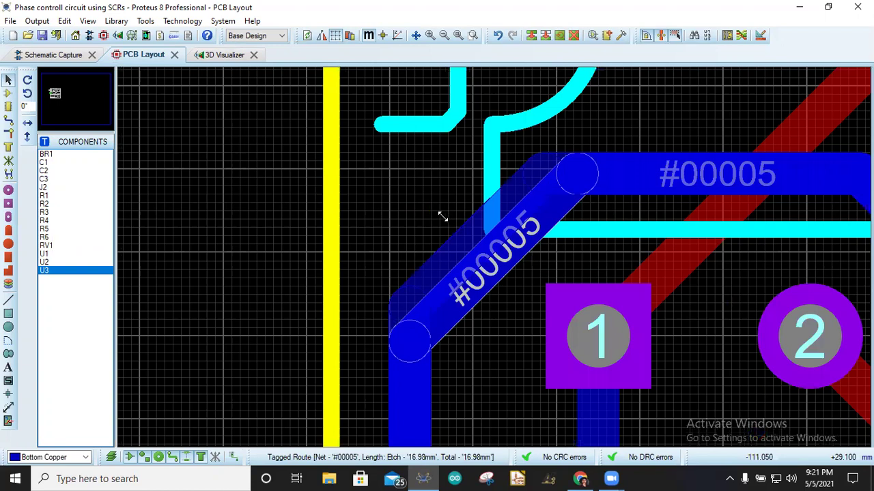
{"action": "left_click", "coordinate": [490, 273]}
{"action": "scroll", "coordinate": [571, 260], "scroll_direction": "down", "scroll_amount": 4}
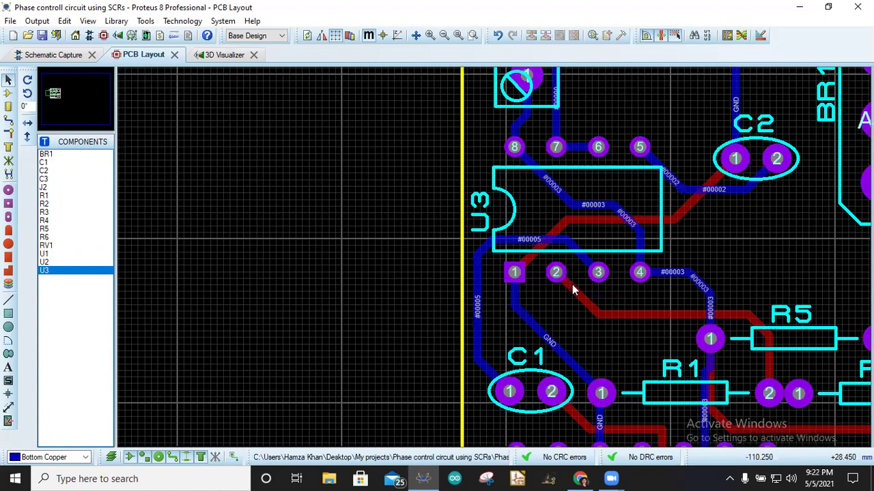
Move the diagonal segment of trace #00005 near U3 pin 3 away from pin 2 so it enters pin 3 vertically.
{"action": "scroll", "coordinate": [565, 296], "scroll_direction": "up", "scroll_amount": 5}
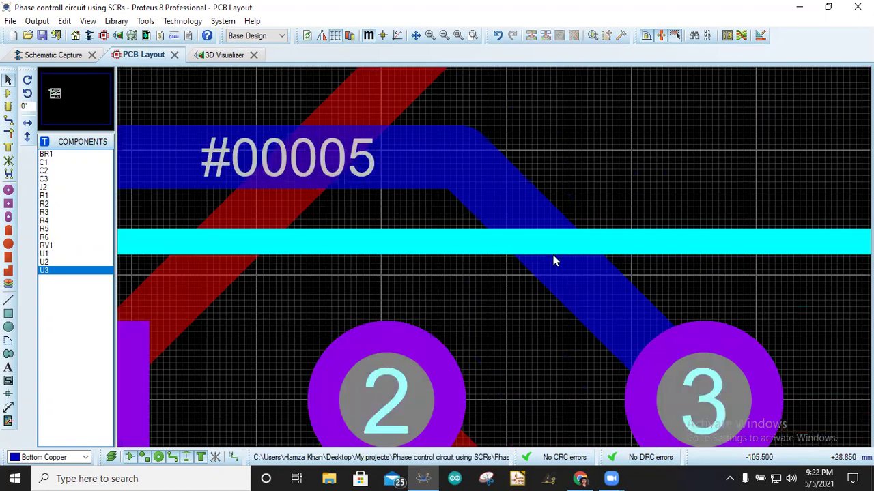
{"action": "left_click", "coordinate": [580, 281]}
{"action": "left_click_drag", "start_coordinate": [579, 275], "coordinate": [654, 236]}
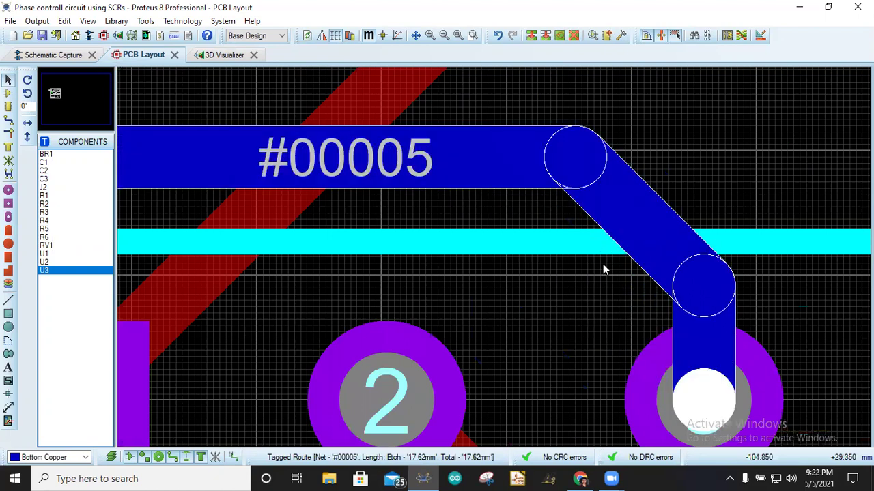
{"action": "left_click", "coordinate": [516, 280]}
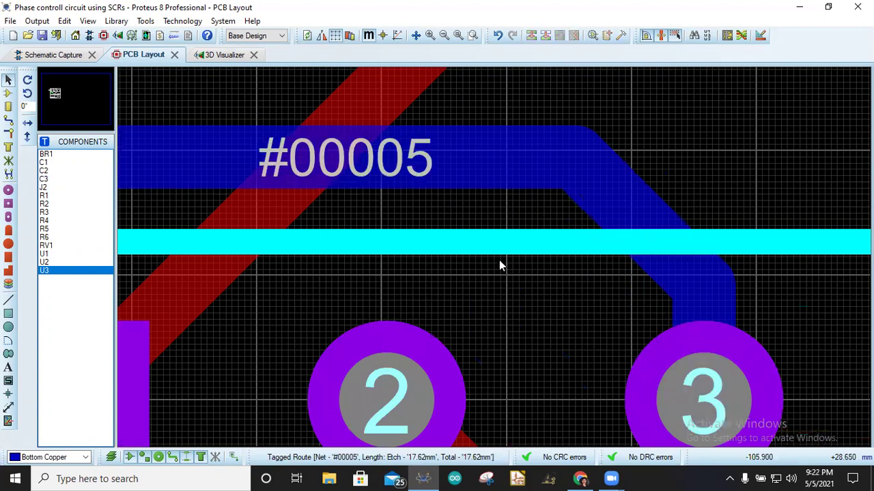
{"action": "scroll", "coordinate": [499, 260], "scroll_direction": "down", "scroll_amount": 3}
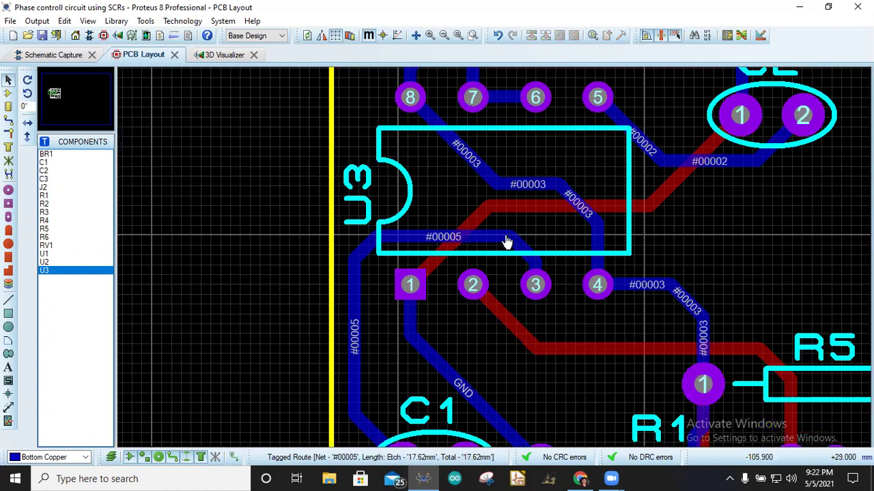
Review the traces around U3 and C2 in the layout, and inspect the component side of the whole board in 3D.
{"action": "scroll", "coordinate": [550, 238], "scroll_direction": "down", "scroll_amount": 3}
{"action": "scroll", "coordinate": [493, 261], "scroll_direction": "up", "scroll_amount": 2}
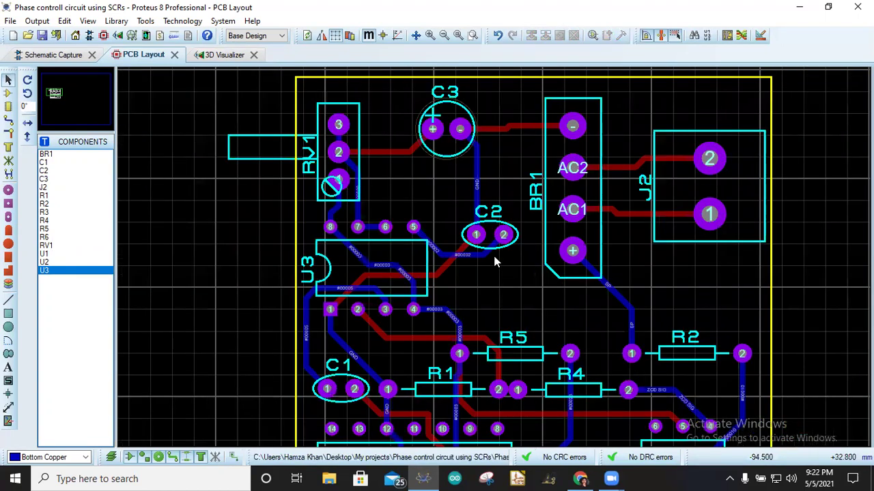
{"action": "scroll", "coordinate": [478, 270], "scroll_direction": "up", "scroll_amount": 1}
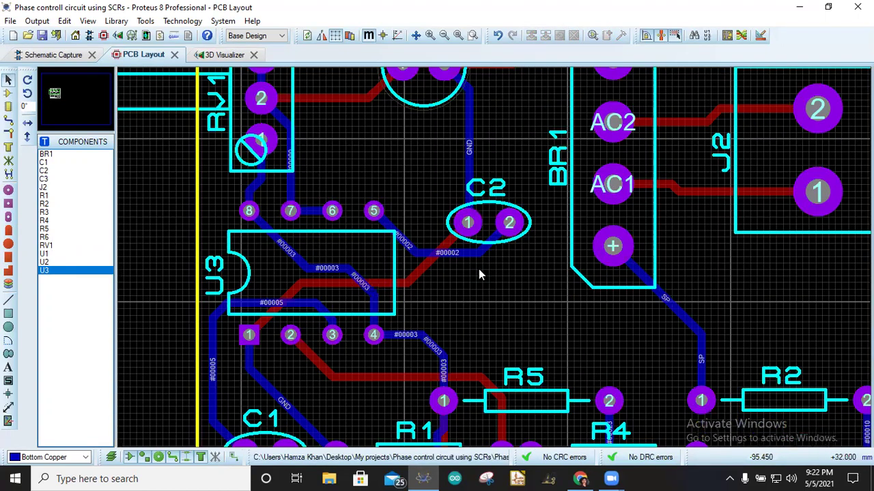
{"action": "left_click", "coordinate": [222, 55]}
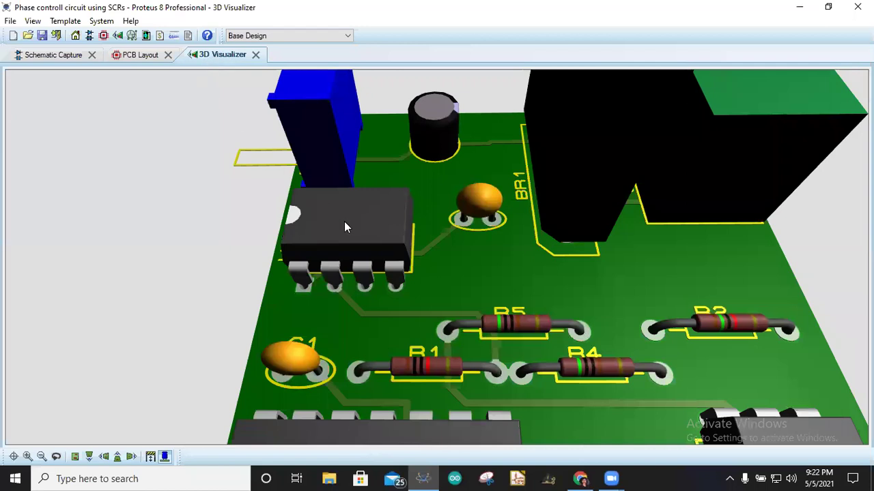
{"action": "scroll", "coordinate": [344, 221], "scroll_direction": "down", "scroll_amount": 3}
{"action": "middle_click", "coordinate": [360, 236]}
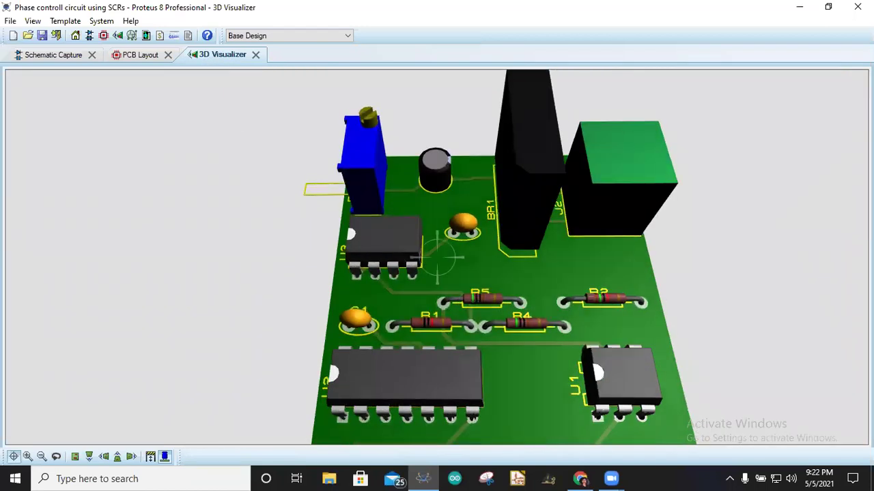
{"action": "middle_click", "coordinate": [436, 256]}
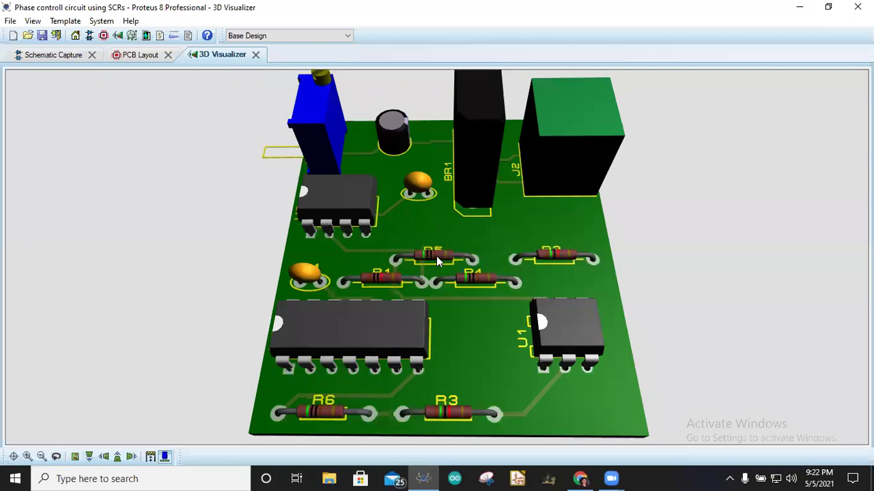
Review the routed PCB layout and the circuit schematic, and return to the layout.
{"action": "left_click", "coordinate": [145, 57]}
{"action": "scroll", "coordinate": [259, 215], "scroll_direction": "down", "scroll_amount": 3}
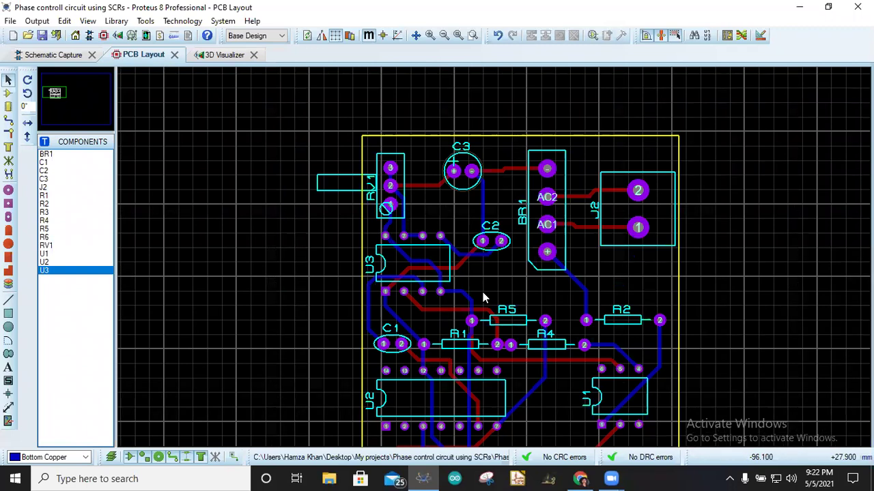
{"action": "left_click", "coordinate": [41, 56]}
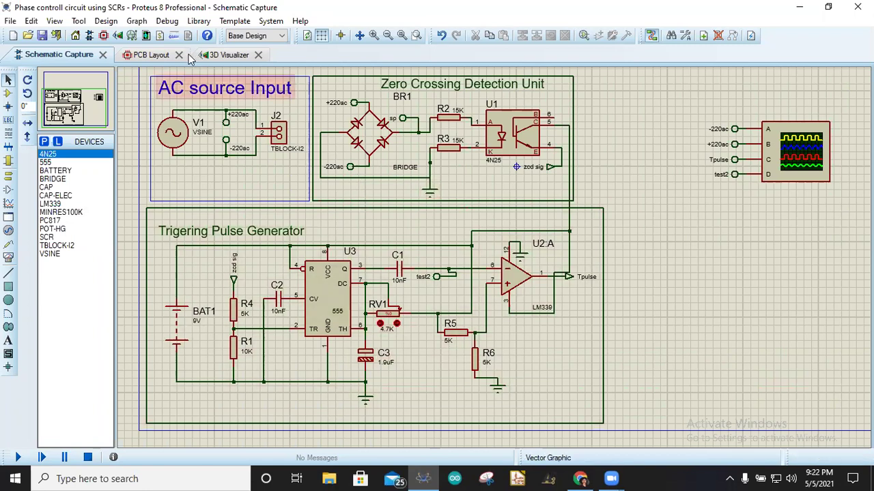
{"action": "left_click", "coordinate": [169, 57]}
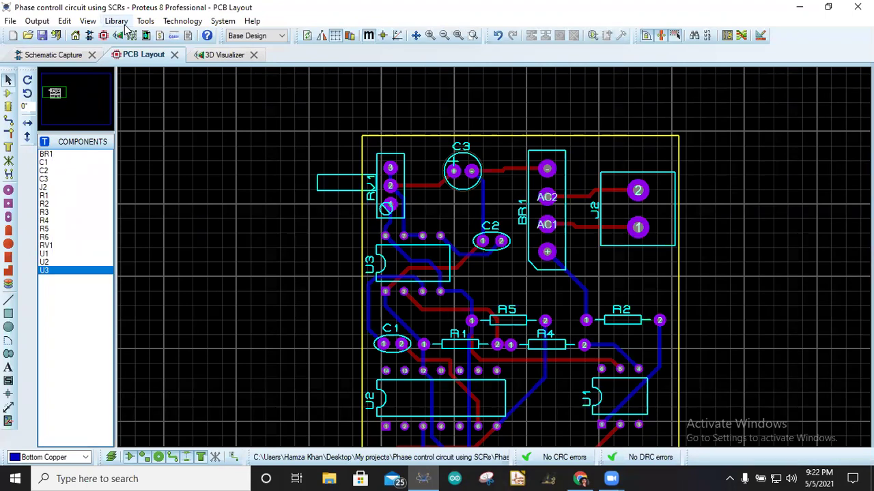
Generate a power plane on the Top Copper layer for the GND=POWER net, using the POWER1 boundary style.
{"action": "left_click", "coordinate": [117, 21]}
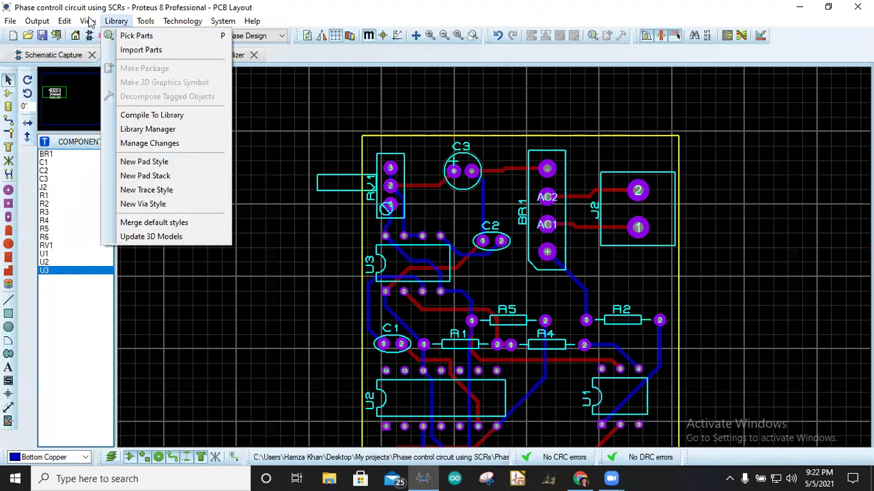
{"action": "mouse_move", "coordinate": [96, 24]}
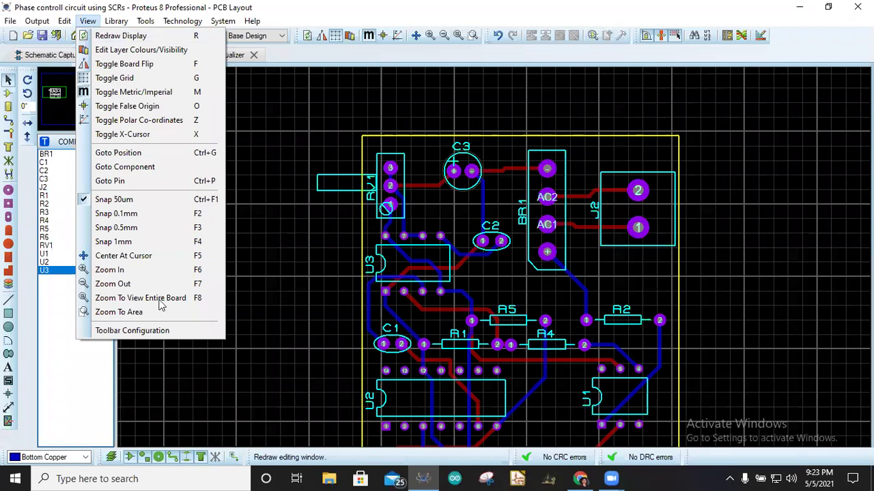
{"action": "mouse_move", "coordinate": [145, 21]}
{"action": "left_click", "coordinate": [188, 274]}
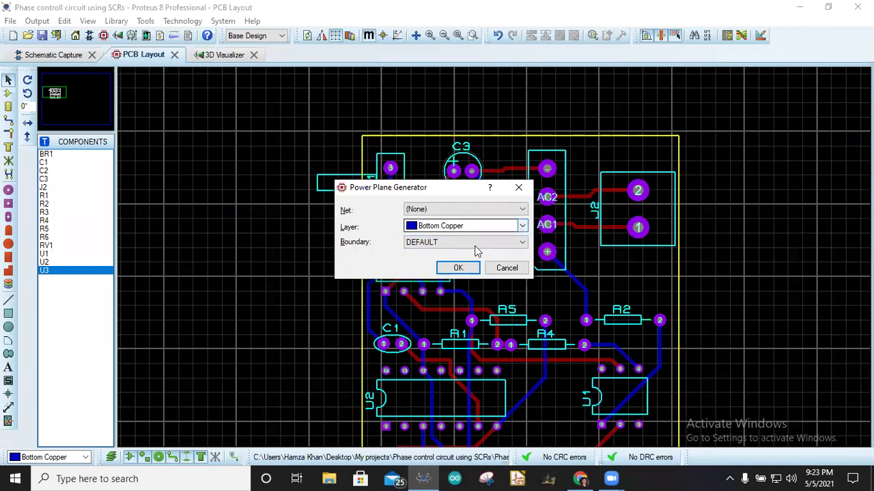
{"action": "key", "text": "Up"}
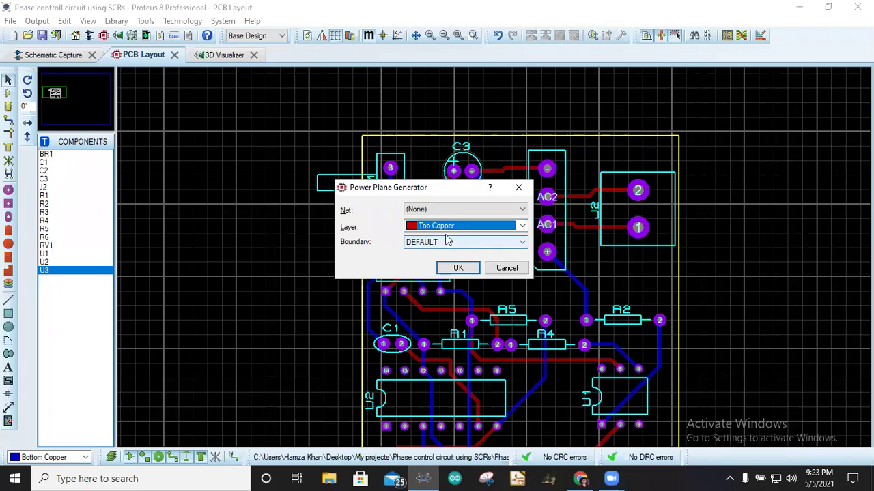
{"action": "left_click", "coordinate": [522, 212]}
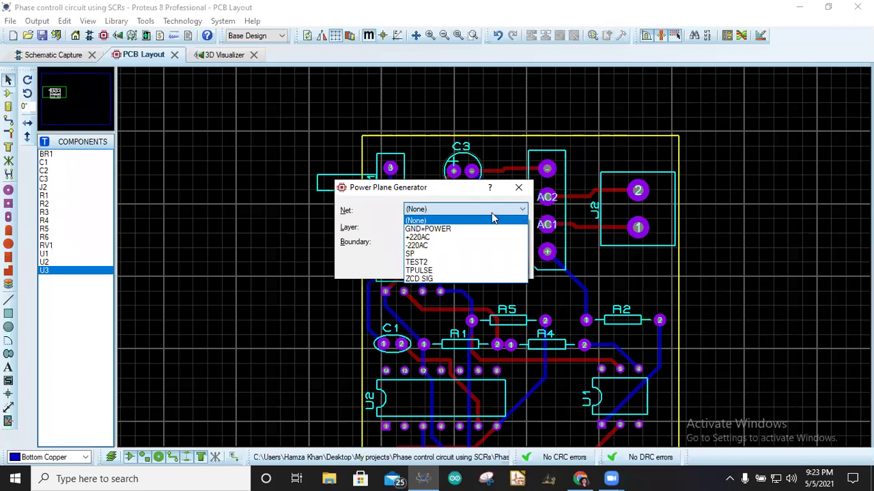
{"action": "left_click", "coordinate": [437, 231]}
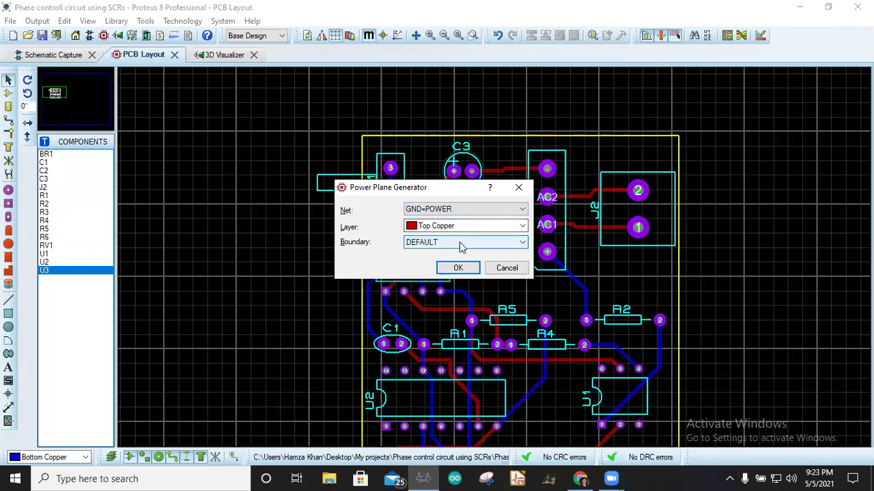
{"action": "left_click", "coordinate": [467, 248]}
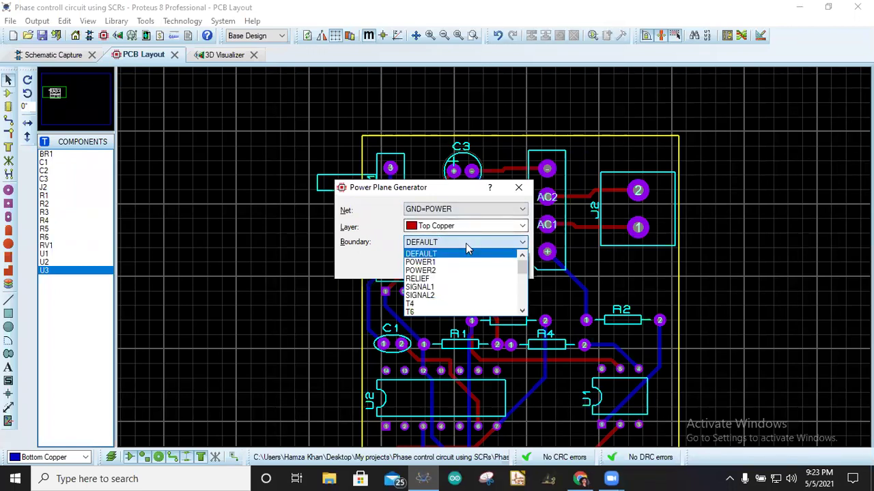
{"action": "left_click", "coordinate": [423, 263]}
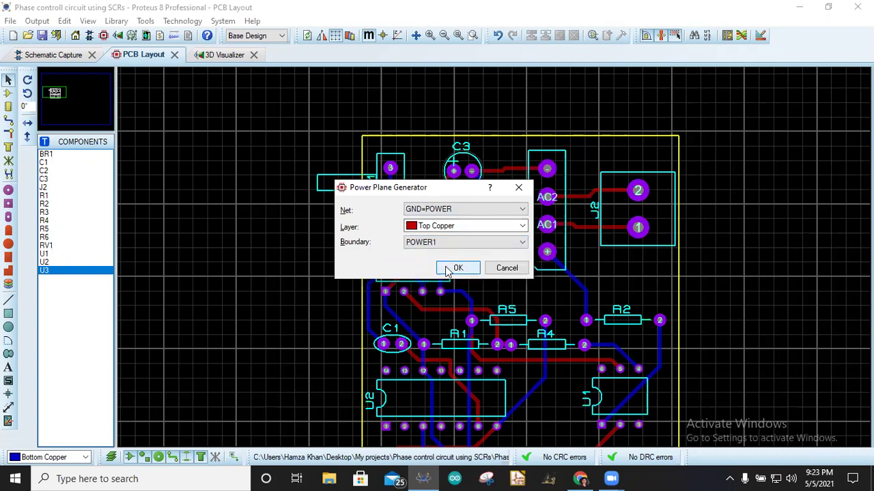
{"action": "left_click", "coordinate": [448, 268]}
Examine the top copper power plane and its clearances around the traces and pads across the board.
{"action": "scroll", "coordinate": [471, 345], "scroll_direction": "down", "scroll_amount": 3}
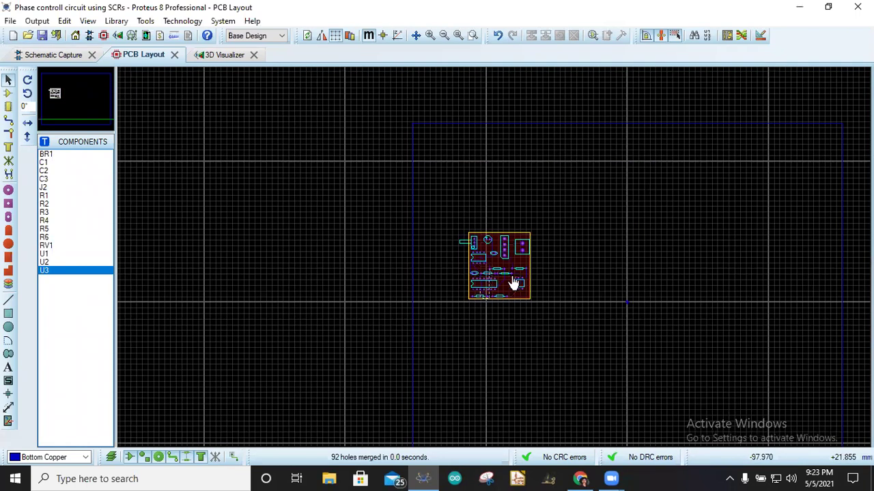
{"action": "scroll", "coordinate": [496, 261], "scroll_direction": "up", "scroll_amount": 4}
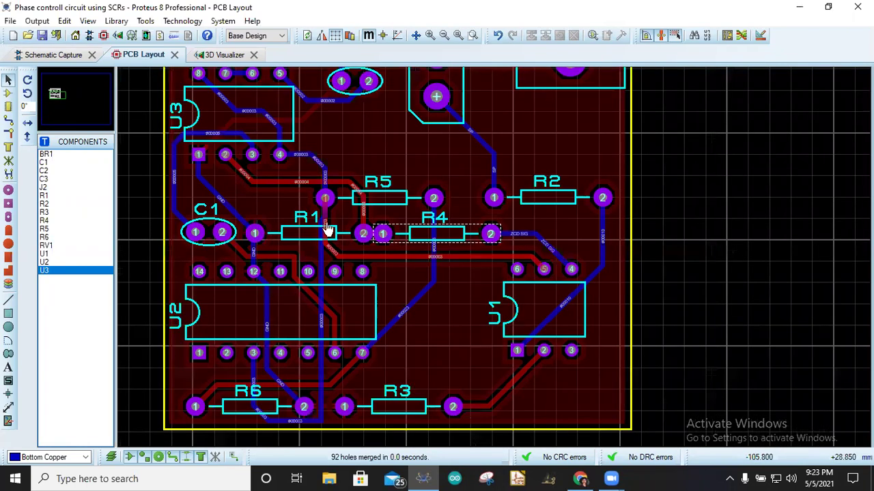
{"action": "scroll", "coordinate": [389, 189], "scroll_direction": "up", "scroll_amount": 2}
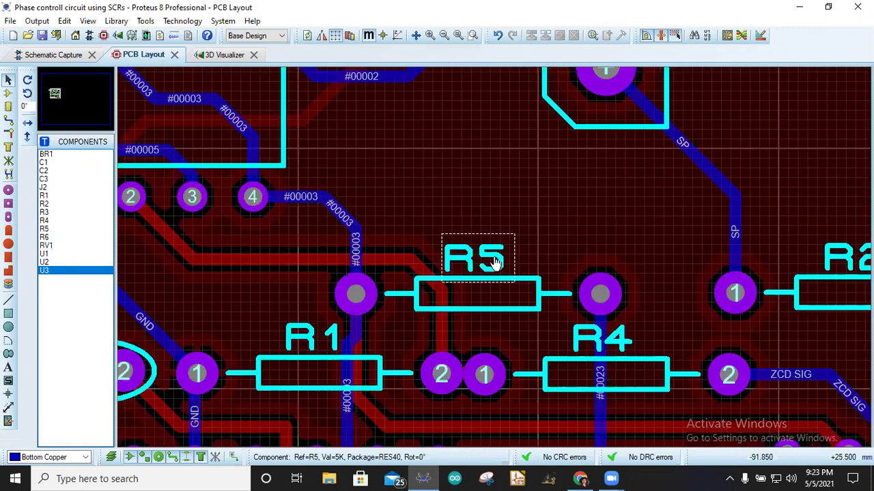
{"action": "scroll", "coordinate": [484, 228], "scroll_direction": "down", "scroll_amount": 2}
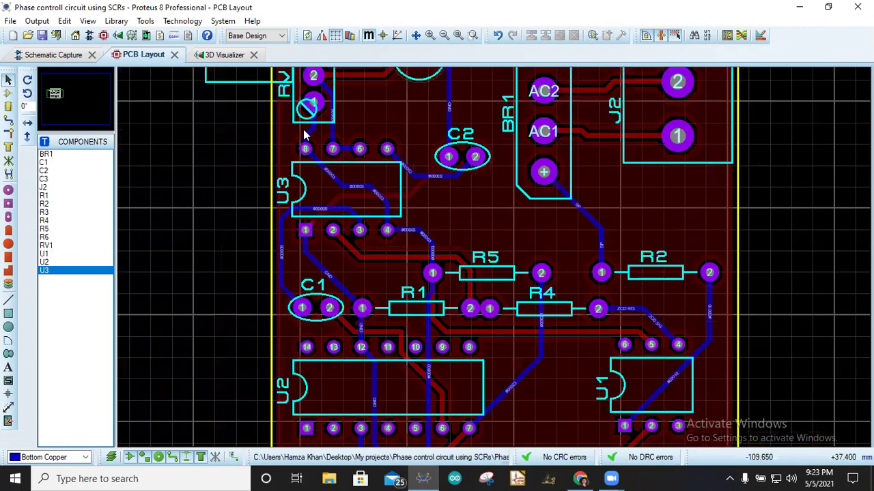
{"action": "scroll", "coordinate": [383, 225], "scroll_direction": "down", "scroll_amount": 2}
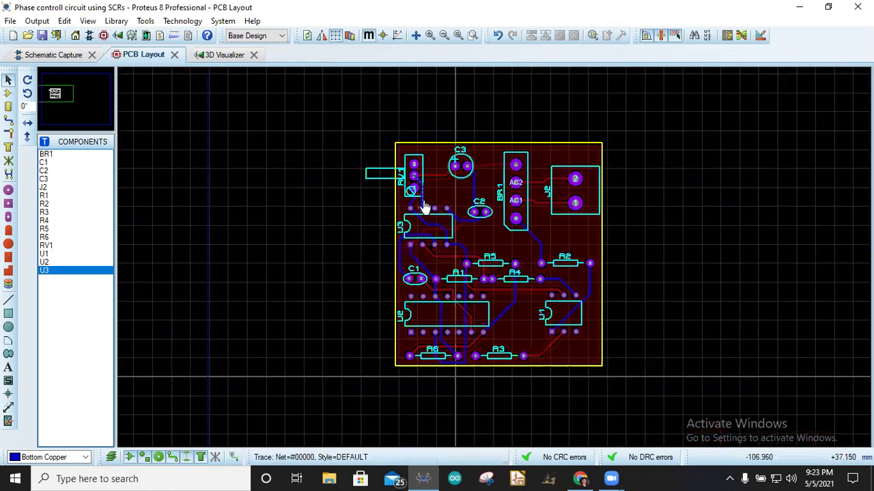
Compare U3's pin connections in the layout with the 555 timer wiring in the schematic, and return to the layout.
{"action": "scroll", "coordinate": [492, 256], "scroll_direction": "down", "scroll_amount": 3}
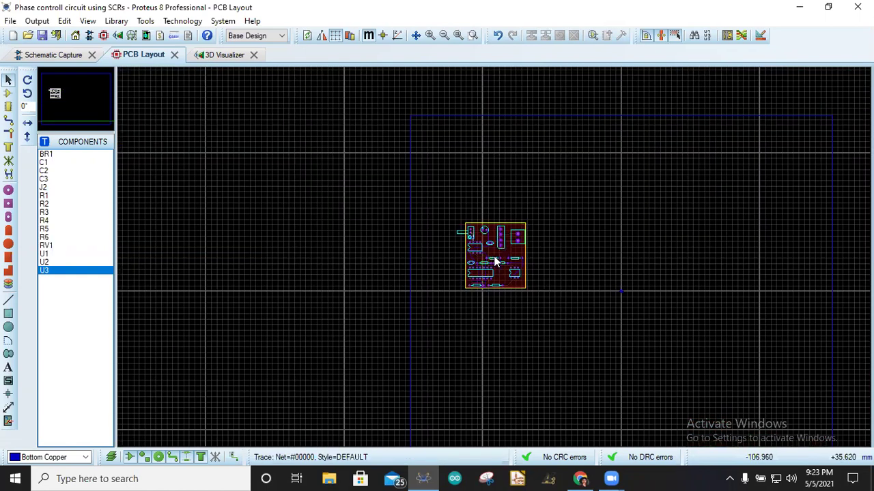
{"action": "scroll", "coordinate": [497, 262], "scroll_direction": "up", "scroll_amount": 5}
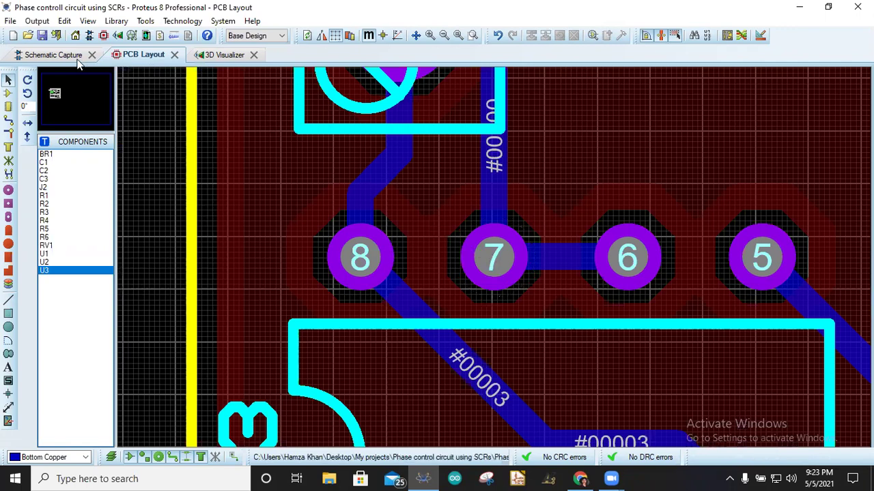
{"action": "left_click", "coordinate": [54, 55]}
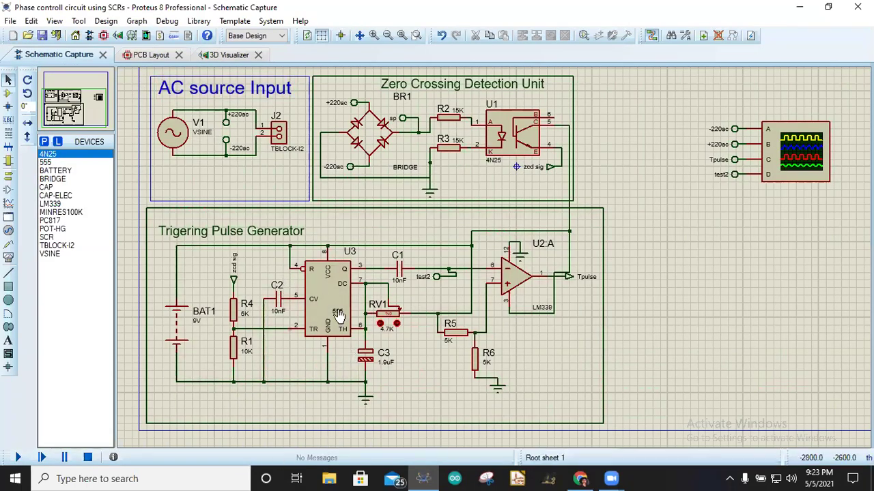
{"action": "left_click", "coordinate": [164, 58]}
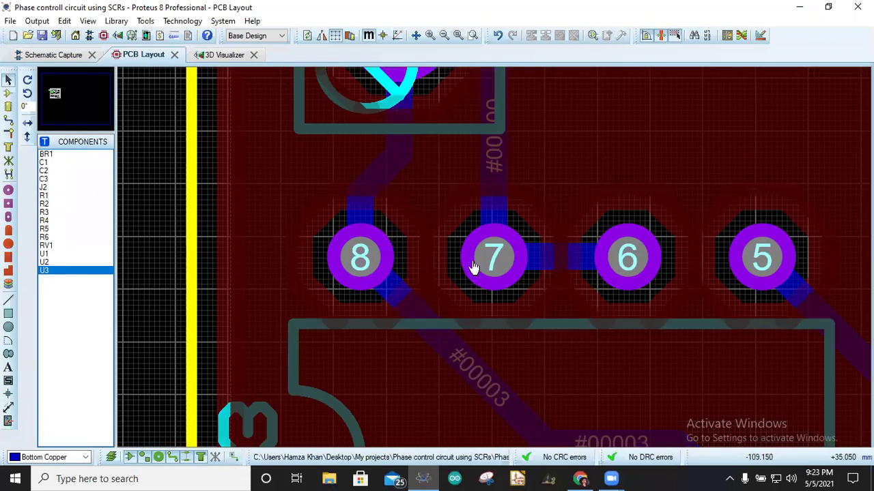
Delete the Bottom Copper GND traces linking R1 pin 1 to U2 pin 12 and to U3 pin 1.
{"action": "scroll", "coordinate": [608, 314], "scroll_direction": "down", "scroll_amount": 4}
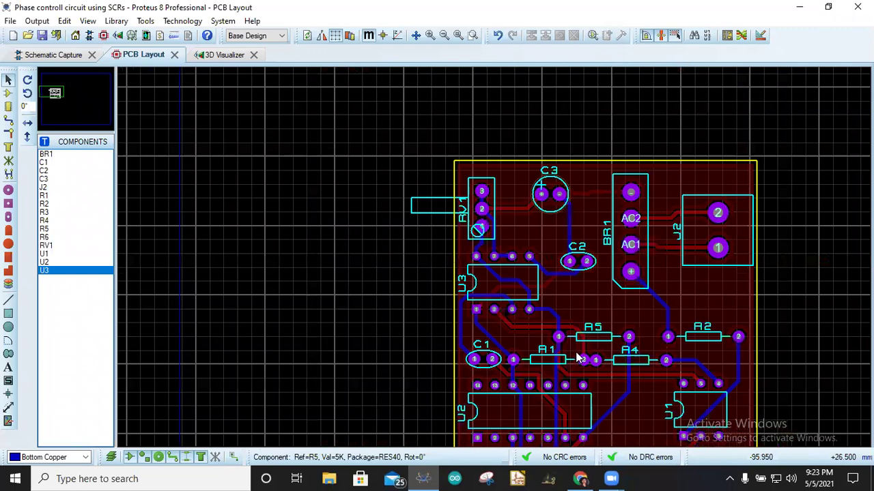
{"action": "scroll", "coordinate": [554, 363], "scroll_direction": "down", "scroll_amount": 1}
{"action": "scroll", "coordinate": [522, 306], "scroll_direction": "up", "scroll_amount": 3}
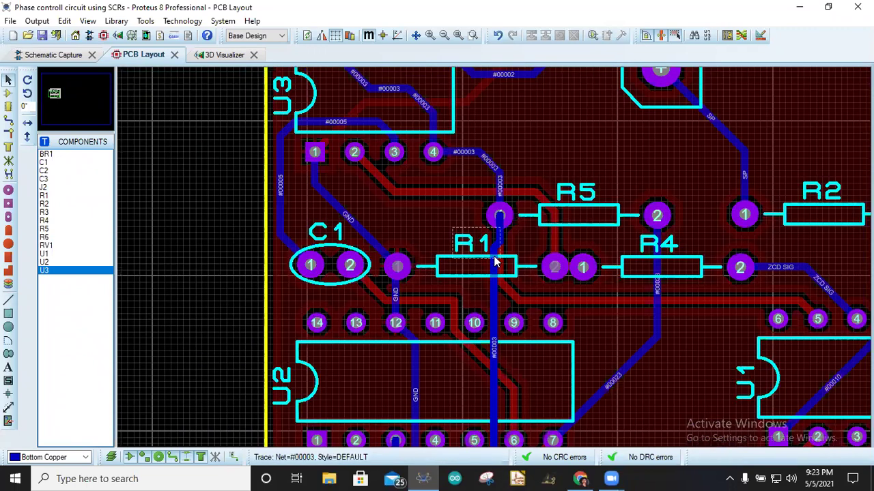
{"action": "scroll", "coordinate": [275, 374], "scroll_direction": "up", "scroll_amount": 2}
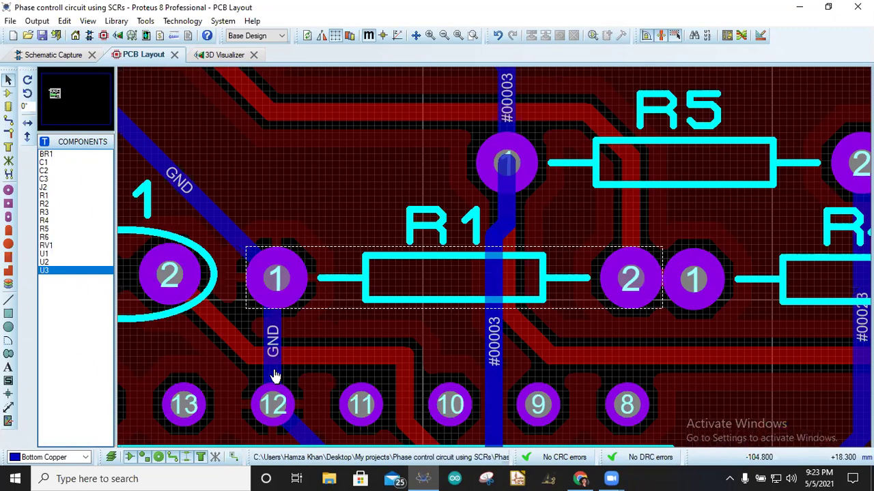
{"action": "left_click", "coordinate": [275, 377]}
{"action": "right_click", "coordinate": [275, 376]}
{"action": "key", "text": "Delete"}
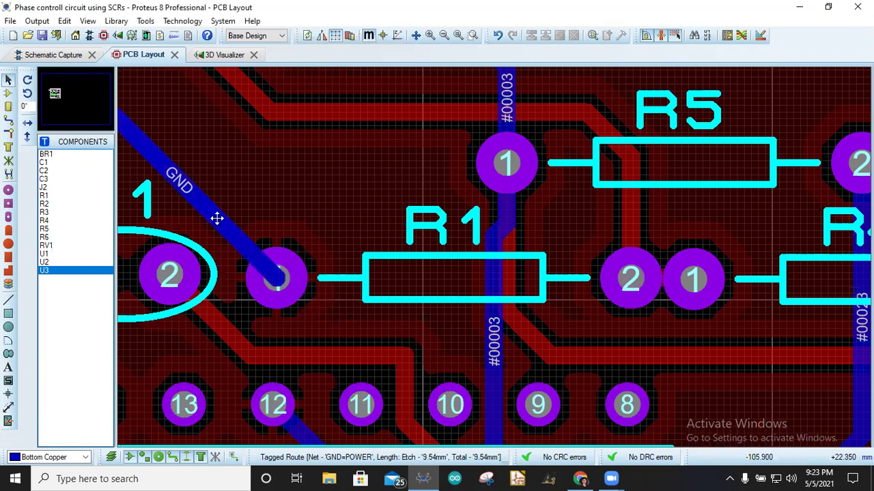
Delete the Bottom Copper GND trace running from U2 pin 12 to R6 pin 2.
{"action": "scroll", "coordinate": [450, 263], "scroll_direction": "down", "scroll_amount": 3}
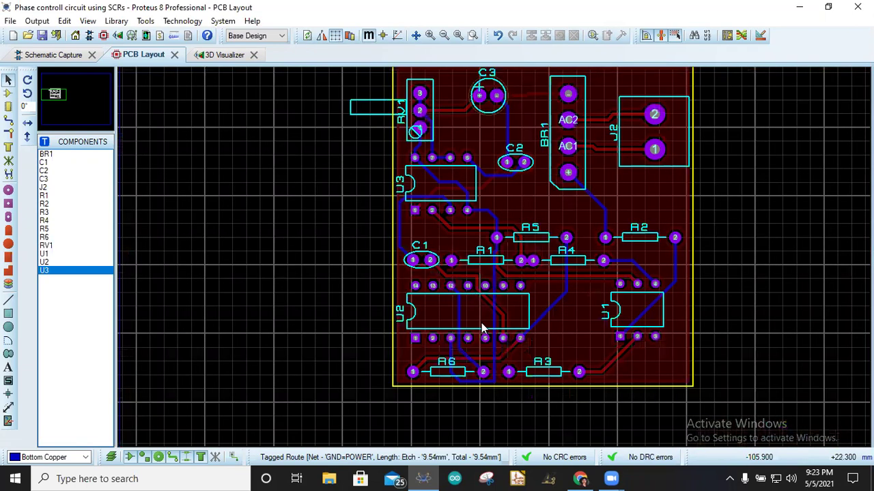
{"action": "scroll", "coordinate": [475, 355], "scroll_direction": "down", "scroll_amount": 1}
{"action": "scroll", "coordinate": [498, 259], "scroll_direction": "up", "scroll_amount": 4}
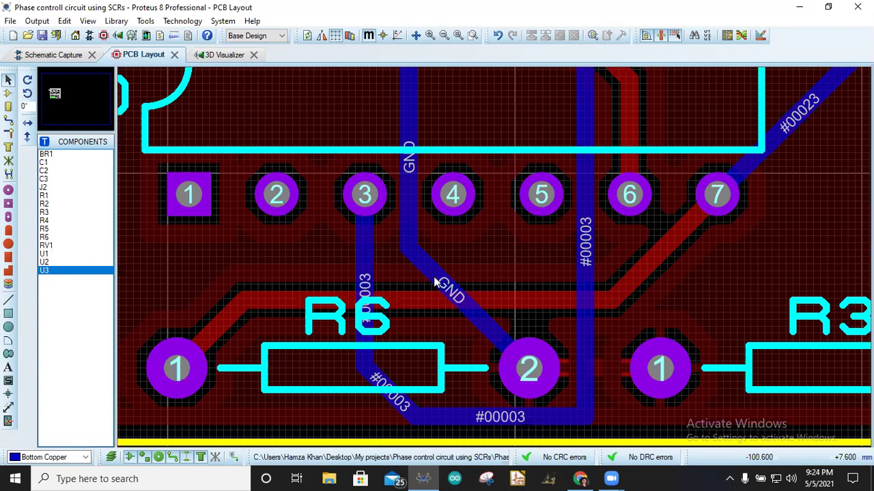
{"action": "key", "text": "Delete"}
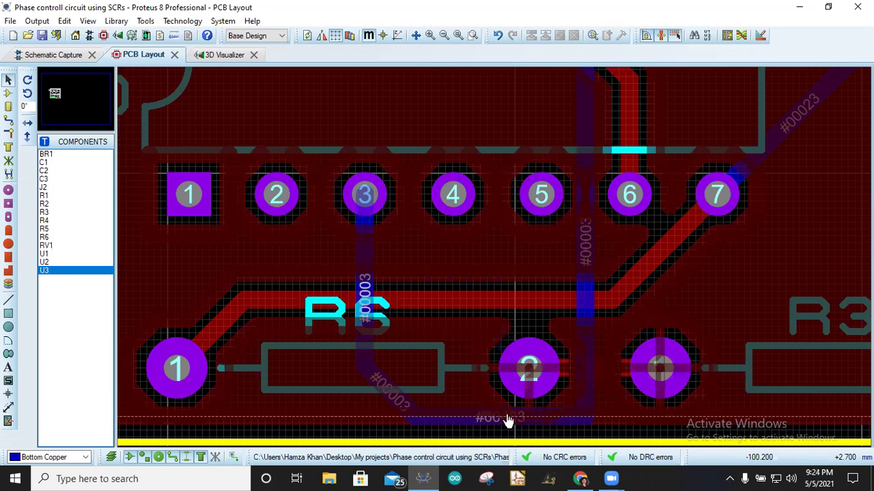
Reroute the #00003 trace from U2 pin 3 so its horizontal segment runs straight between U2's lower pins and R6.
{"action": "left_click", "coordinate": [503, 416]}
{"action": "left_click_drag", "start_coordinate": [502, 262], "coordinate": [503, 273]}
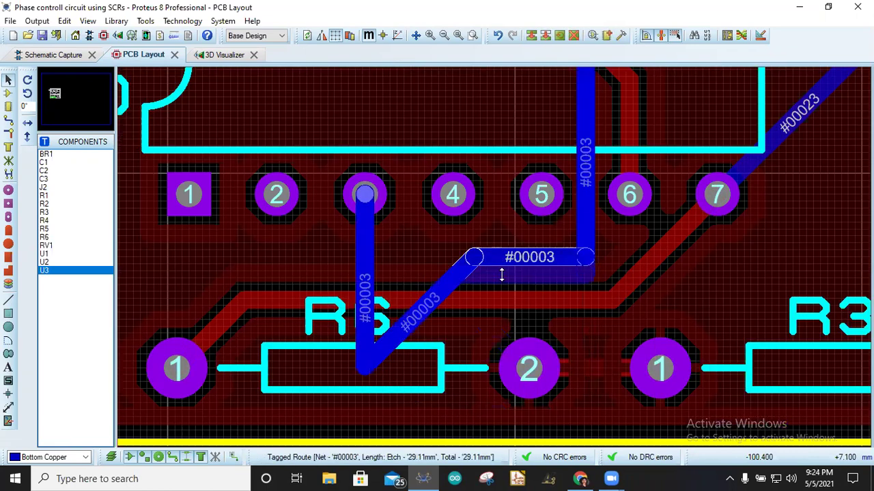
{"action": "mouse_move", "coordinate": [366, 366]}
{"action": "left_mouse_down"}
{"action": "mouse_move", "coordinate": [376, 275]}
{"action": "mouse_move", "coordinate": [363, 273]}
{"action": "left_mouse_up"}
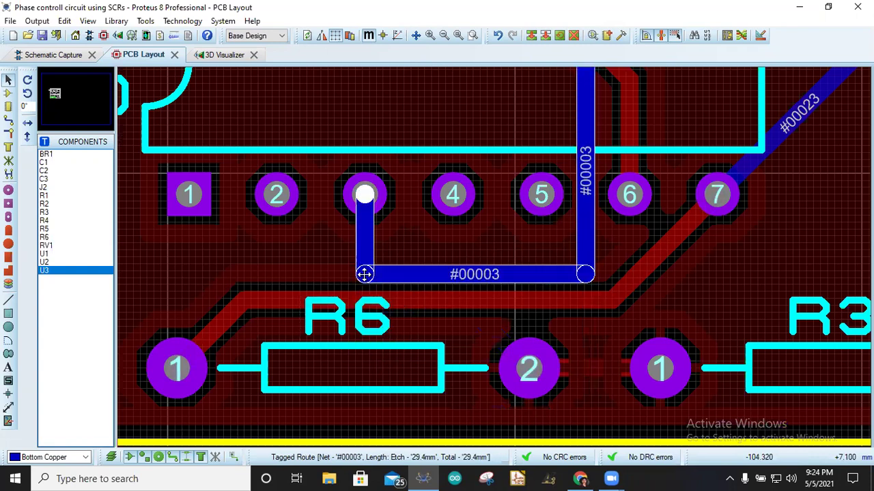
Delete the Bottom Copper GND trace between C3's negative pin and C2 pin 1.
{"action": "scroll", "coordinate": [477, 302], "scroll_direction": "down", "scroll_amount": 2}
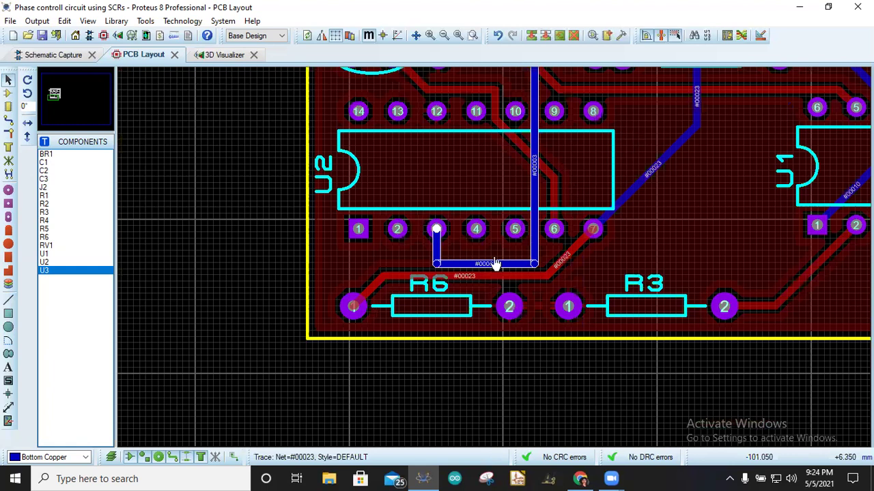
{"action": "scroll", "coordinate": [495, 263], "scroll_direction": "down", "scroll_amount": 2}
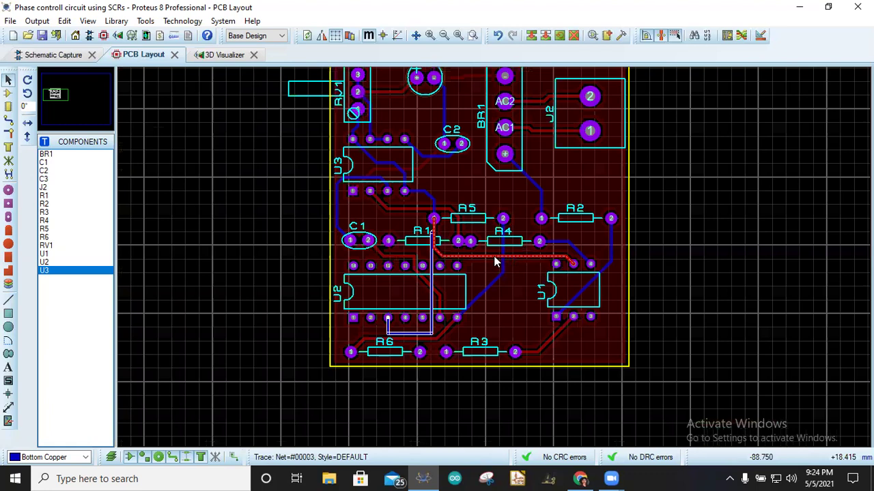
{"action": "scroll", "coordinate": [495, 263], "scroll_direction": "down", "scroll_amount": 1}
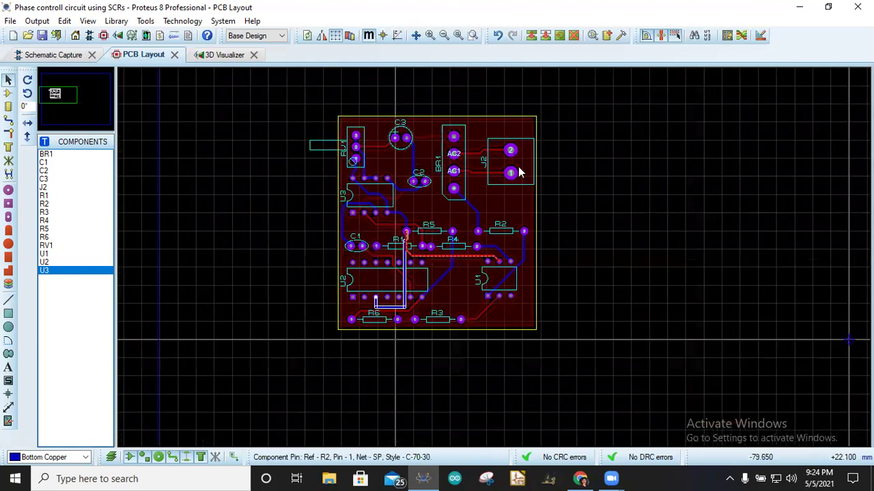
{"action": "scroll", "coordinate": [520, 171], "scroll_direction": "up", "scroll_amount": 3}
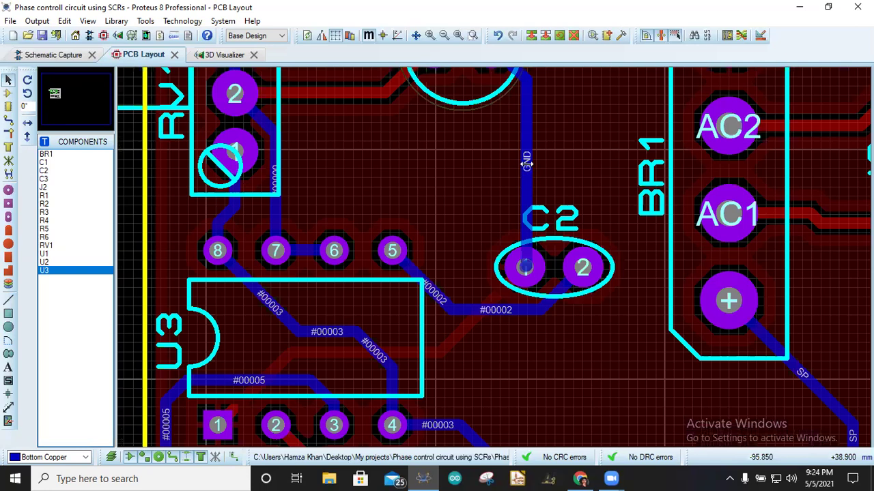
{"action": "right_click", "coordinate": [526, 252]}
{"action": "right_click", "coordinate": [526, 252]}
{"action": "scroll", "coordinate": [496, 263], "scroll_direction": "up", "scroll_amount": 1}
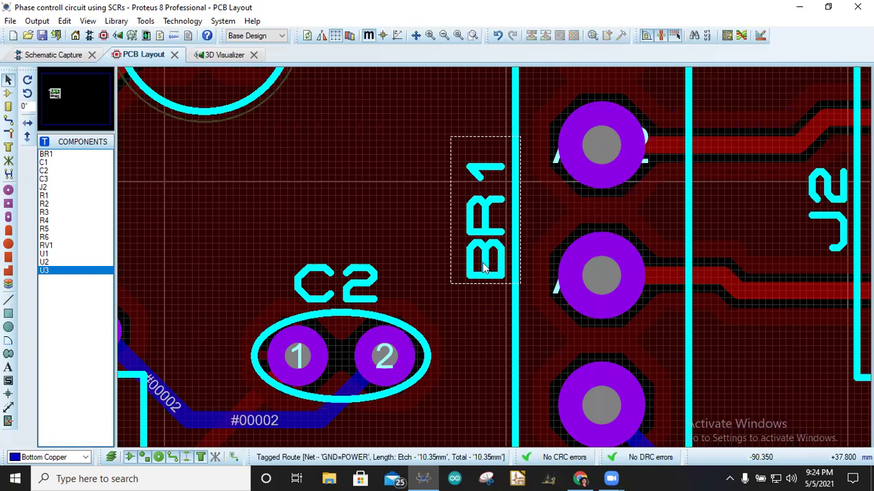
Make Top Copper the active layer and check the plane around C3's negative pin and U2's upper pins.
{"action": "scroll", "coordinate": [482, 268], "scroll_direction": "down", "scroll_amount": 4}
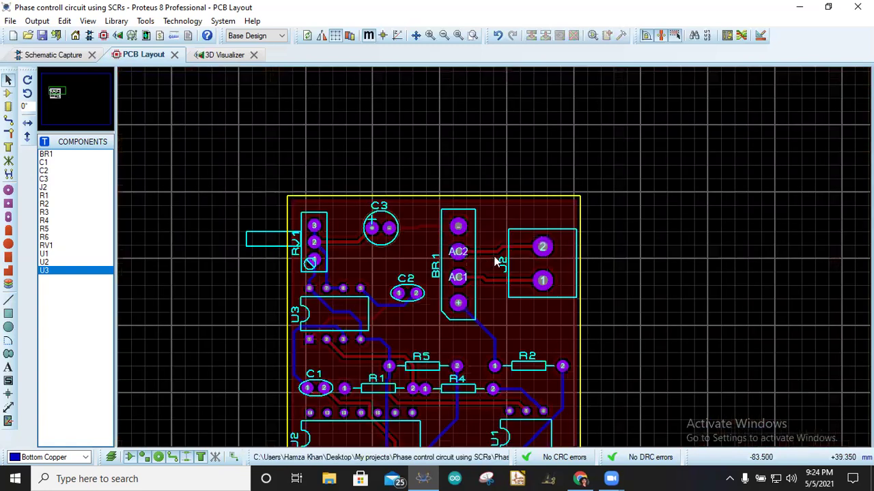
{"action": "scroll", "coordinate": [497, 367], "scroll_direction": "up", "scroll_amount": 4}
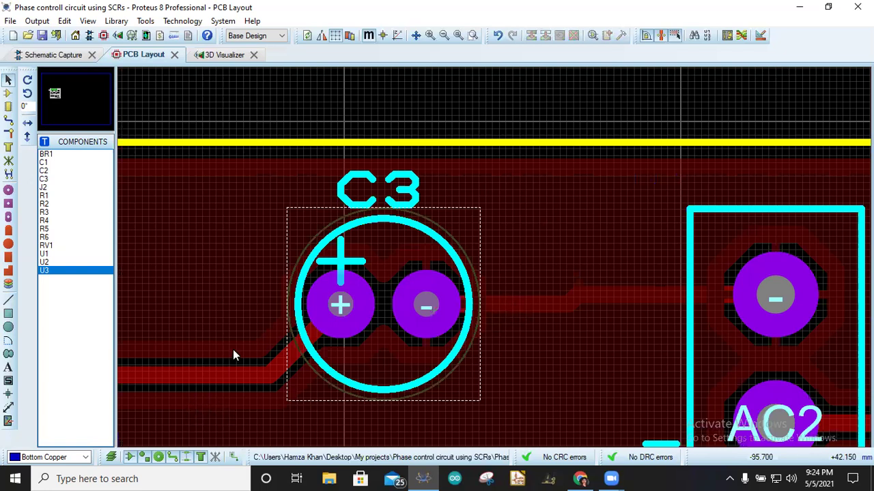
{"action": "scroll", "coordinate": [493, 291], "scroll_direction": "down", "scroll_amount": 4}
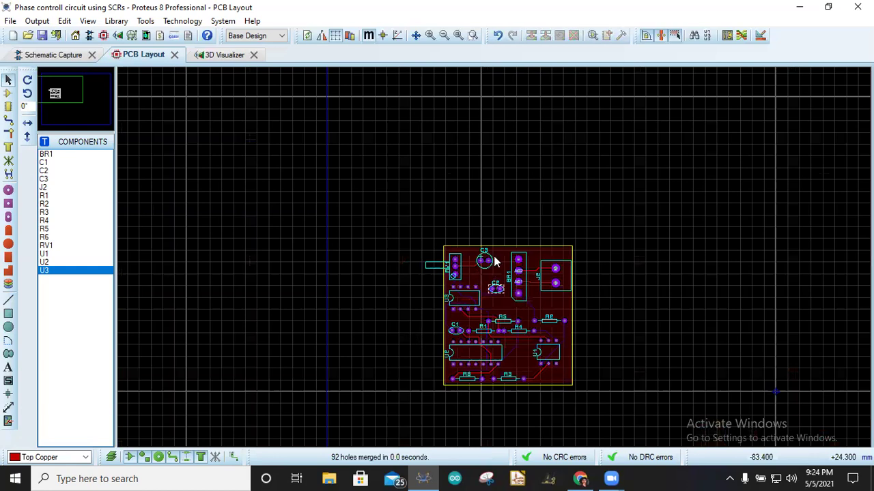
{"action": "scroll", "coordinate": [470, 338], "scroll_direction": "up", "scroll_amount": 3}
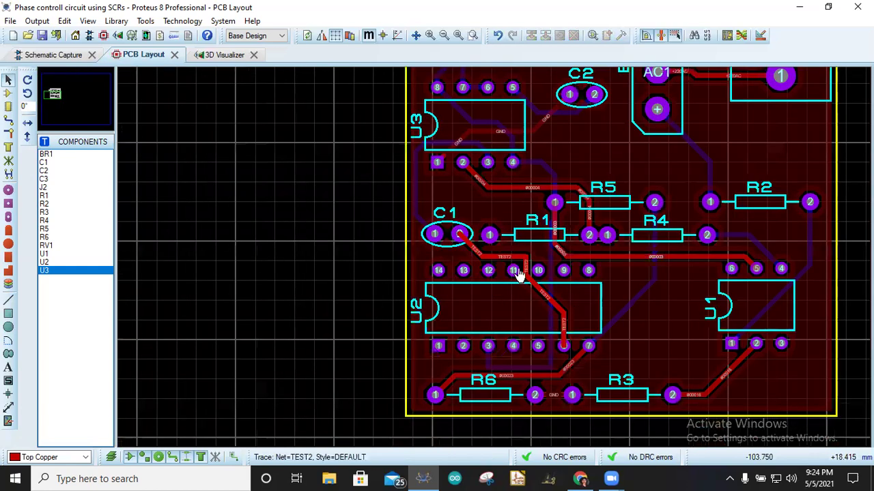
{"action": "scroll", "coordinate": [562, 284], "scroll_direction": "up", "scroll_amount": 4}
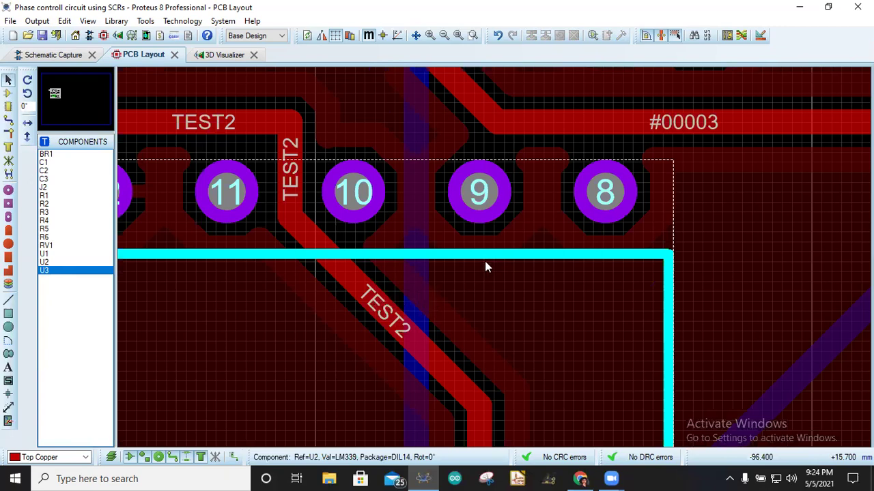
{"action": "scroll", "coordinate": [496, 263], "scroll_direction": "down", "scroll_amount": 4}
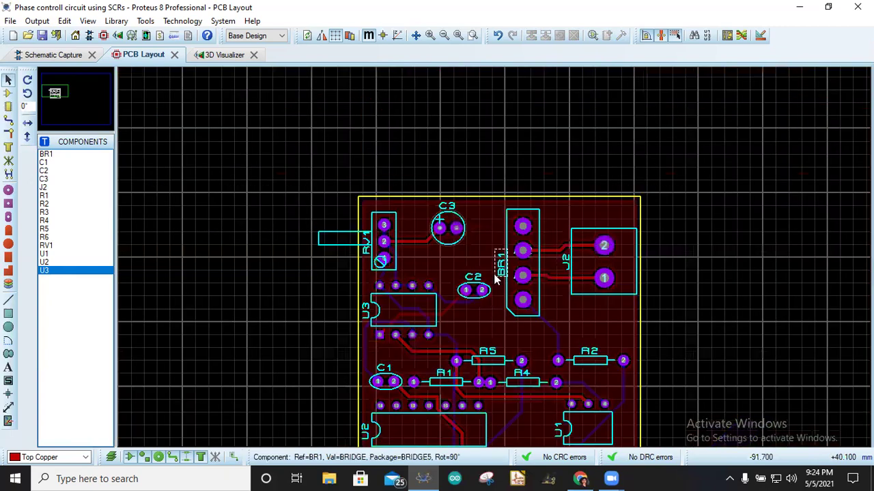
Delete the Top Copper GND trace running from U3 pin 1 to C2 pin 1.
{"action": "scroll", "coordinate": [495, 263], "scroll_direction": "up", "scroll_amount": 1}
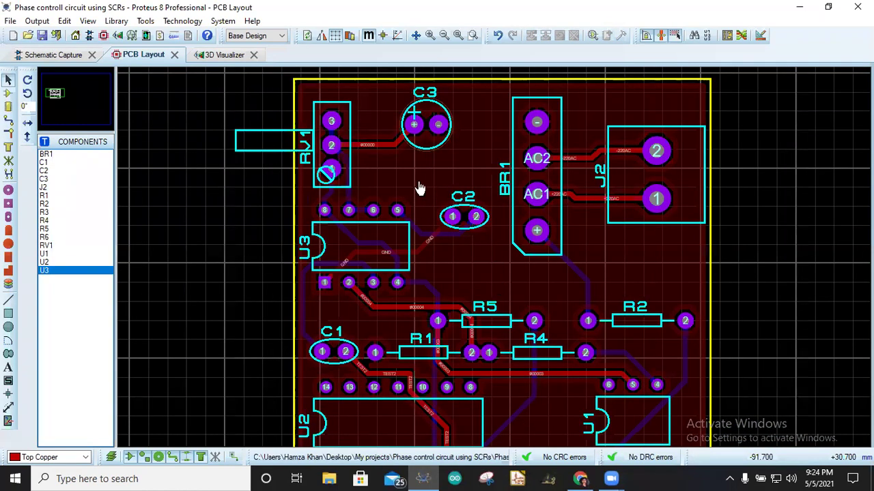
{"action": "middle_click", "coordinate": [377, 249]}
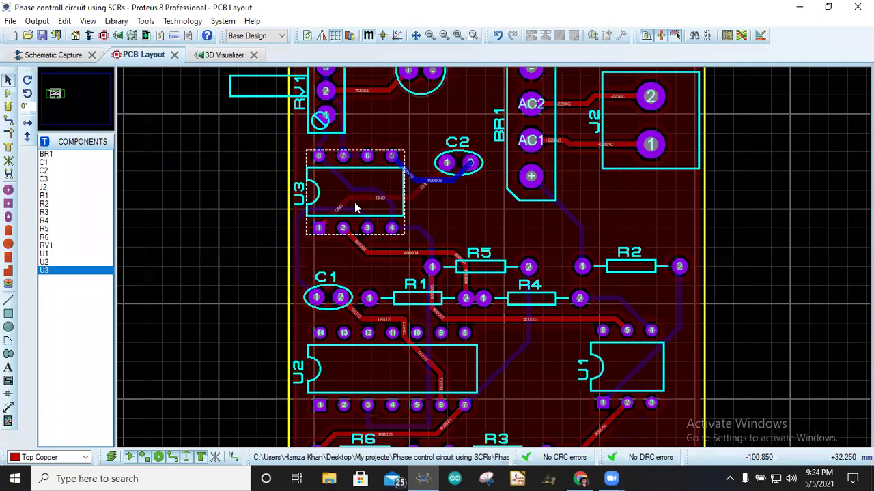
{"action": "left_click", "coordinate": [366, 199]}
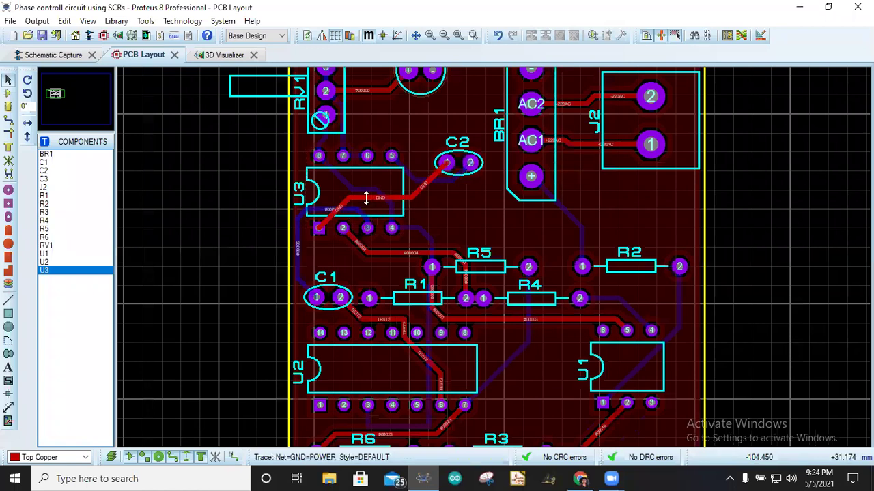
{"action": "key", "text": "Delete"}
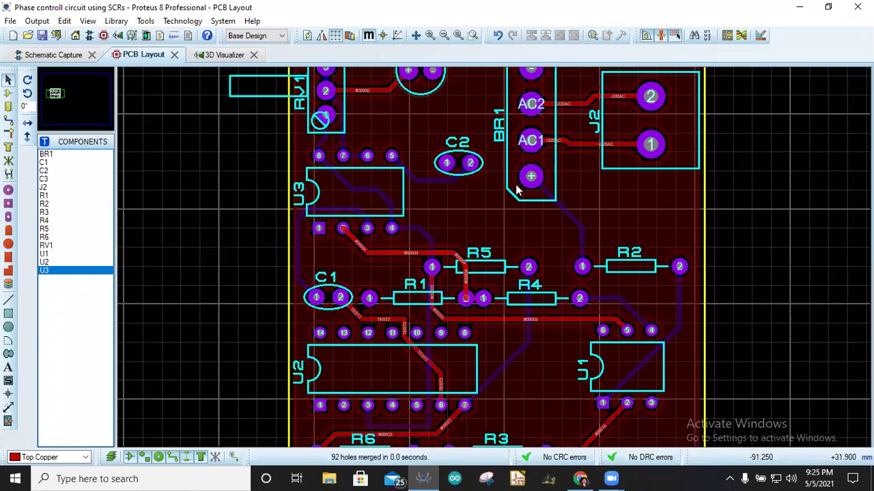
Inspect the SP trace between BR1's positive pin and R2 pin 1.
{"action": "left_click", "coordinate": [565, 217]}
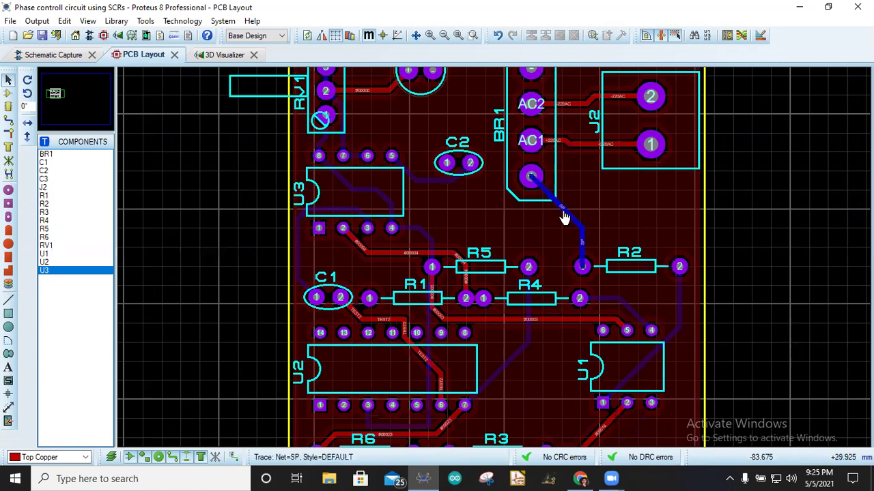
{"action": "scroll", "coordinate": [495, 256], "scroll_direction": "down", "scroll_amount": 2}
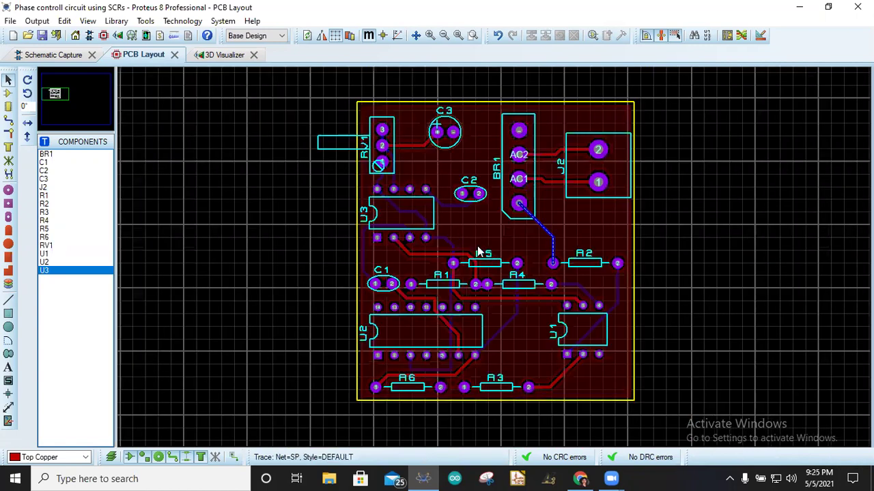
{"action": "scroll", "coordinate": [493, 260], "scroll_direction": "up", "scroll_amount": 4}
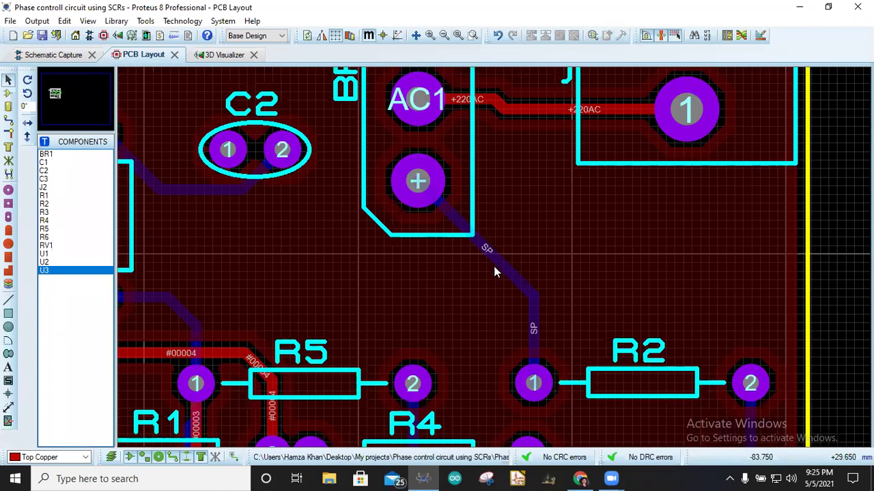
Inspect the populated board in the 3D view from the component side and the underside.
{"action": "scroll", "coordinate": [496, 262], "scroll_direction": "down", "scroll_amount": 2}
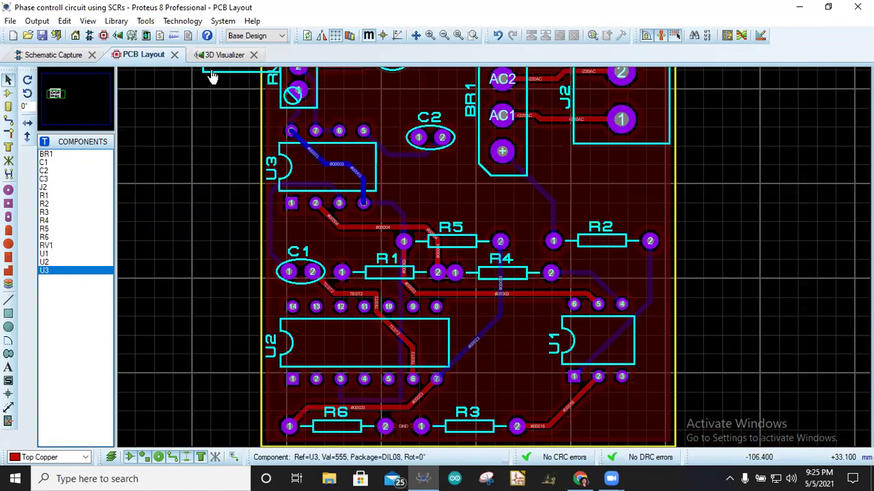
{"action": "left_click", "coordinate": [226, 54]}
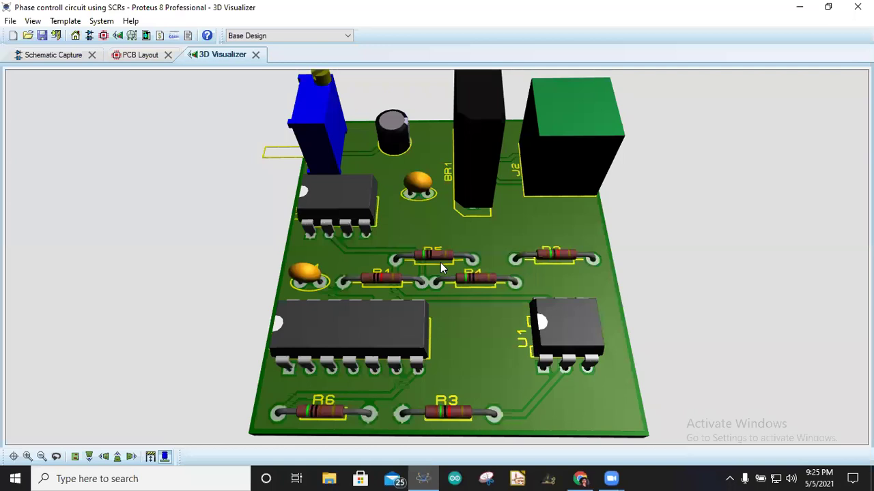
{"action": "left_click_drag", "start_coordinate": [437, 249], "coordinate": [437, 258]}
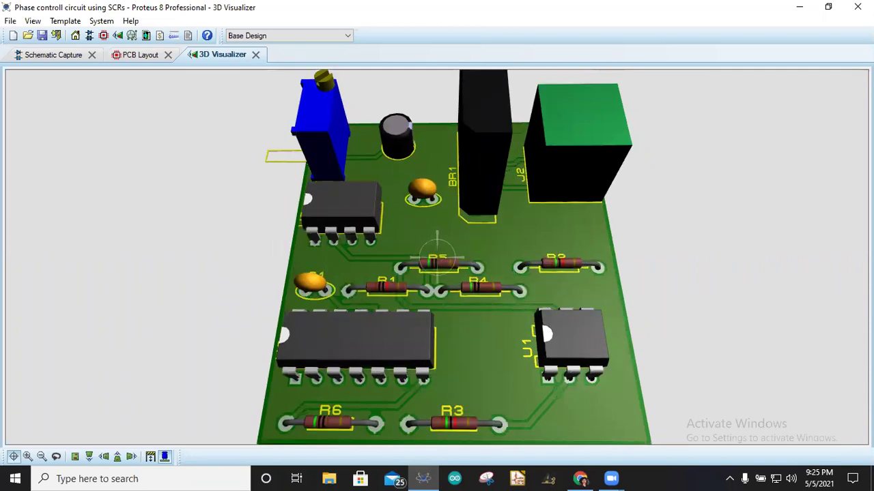
{"action": "middle_click", "coordinate": [443, 301]}
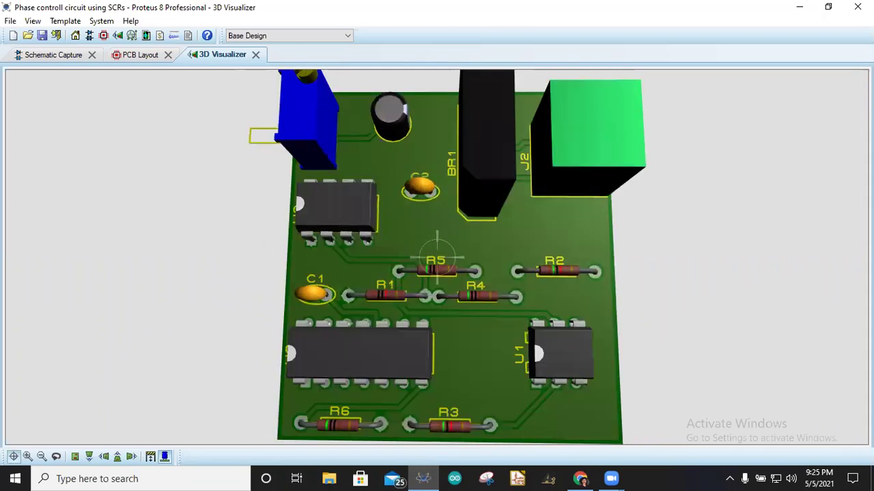
{"action": "middle_click", "coordinate": [437, 256]}
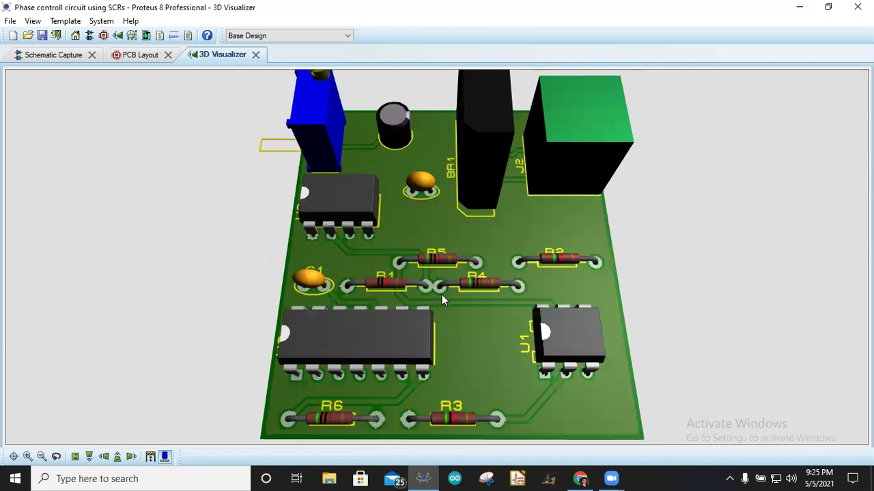
{"action": "scroll", "coordinate": [455, 262], "scroll_direction": "down", "scroll_amount": 1}
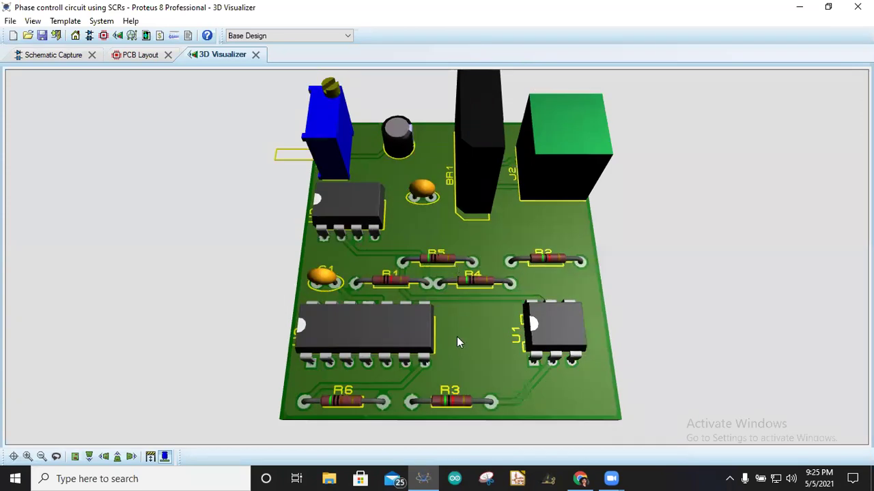
{"action": "middle_click", "coordinate": [454, 287]}
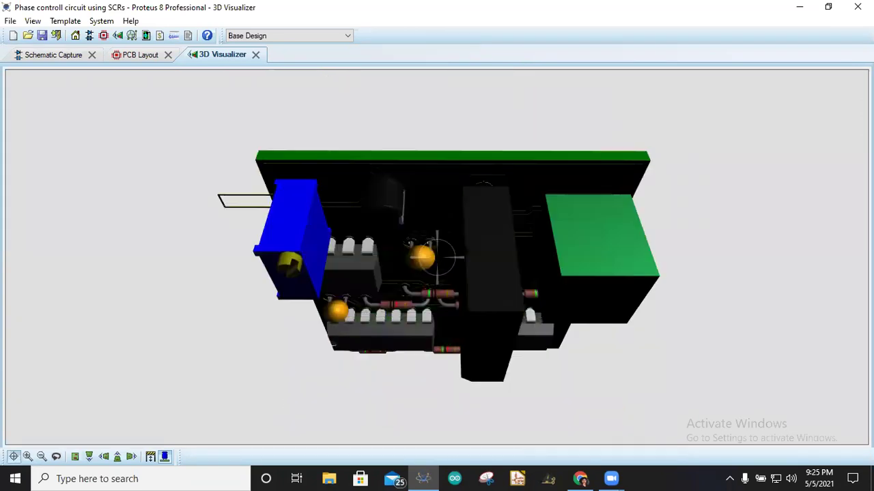
{"action": "middle_click", "coordinate": [479, 295]}
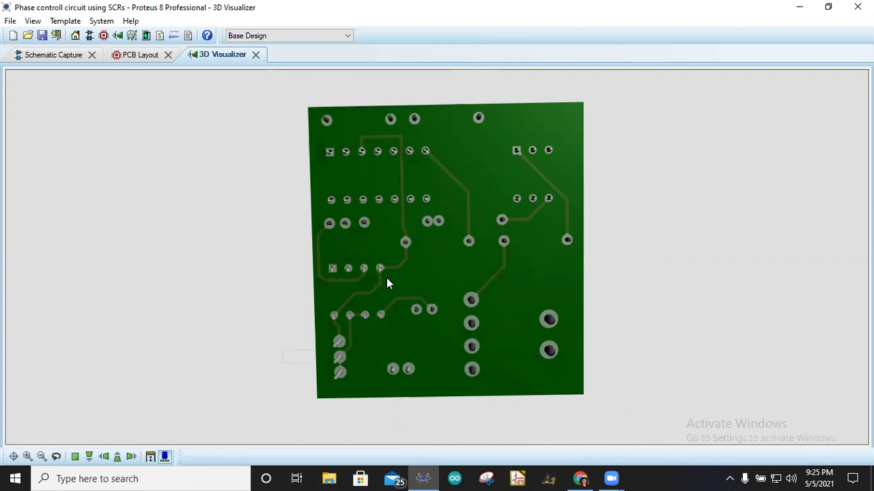
In the PCB layout, set the trace style of the TEST2 route between C1 and U2 to T60.
{"action": "left_click", "coordinate": [153, 55]}
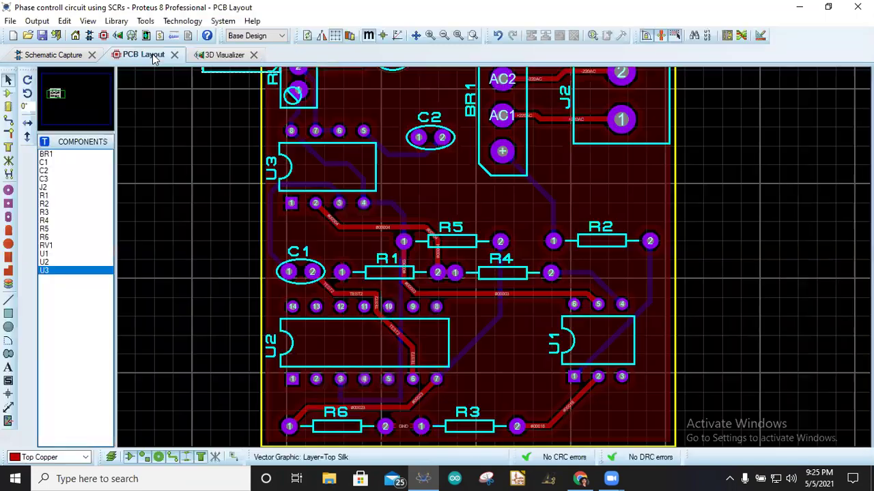
{"action": "right_click", "coordinate": [396, 335]}
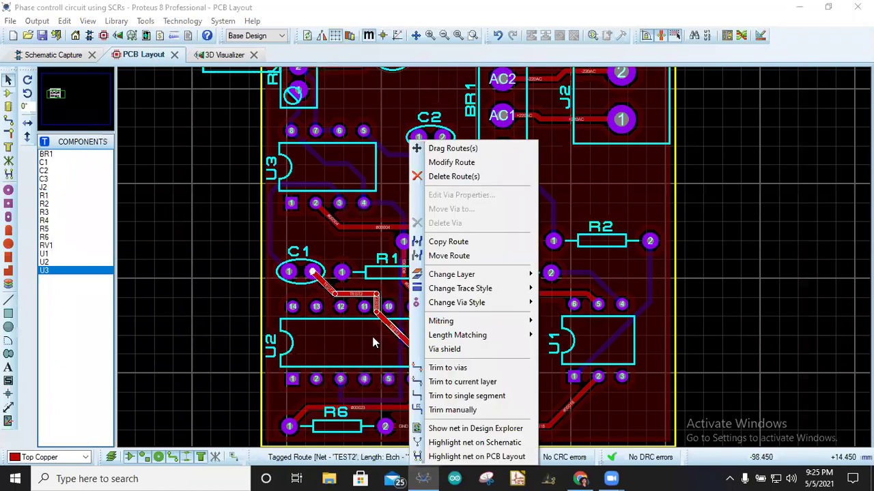
{"action": "left_click", "coordinate": [379, 334]}
{"action": "right_click", "coordinate": [394, 333]}
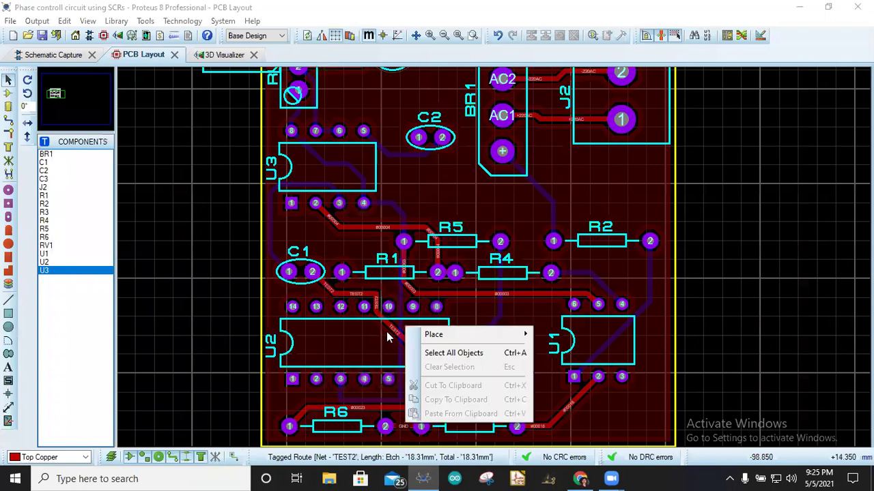
{"action": "left_click", "coordinate": [392, 331]}
{"action": "right_click", "coordinate": [390, 327]}
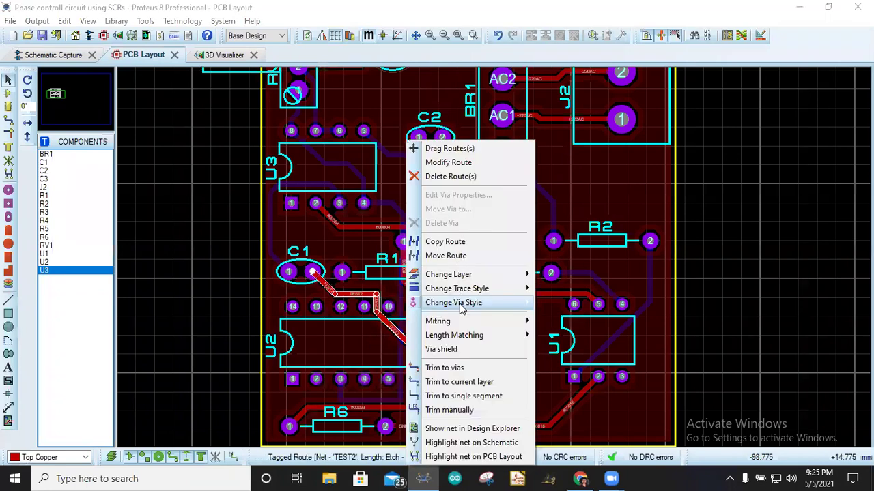
{"action": "mouse_move", "coordinate": [466, 309]}
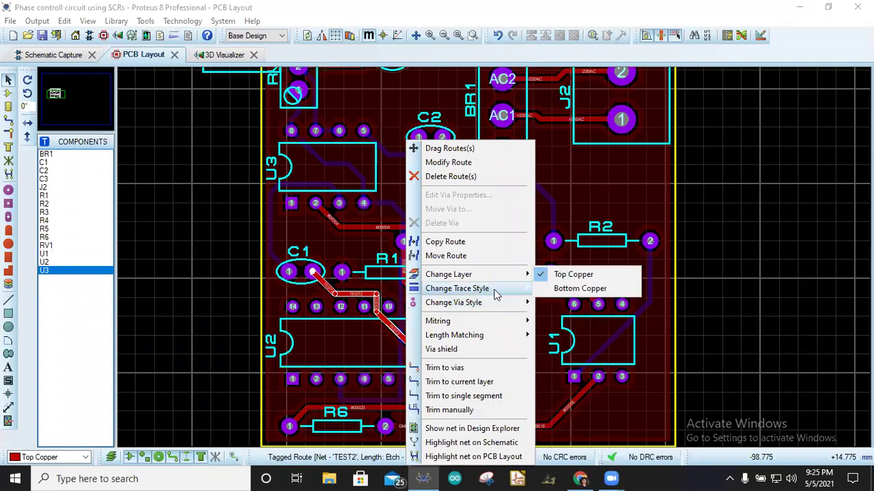
{"action": "mouse_move", "coordinate": [496, 293]}
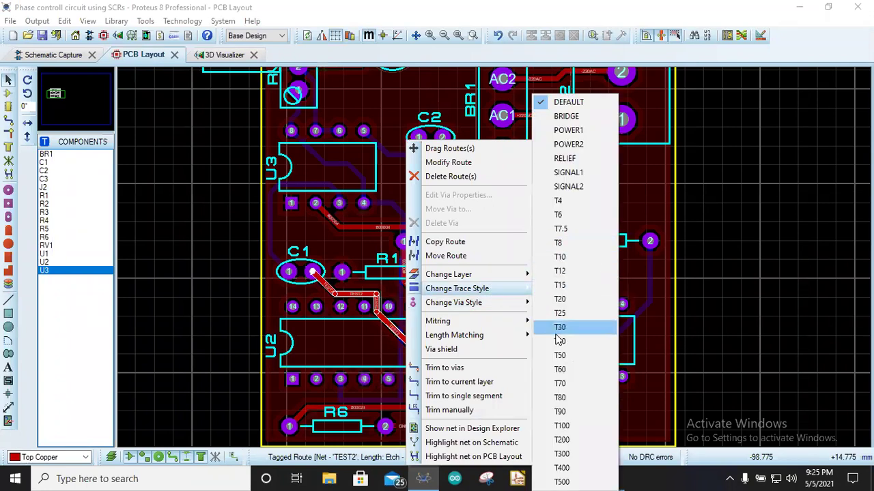
{"action": "left_click", "coordinate": [563, 369]}
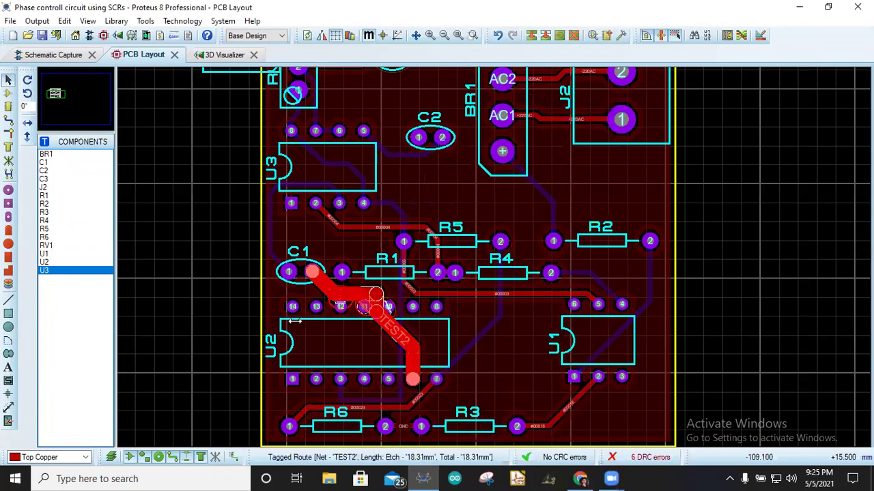
Delete the widened TEST2 route between C1 pin 2 and U2 pin 6.
{"action": "left_click_drag", "start_coordinate": [376, 295], "coordinate": [358, 295]}
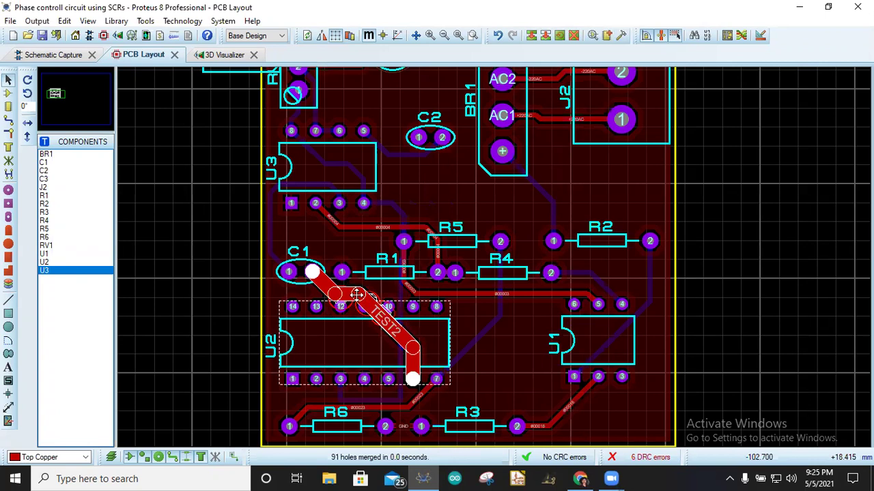
{"action": "key", "text": "Delete"}
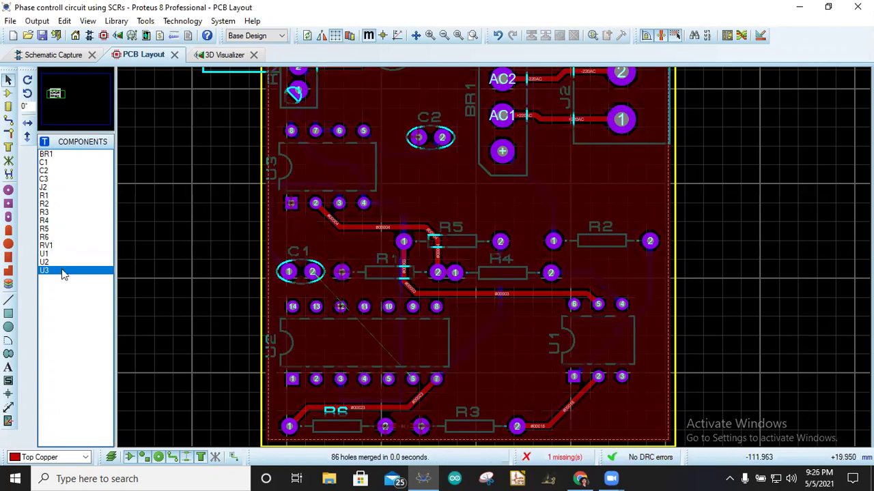
{"action": "left_click", "coordinate": [9, 174]}
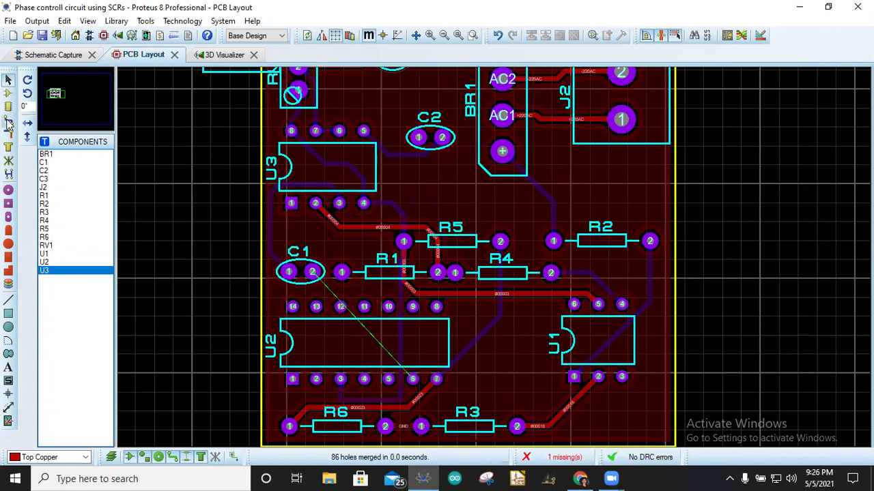
{"action": "left_click", "coordinate": [312, 272]}
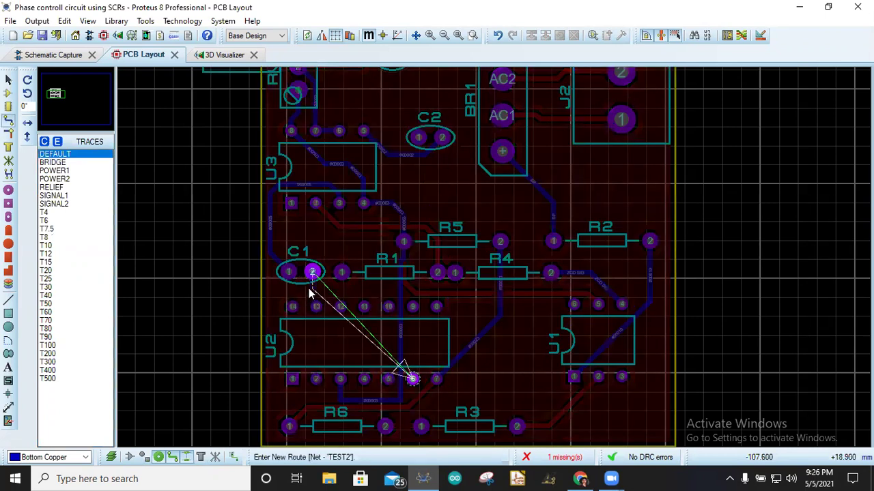
{"action": "key", "text": "Escape"}
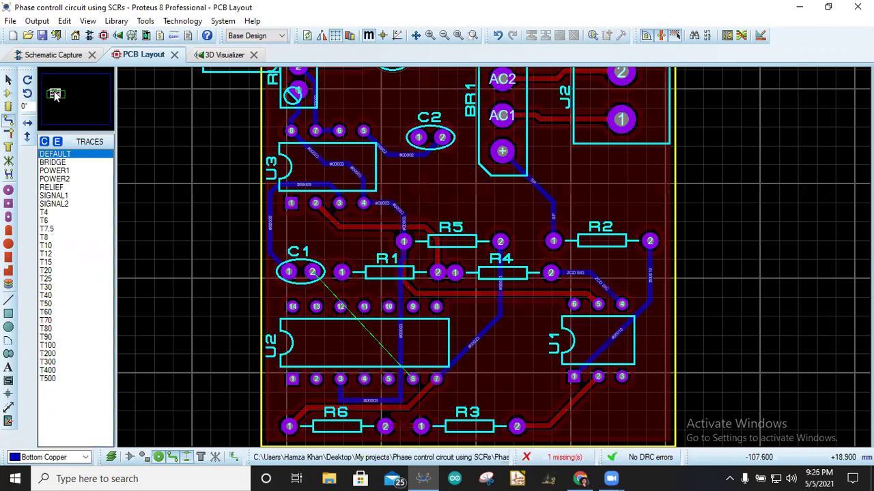
Move capacitor C1 upward, closer to U3 and farther from U2's upper pin row.
{"action": "key", "text": "Escape"}
{"action": "left_click_drag", "start_coordinate": [285, 273], "coordinate": [288, 252]}
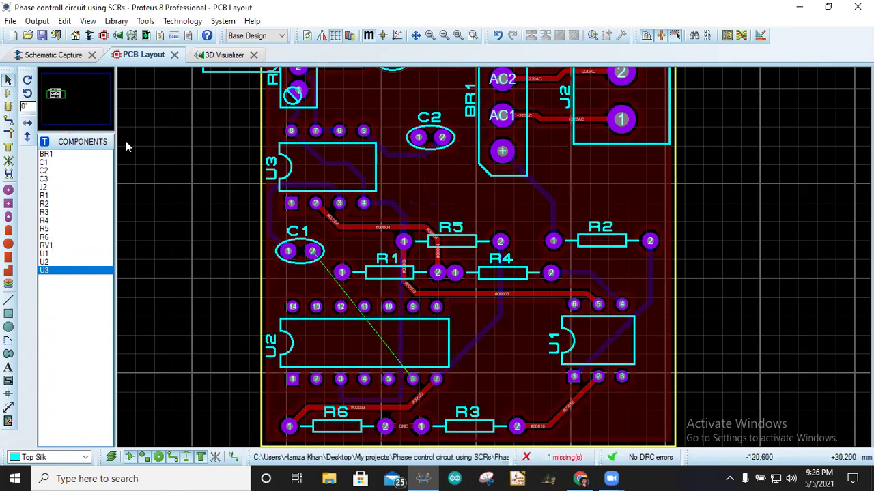
Preview the available component packages, including DIL08 and ELEC-RAD10.
{"action": "left_click", "coordinate": [9, 107]}
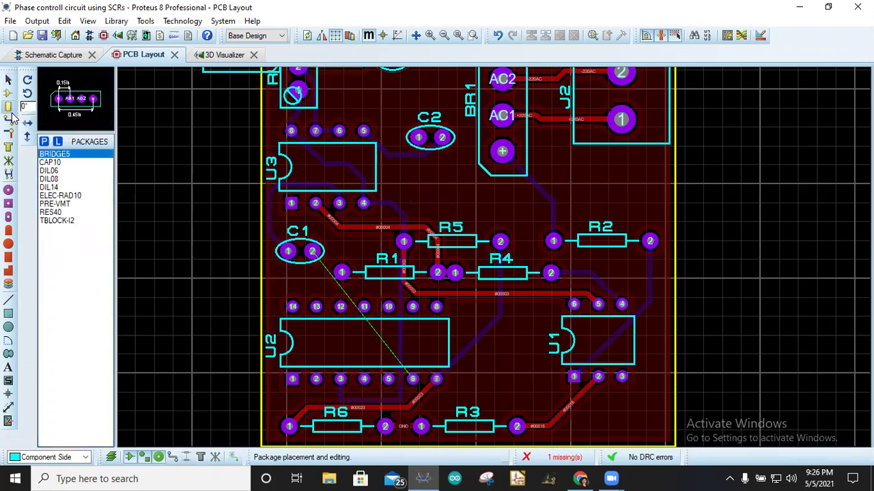
{"action": "left_click", "coordinate": [76, 179]}
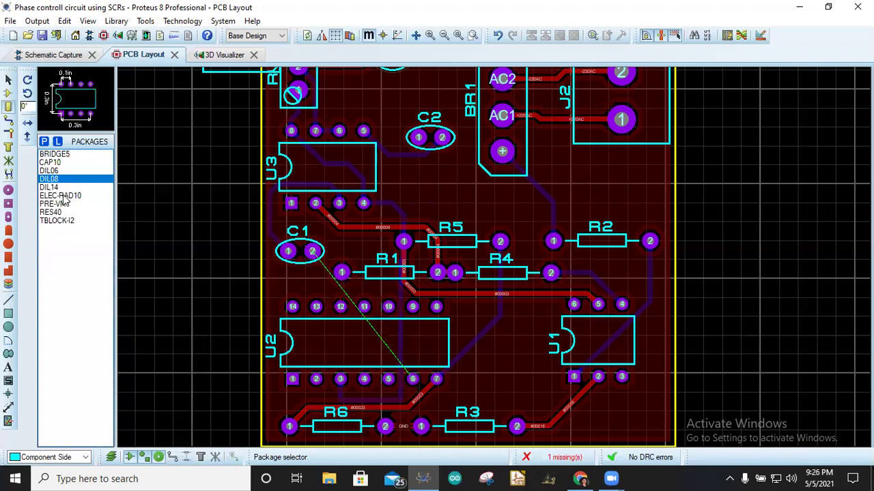
{"action": "left_click", "coordinate": [65, 197]}
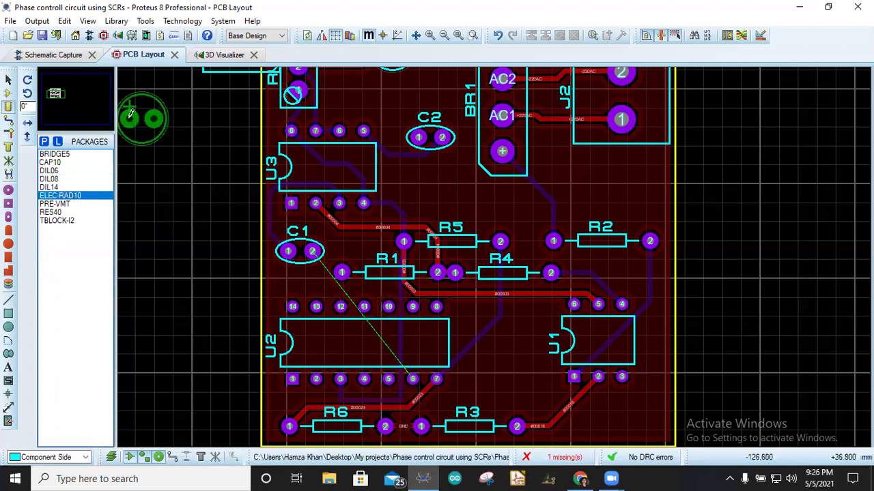
{"action": "scroll", "coordinate": [142, 119], "scroll_direction": "left", "scroll_amount": 1}
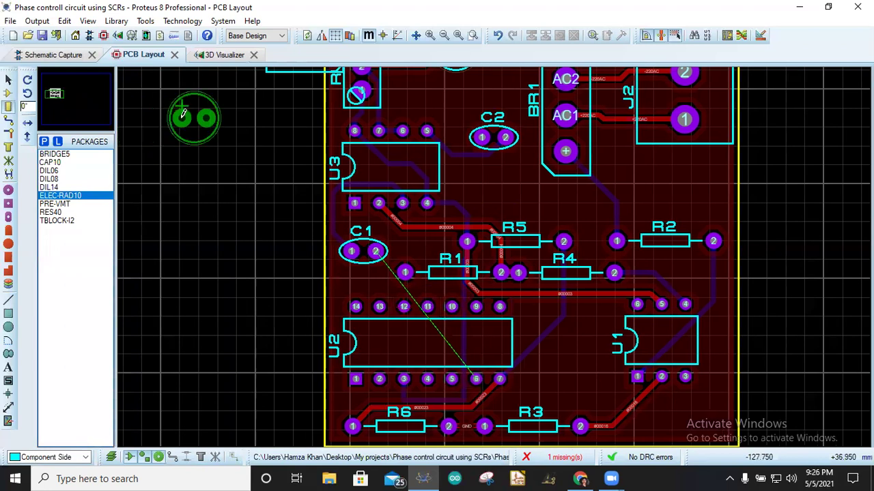
{"action": "left_click", "coordinate": [56, 177]}
{"action": "left_click_drag", "start_coordinate": [58, 167], "coordinate": [60, 193]}
{"action": "left_click", "coordinate": [61, 196]}
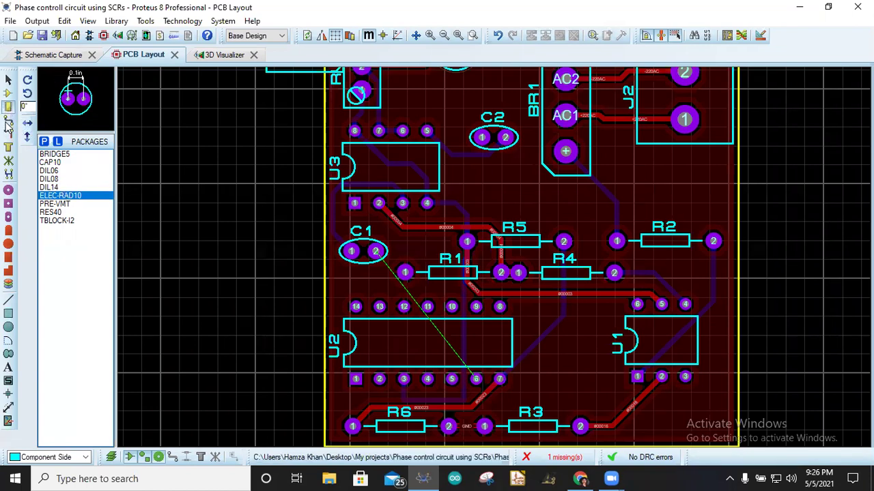
Review the board's design rules, net classes and default styles in the Design Rule Manager.
{"action": "left_click", "coordinate": [8, 126]}
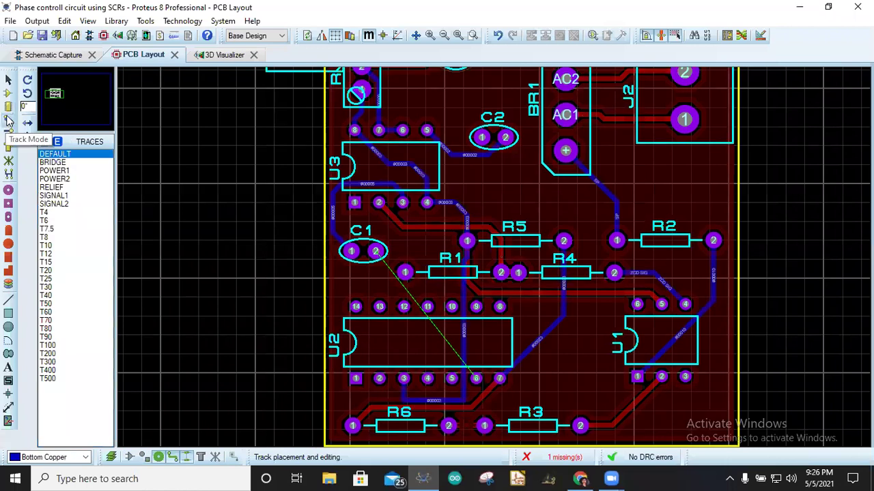
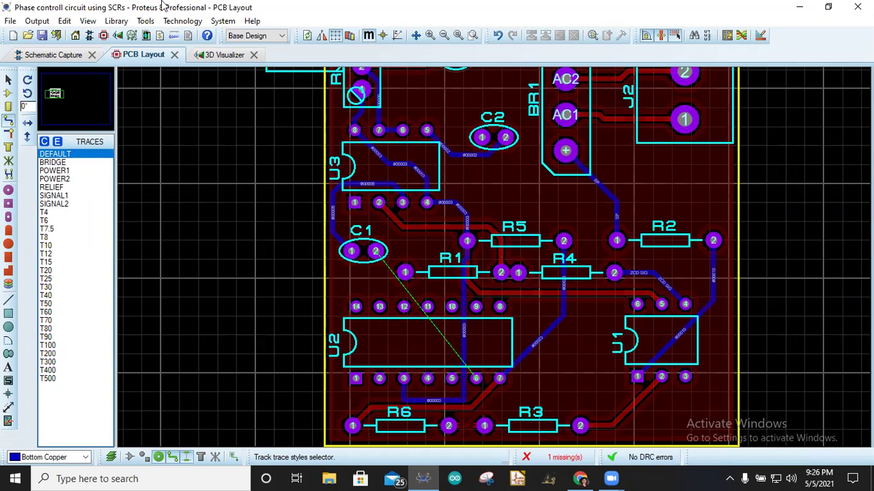
{"action": "left_click", "coordinate": [145, 22]}
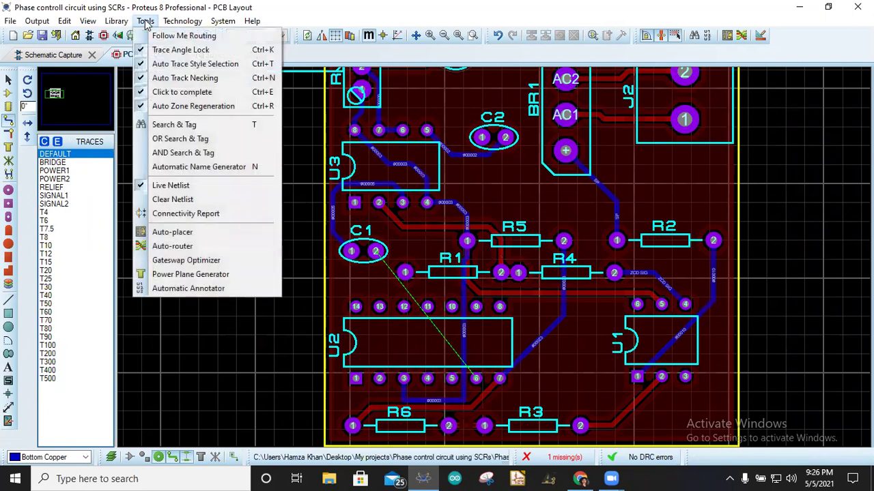
{"action": "mouse_move", "coordinate": [165, 26]}
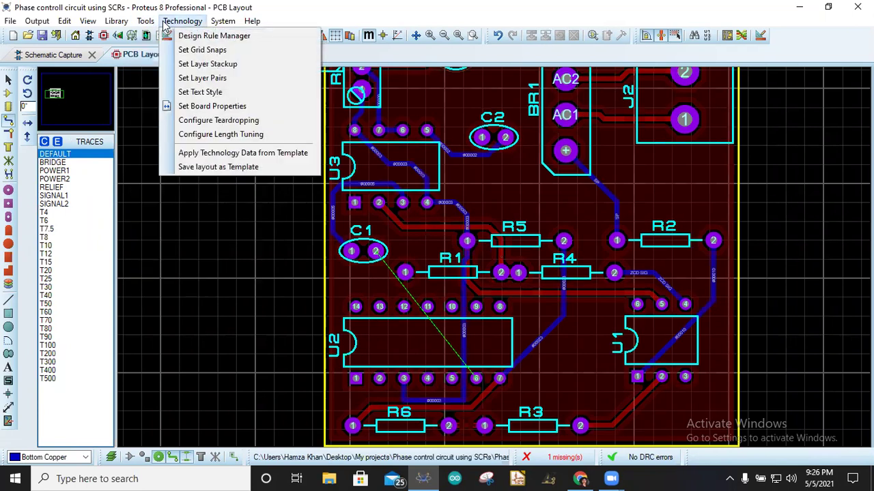
{"action": "left_click", "coordinate": [193, 41]}
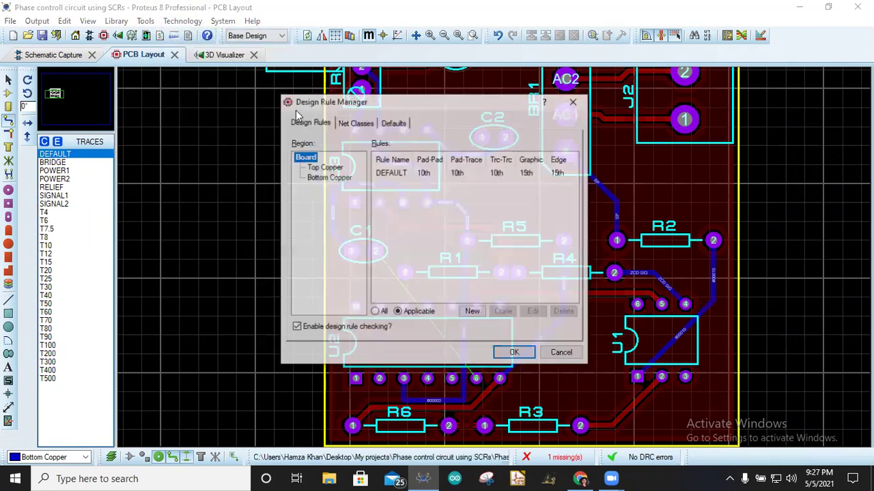
{"action": "left_click", "coordinate": [365, 122]}
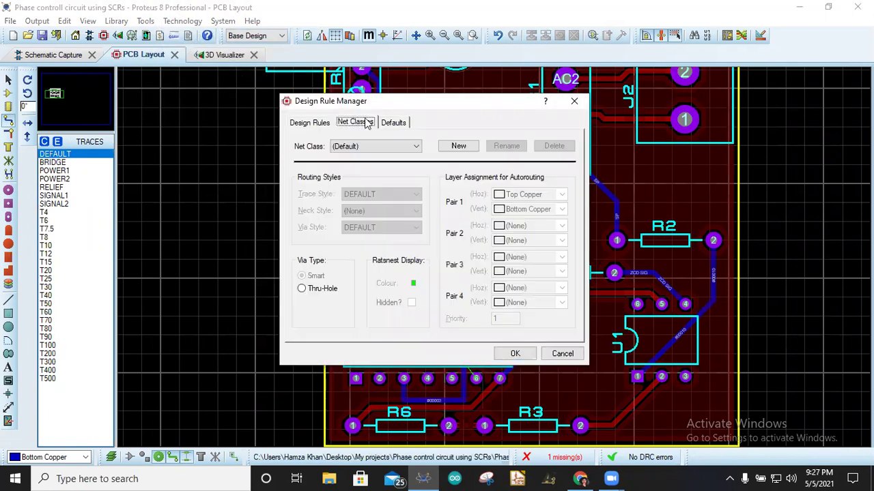
{"action": "left_click", "coordinate": [394, 122]}
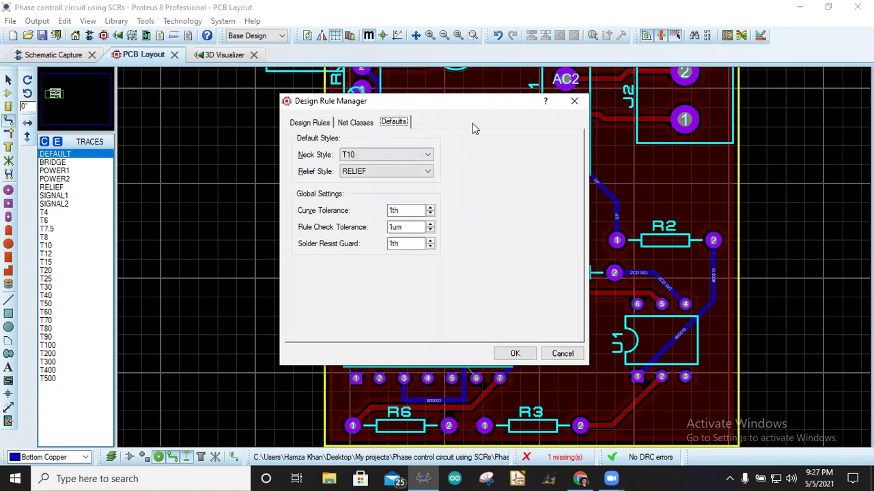
{"action": "left_click", "coordinate": [573, 101]}
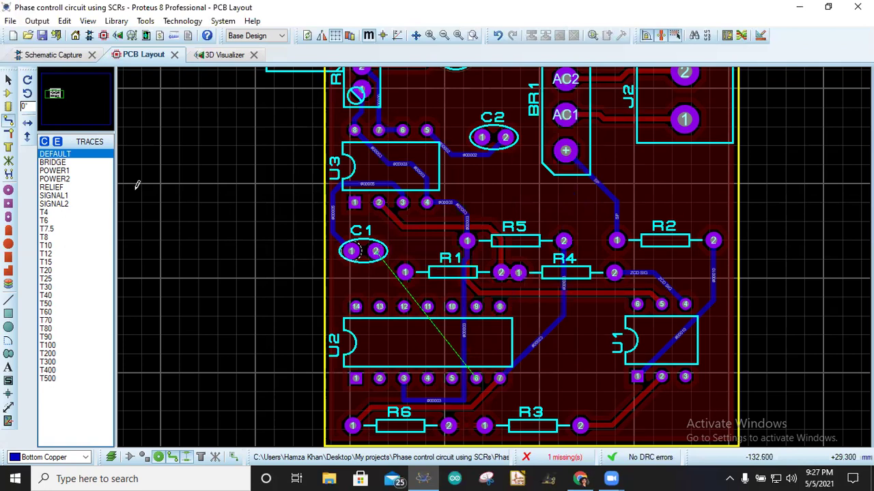
Route TEST2 from C1 pin 2 around U2's notched end to U2 pin 6, bridging the #00003 trace on Top Copper between two vias.
{"action": "left_click", "coordinate": [376, 252]}
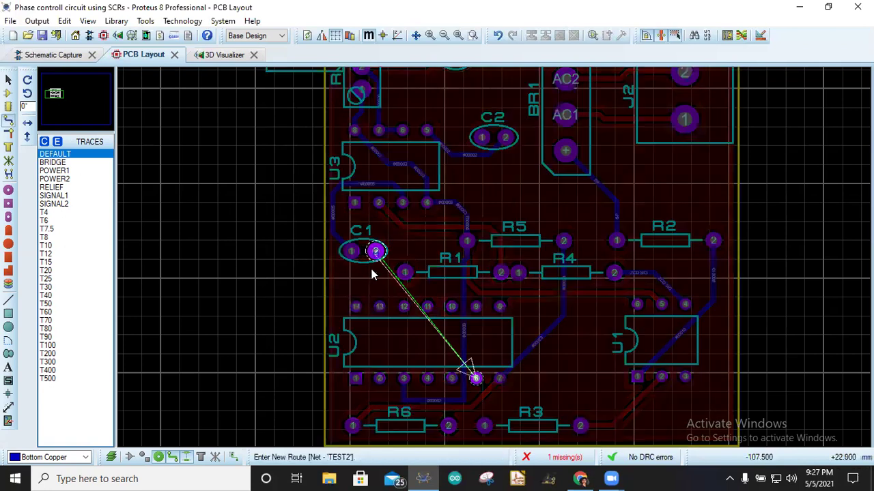
{"action": "left_click", "coordinate": [334, 289]}
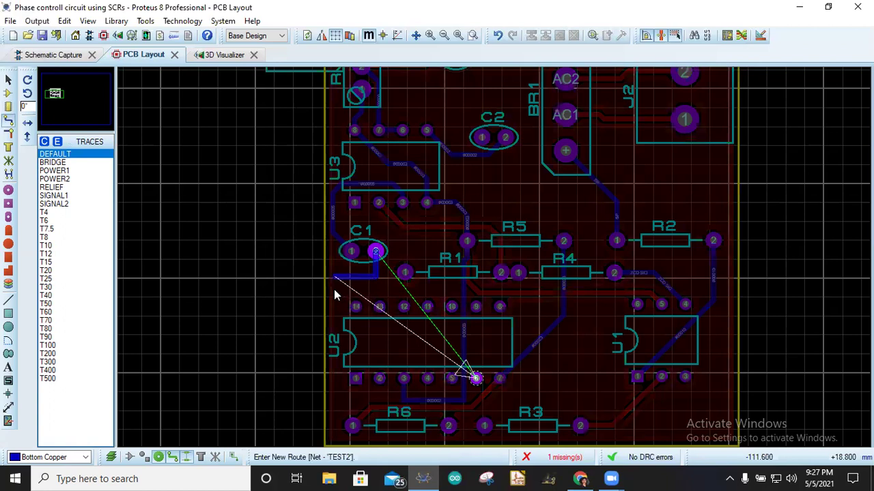
{"action": "left_click", "coordinate": [354, 352]}
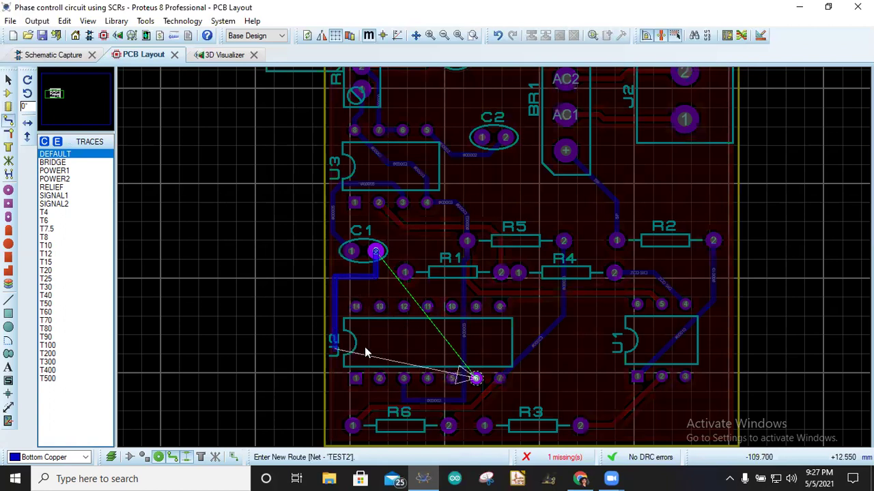
{"action": "double_click", "coordinate": [444, 356]}
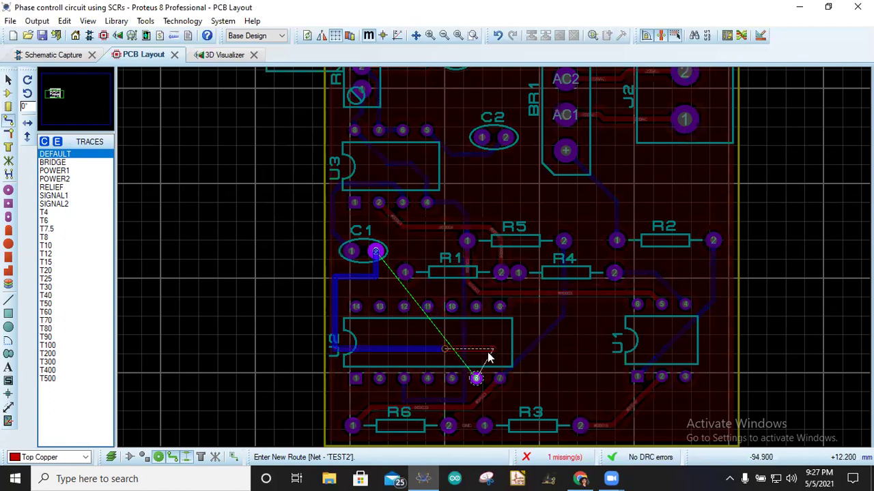
{"action": "key", "text": "space"}
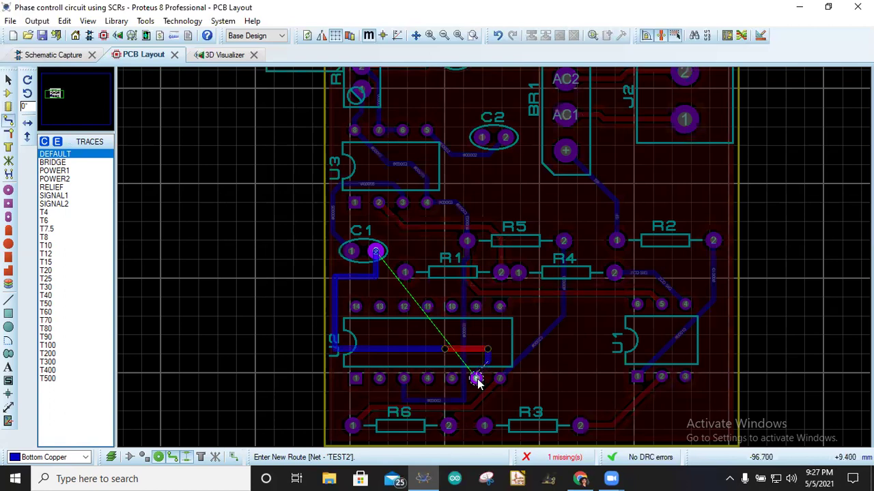
{"action": "left_click", "coordinate": [477, 376]}
Change the trace style of the new TEST2 route to T40.
{"action": "key", "text": "F7"}
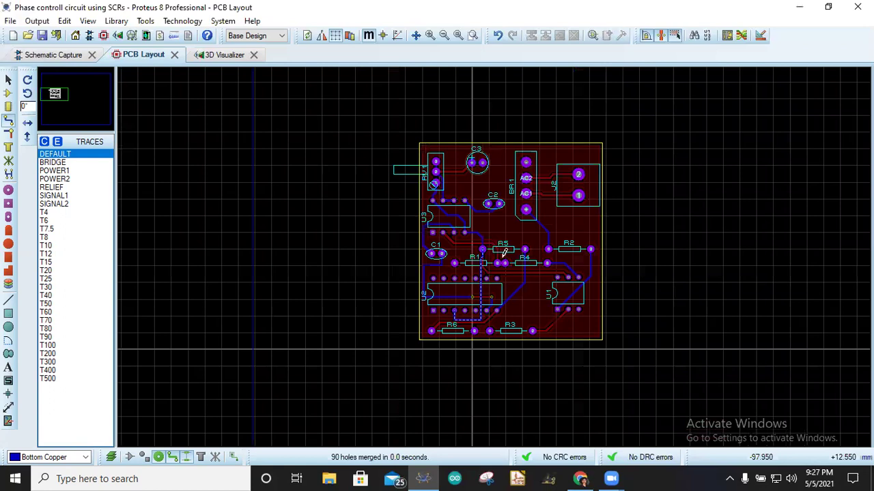
{"action": "scroll", "coordinate": [504, 254], "scroll_direction": "up", "scroll_amount": 4}
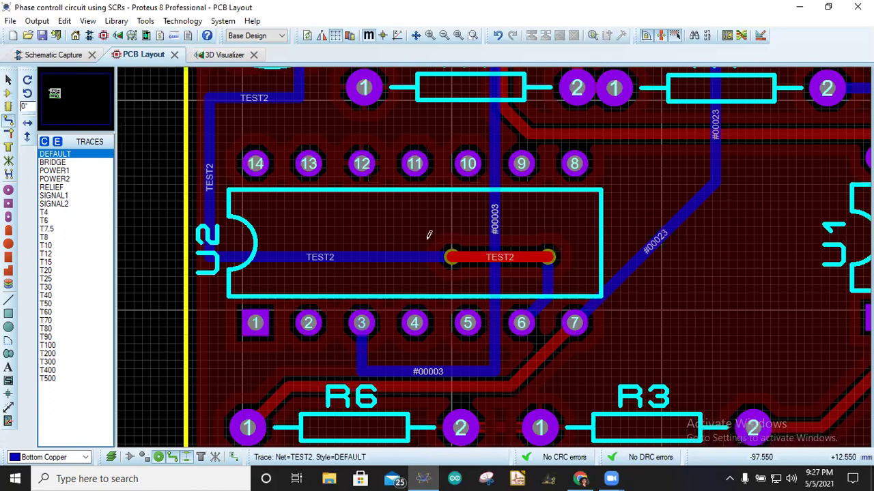
{"action": "right_click", "coordinate": [382, 237]}
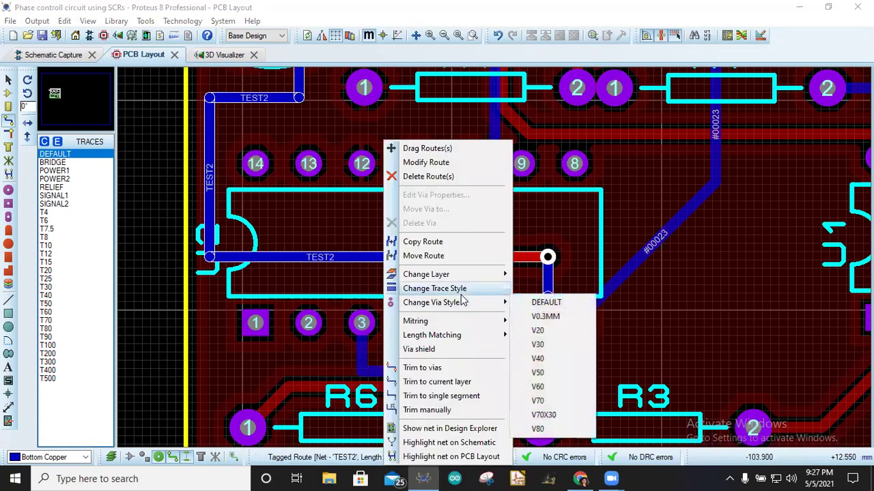
{"action": "mouse_move", "coordinate": [457, 296]}
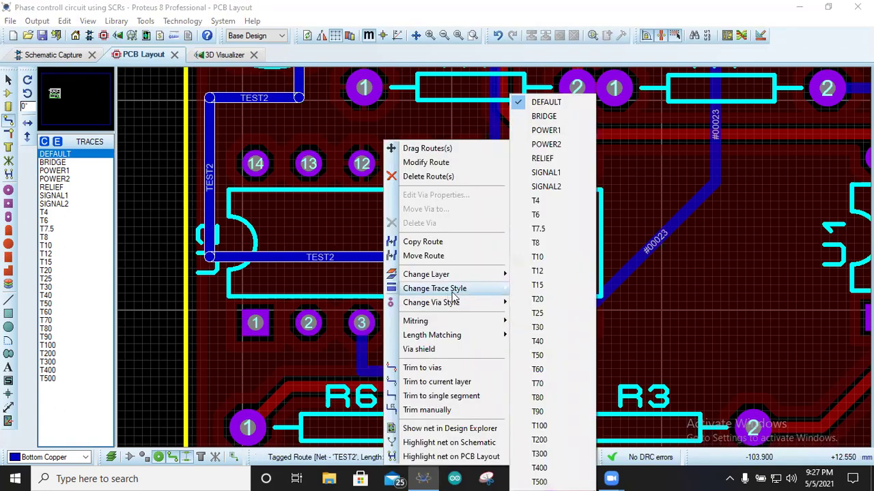
{"action": "left_click", "coordinate": [539, 341]}
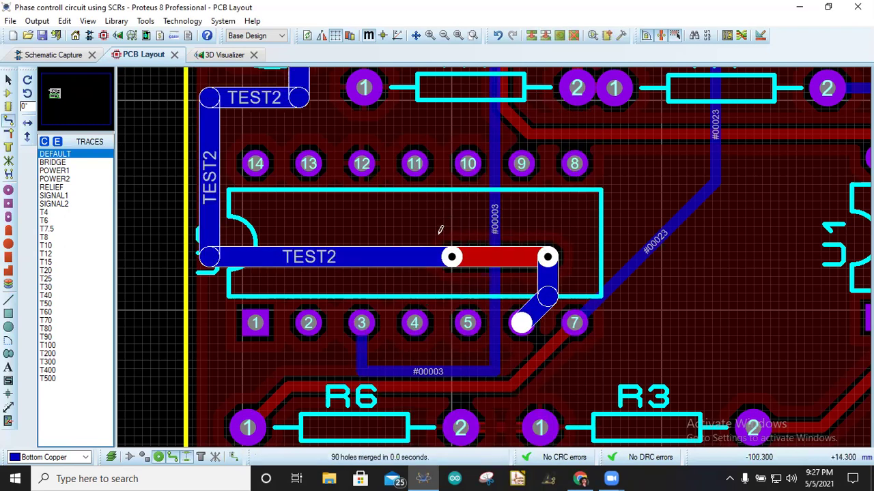
Dimension the width of the TEST2 trace where it runs beside U2's notch.
{"action": "scroll", "coordinate": [485, 248], "scroll_direction": "down", "scroll_amount": 3}
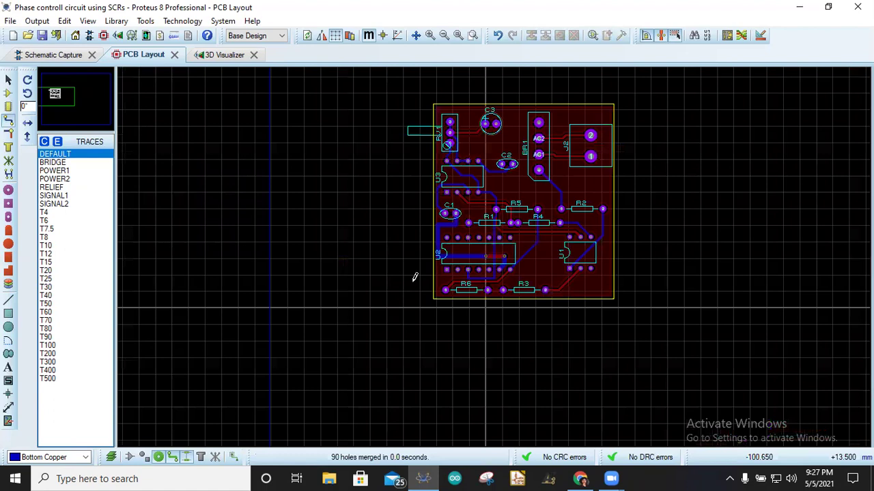
{"action": "scroll", "coordinate": [356, 309], "scroll_direction": "up", "scroll_amount": 3}
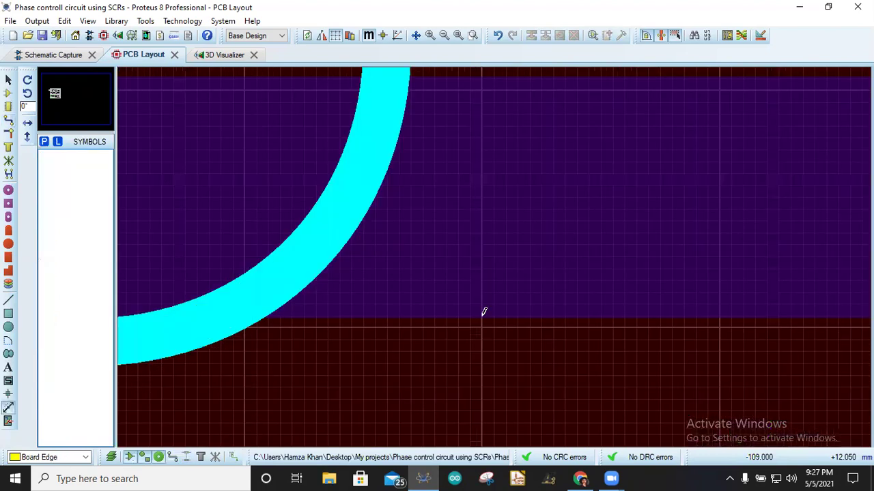
{"action": "left_click", "coordinate": [483, 312]}
{"action": "left_click", "coordinate": [486, 104]}
{"action": "scroll", "coordinate": [492, 237], "scroll_direction": "down", "scroll_amount": 3}
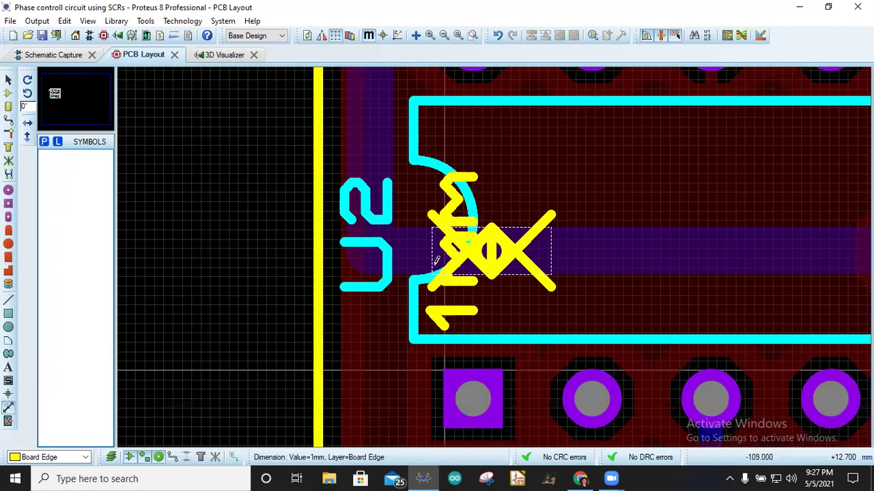
Delete the dimension across the TEST2 trace near U2's notch.
{"action": "left_click", "coordinate": [9, 80]}
{"action": "left_click", "coordinate": [367, 203]}
{"action": "left_click", "coordinate": [484, 273]}
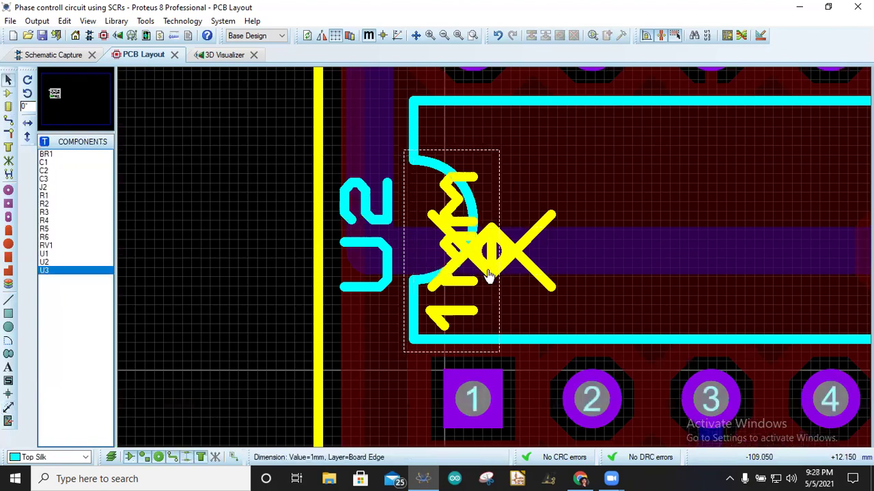
{"action": "key", "text": "Delete"}
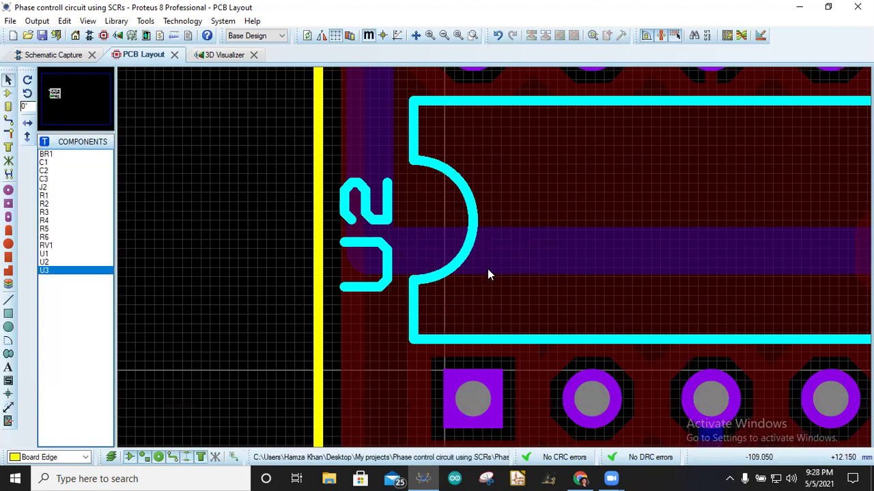
Place a DEFAULT-style THRU via in the open copper area between U3 and resistor R5.
{"action": "scroll", "coordinate": [522, 280], "scroll_direction": "down", "scroll_amount": 1}
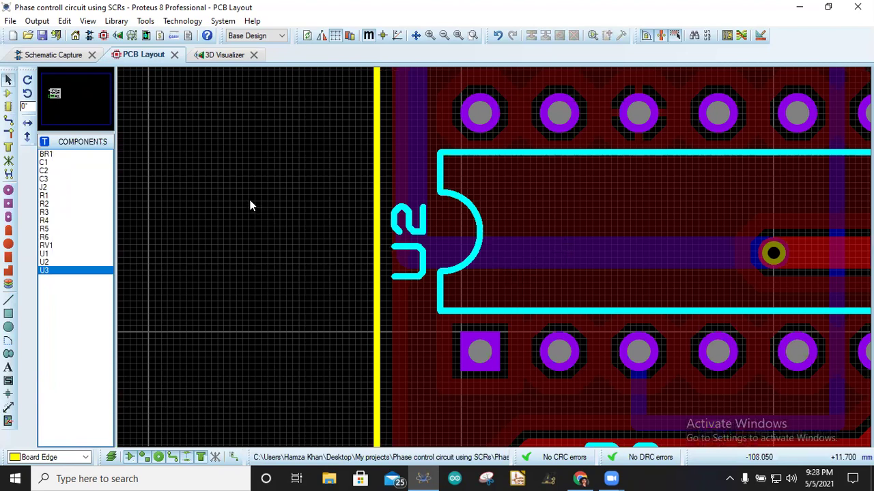
{"action": "scroll", "coordinate": [465, 299], "scroll_direction": "up", "scroll_amount": 1}
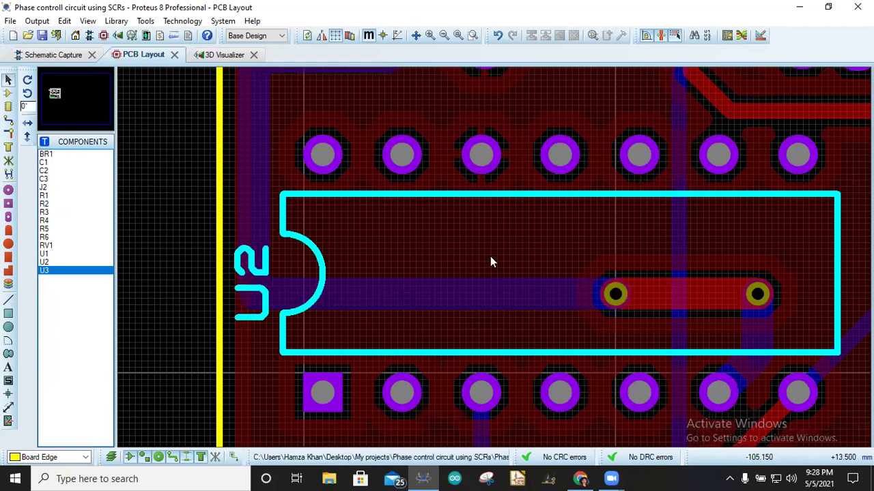
{"action": "scroll", "coordinate": [496, 262], "scroll_direction": "down", "scroll_amount": 1}
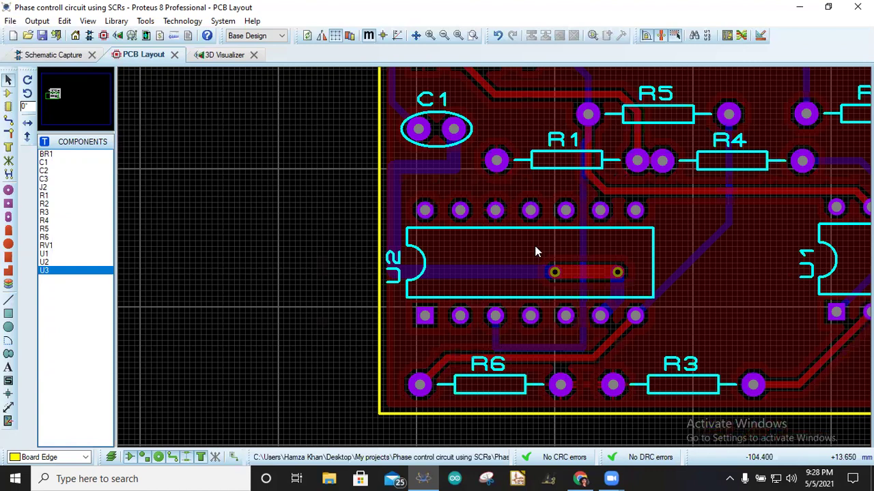
{"action": "scroll", "coordinate": [497, 262], "scroll_direction": "down", "scroll_amount": 1}
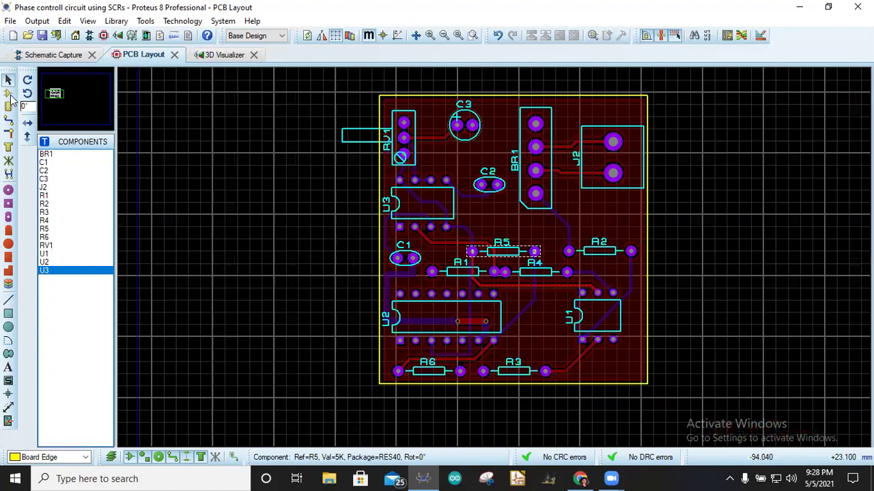
{"action": "scroll", "coordinate": [10, 99], "scroll_direction": "up", "scroll_amount": 3}
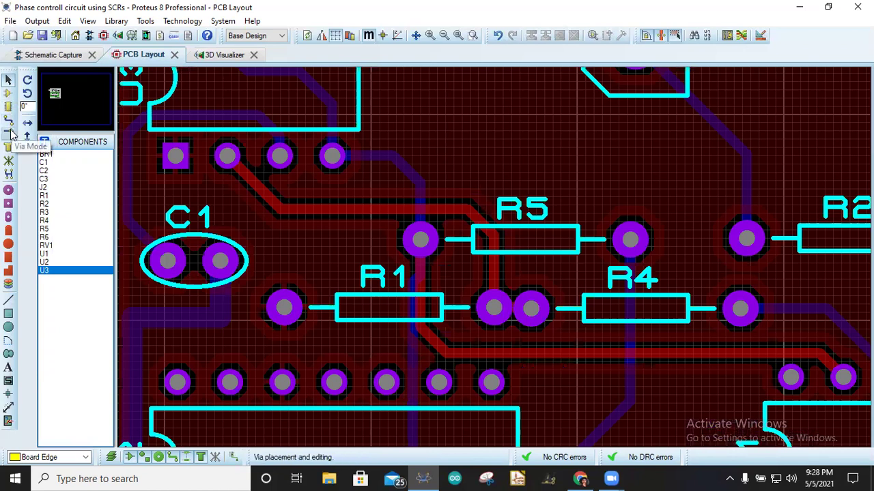
{"action": "left_click", "coordinate": [10, 133]}
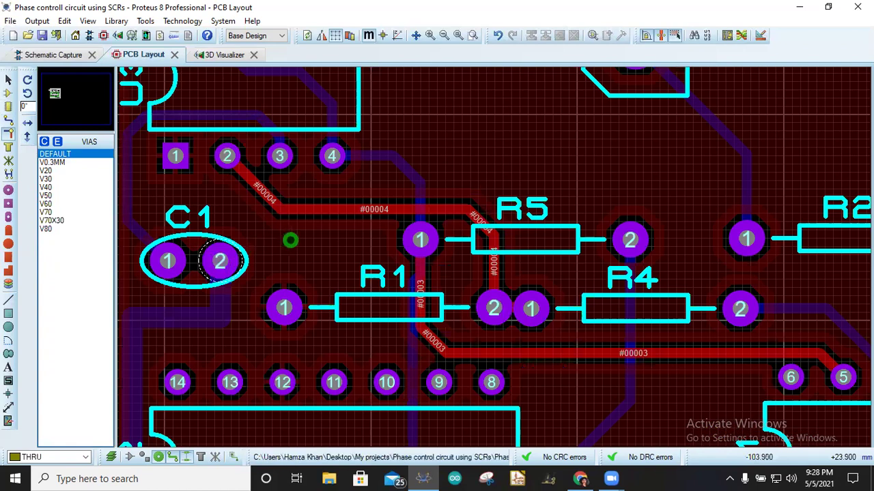
{"action": "left_click", "coordinate": [454, 135]}
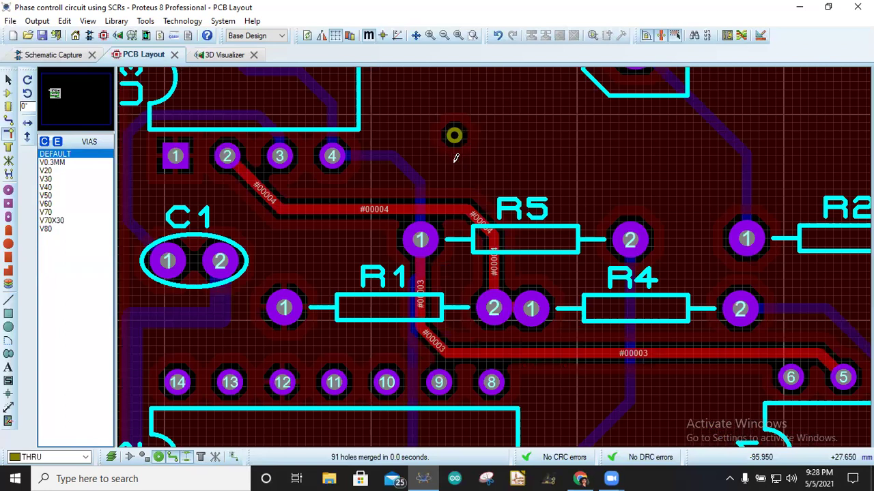
Delete the unconnected via between U3 and R5.
{"action": "scroll", "coordinate": [491, 249], "scroll_direction": "down", "scroll_amount": 1}
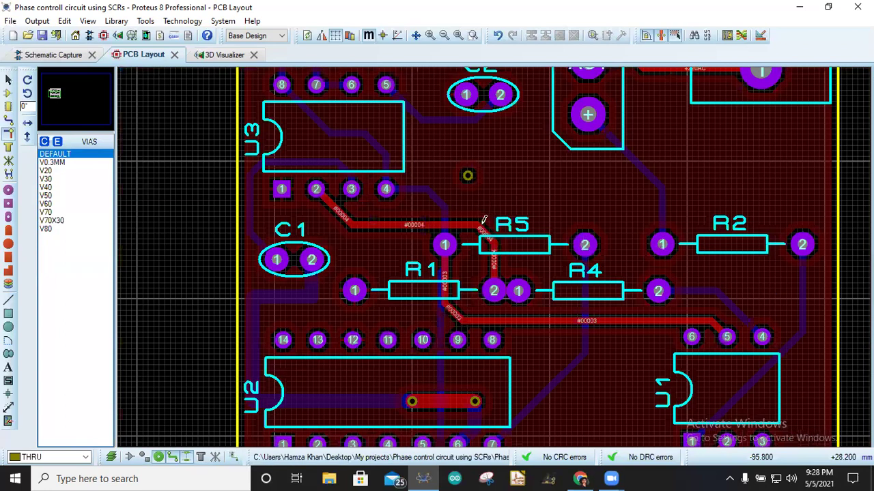
{"action": "scroll", "coordinate": [484, 220], "scroll_direction": "up", "scroll_amount": 2}
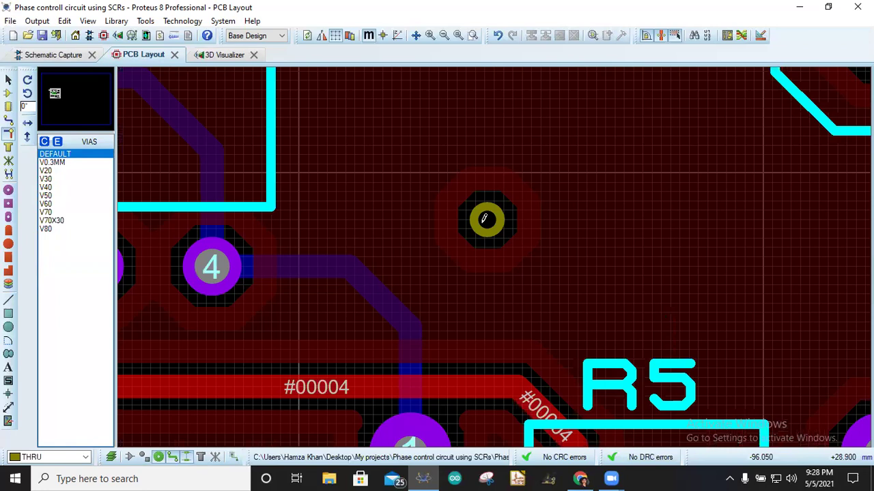
{"action": "scroll", "coordinate": [483, 220], "scroll_direction": "down", "scroll_amount": 1}
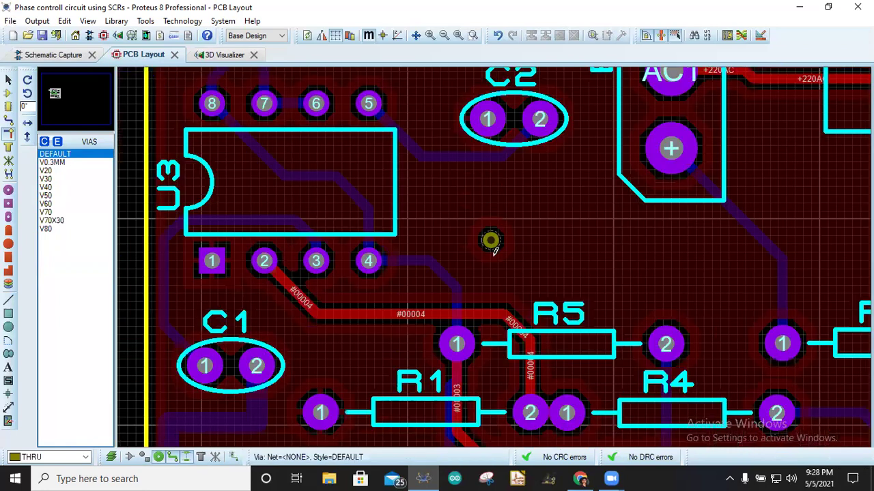
{"action": "scroll", "coordinate": [485, 250], "scroll_direction": "up", "scroll_amount": 3}
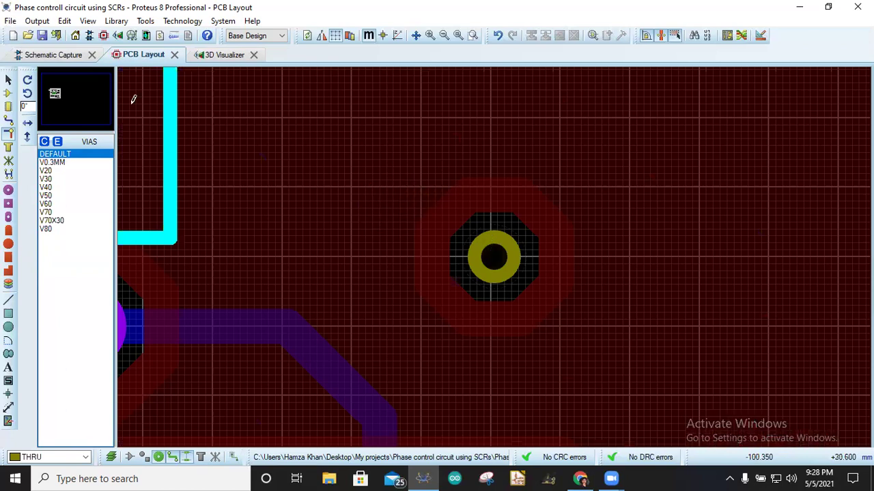
{"action": "left_click", "coordinate": [8, 80]}
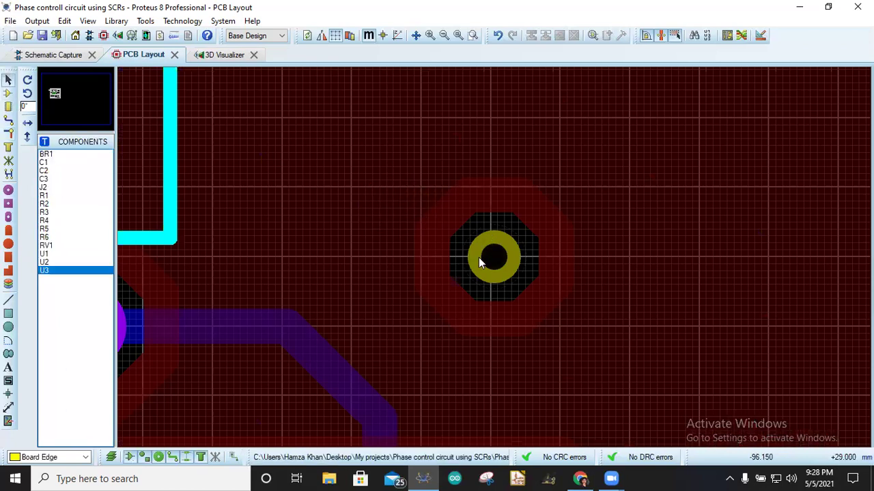
{"action": "left_click_drag", "start_coordinate": [403, 198], "coordinate": [537, 311]}
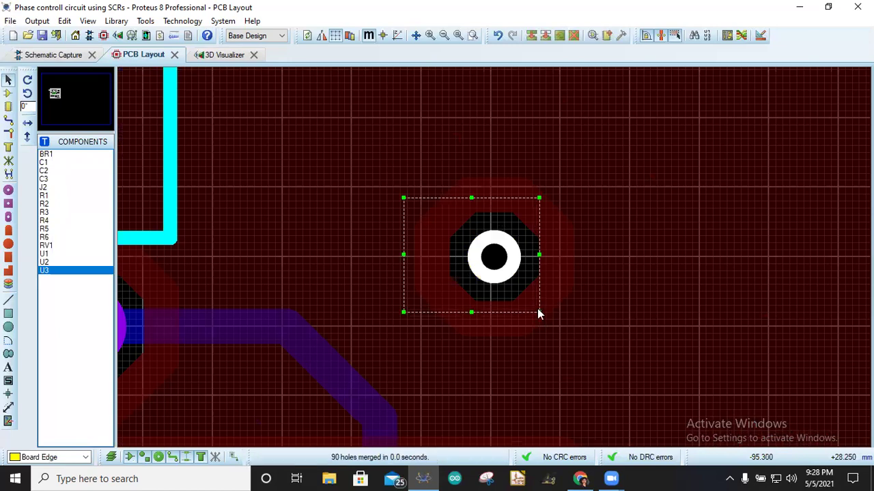
{"action": "key", "text": "Delete"}
Examine the TEST2 route inside U2, where its Top Copper section between two vias crosses the #00003 trace.
{"action": "scroll", "coordinate": [544, 311], "scroll_direction": "down", "scroll_amount": 2}
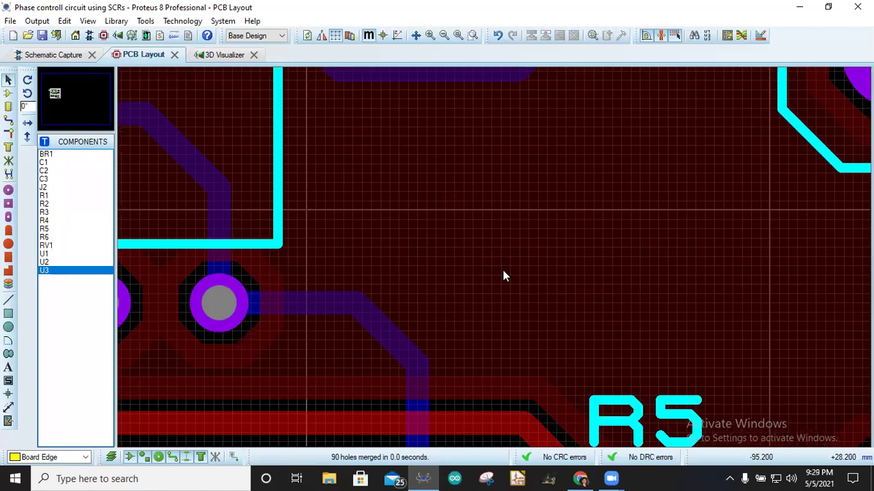
{"action": "scroll", "coordinate": [503, 273], "scroll_direction": "down", "scroll_amount": 1}
{"action": "scroll", "coordinate": [514, 283], "scroll_direction": "down", "scroll_amount": 2}
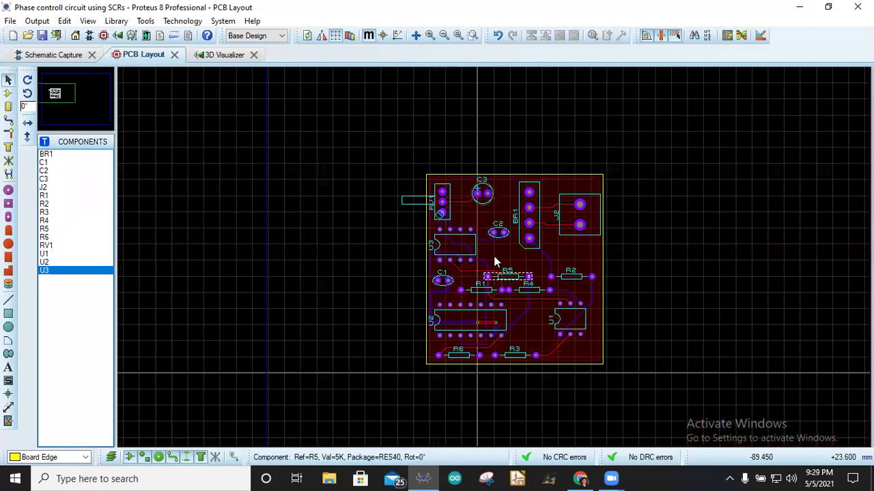
{"action": "scroll", "coordinate": [495, 262], "scroll_direction": "up", "scroll_amount": 2}
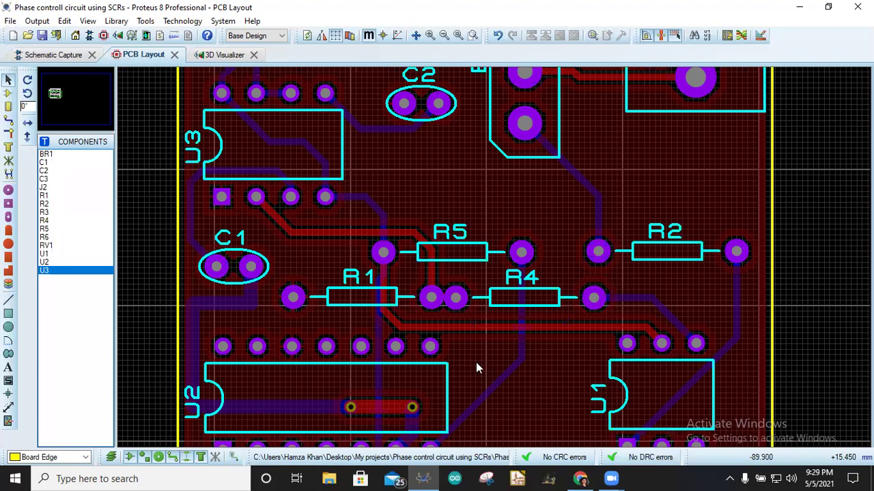
{"action": "scroll", "coordinate": [476, 363], "scroll_direction": "down", "scroll_amount": 1}
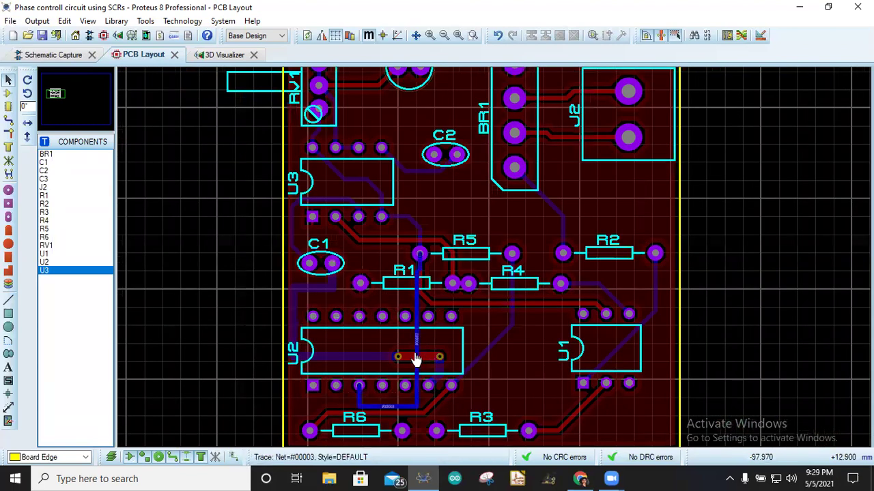
{"action": "scroll", "coordinate": [414, 357], "scroll_direction": "up", "scroll_amount": 1}
{"action": "scroll", "coordinate": [338, 276], "scroll_direction": "up", "scroll_amount": 5}
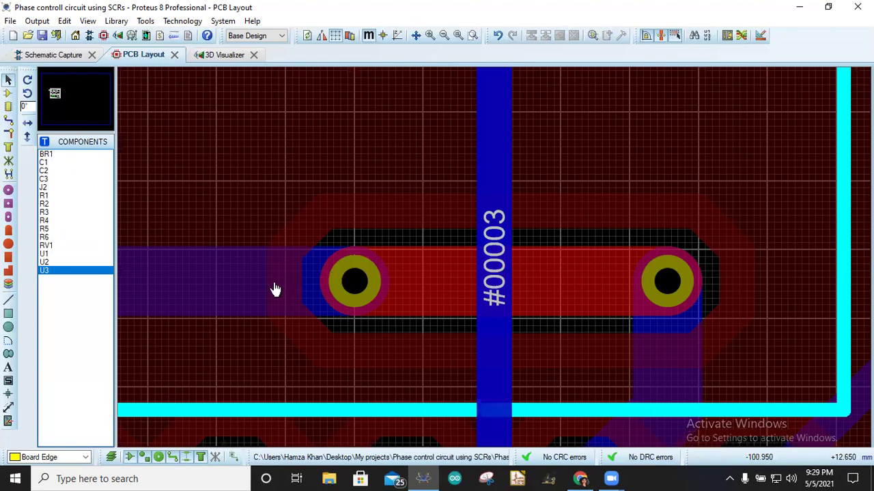
{"action": "left_click", "coordinate": [271, 288]}
{"action": "left_click", "coordinate": [362, 291]}
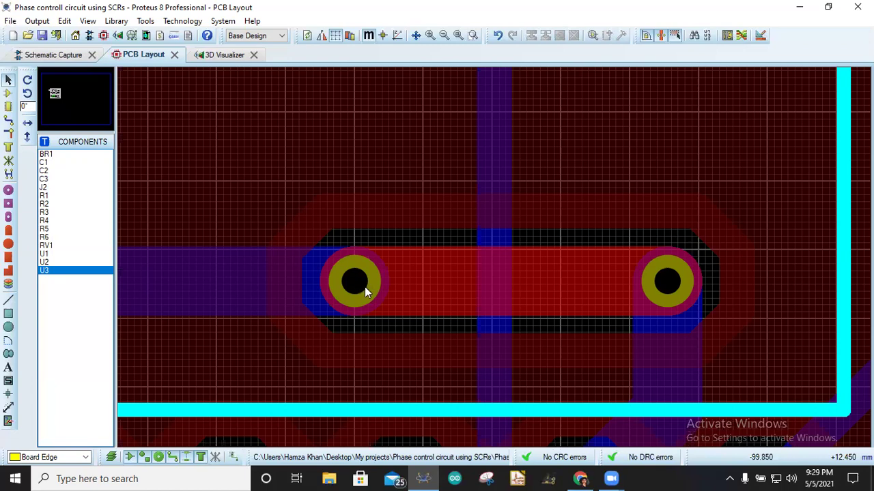
{"action": "left_click", "coordinate": [566, 290]}
{"action": "left_click", "coordinate": [544, 287]}
{"action": "scroll", "coordinate": [680, 274], "scroll_direction": "down", "scroll_amount": 1}
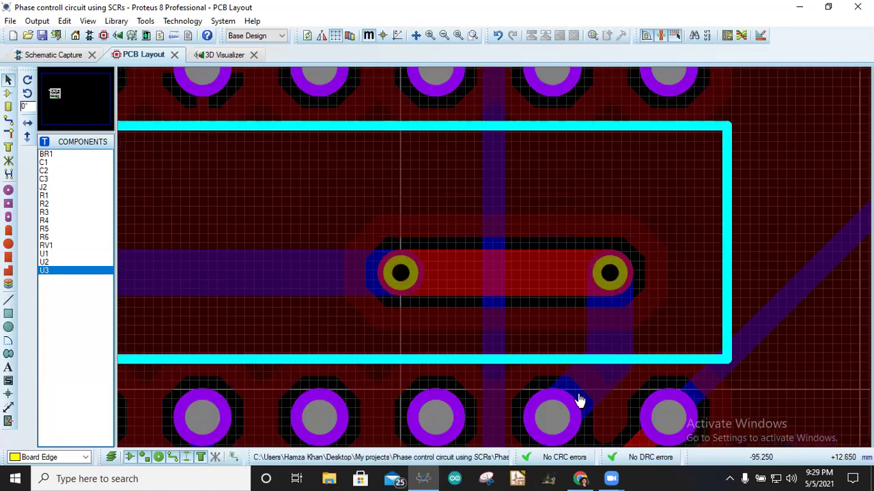
Examine the vias carrying TEST2 between copper layers near U2's pin 6, and check the circuit in the schematic.
{"action": "left_click", "coordinate": [585, 374]}
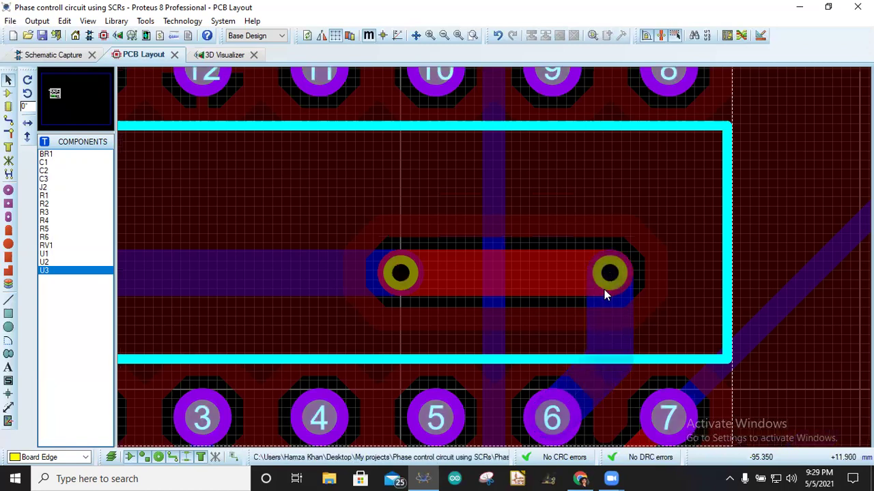
{"action": "left_click", "coordinate": [607, 275]}
{"action": "left_click", "coordinate": [612, 273]}
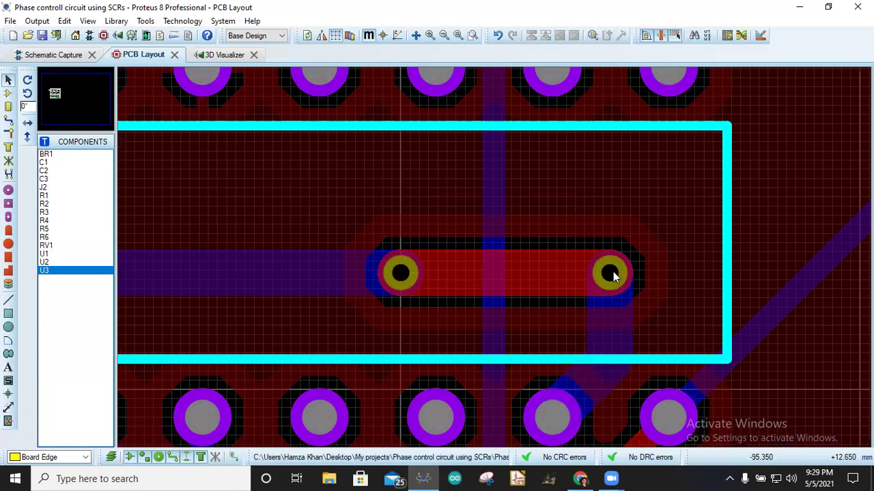
{"action": "scroll", "coordinate": [534, 272], "scroll_direction": "down", "scroll_amount": 1}
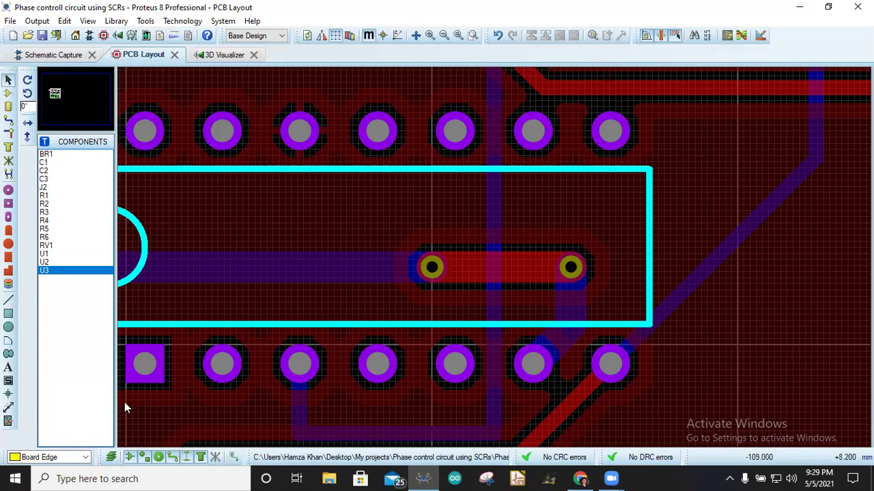
{"action": "left_click", "coordinate": [84, 457]}
{"action": "left_click", "coordinate": [83, 457]}
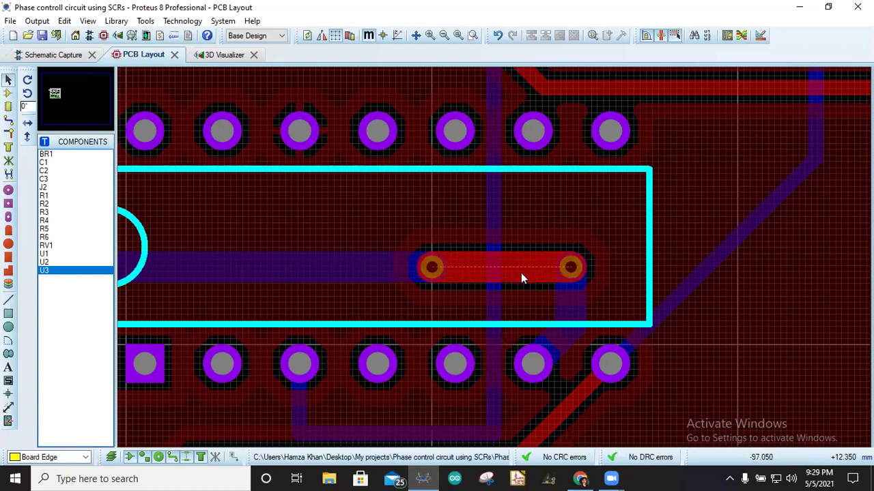
{"action": "scroll", "coordinate": [521, 273], "scroll_direction": "down", "scroll_amount": 2}
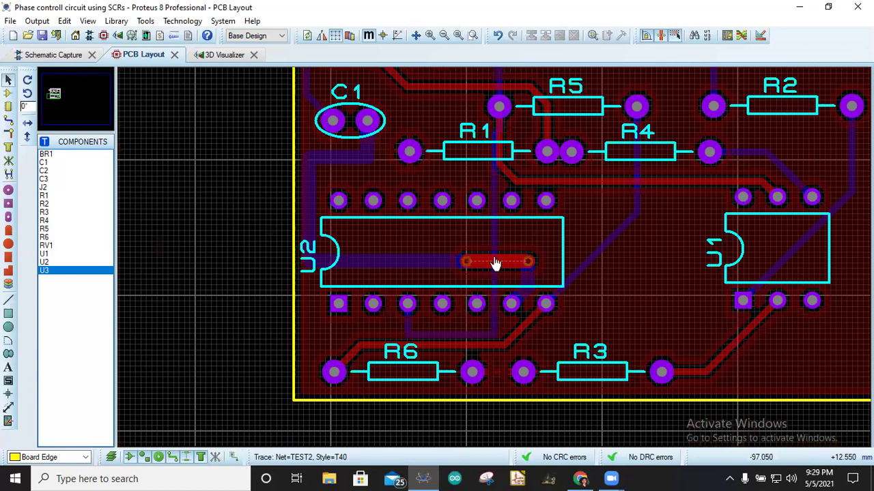
{"action": "scroll", "coordinate": [490, 307], "scroll_direction": "up", "scroll_amount": 2}
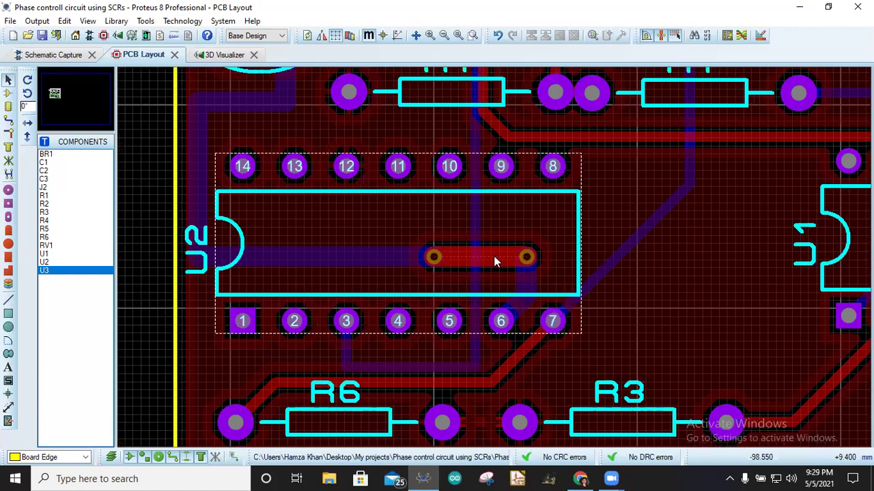
{"action": "scroll", "coordinate": [462, 251], "scroll_direction": "right", "scroll_amount": 3}
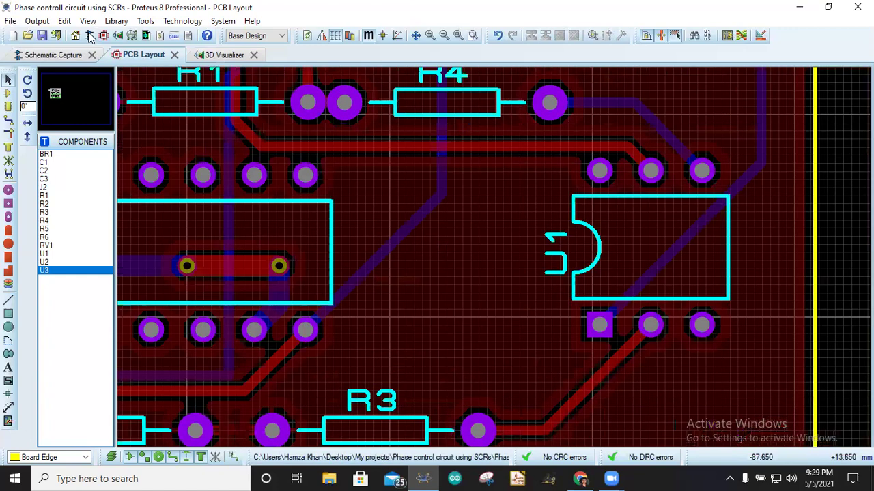
{"action": "left_click", "coordinate": [54, 54]}
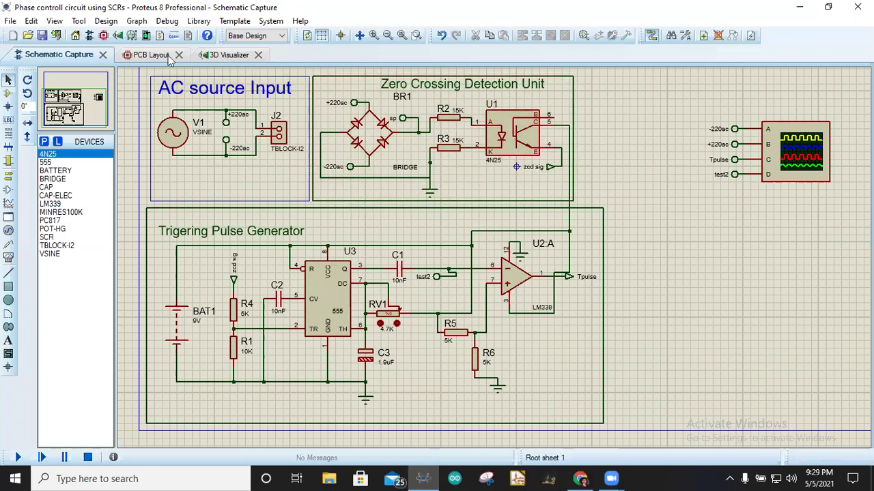
{"action": "left_click", "coordinate": [145, 55]}
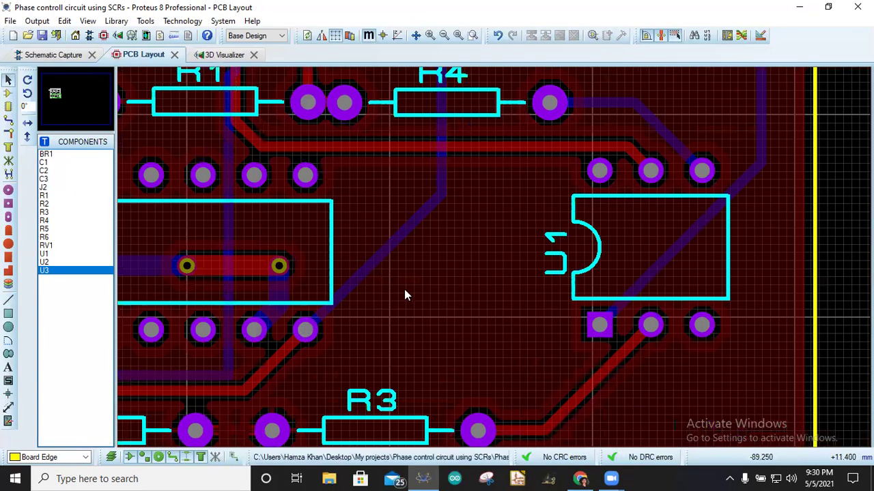
Rotate resistor R6 by 180 degrees and delete the #00023 trace running to it from U2's pin 7.
{"action": "scroll", "coordinate": [456, 274], "scroll_direction": "down", "scroll_amount": 1}
{"action": "middle_click", "coordinate": [460, 251]}
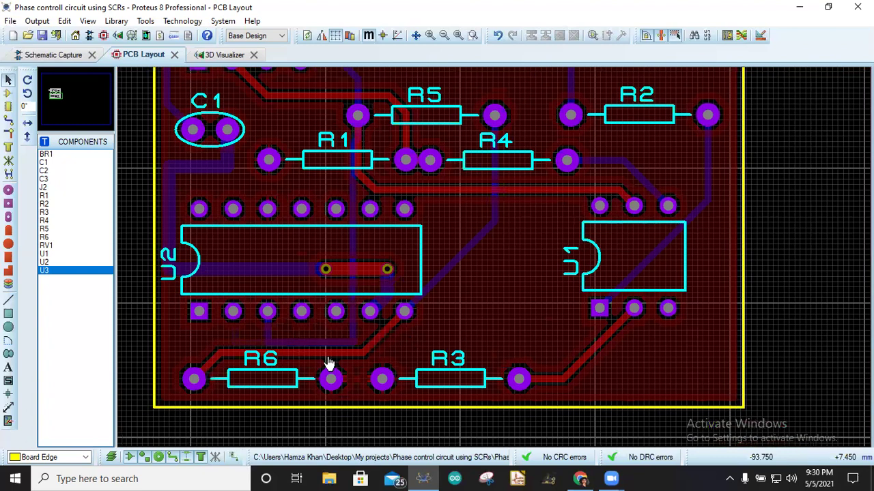
{"action": "right_click", "coordinate": [295, 391]}
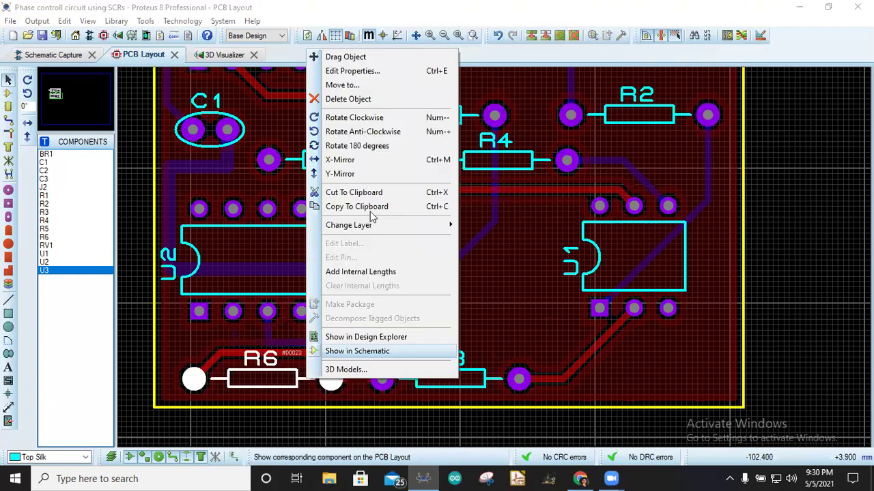
{"action": "left_click", "coordinate": [364, 147]}
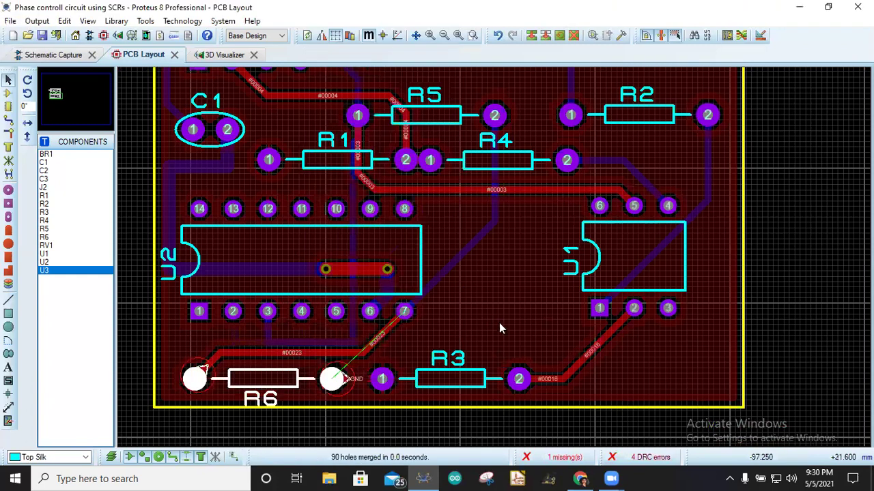
{"action": "left_click", "coordinate": [470, 361]}
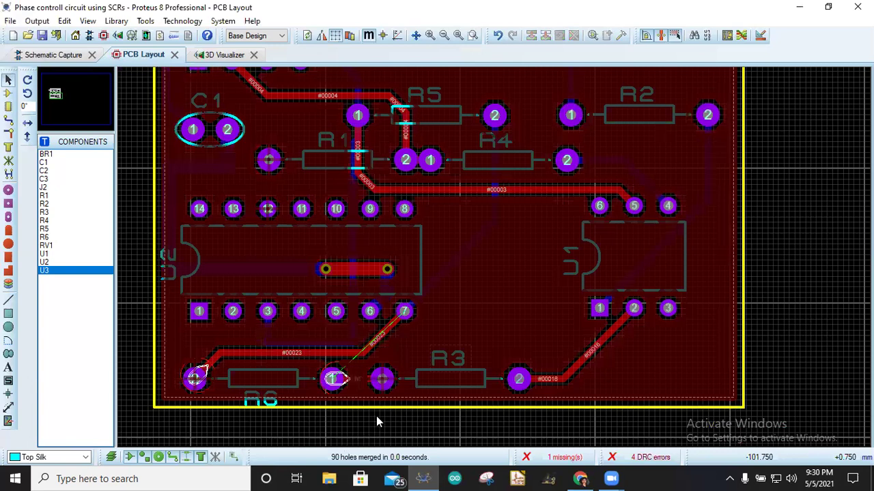
{"action": "left_click", "coordinate": [337, 355]}
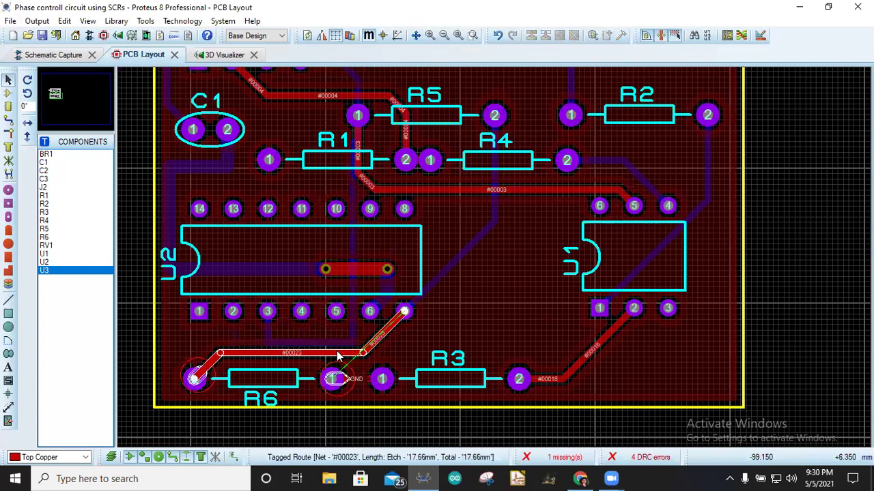
{"action": "key", "text": "Delete"}
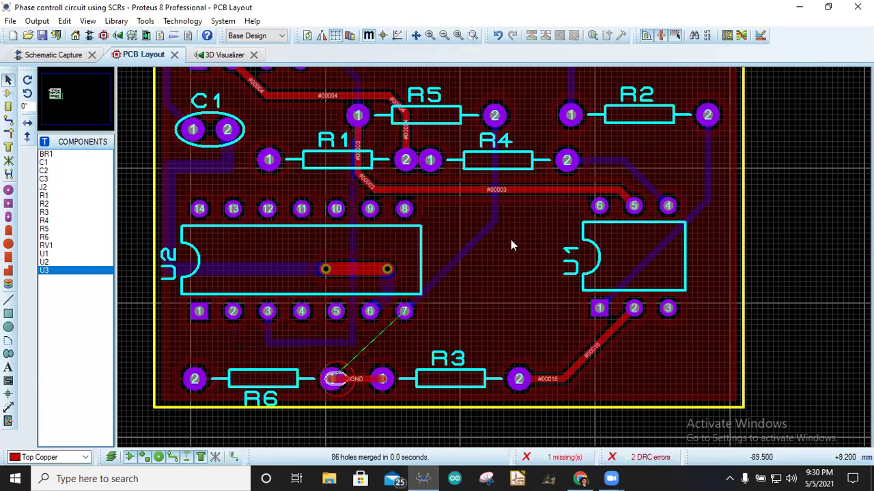
Place a DEFAULT-style THRU via in the open copper area between RV1, C3 and C2, just above U3's pin row.
{"action": "scroll", "coordinate": [496, 253], "scroll_direction": "down", "scroll_amount": 2}
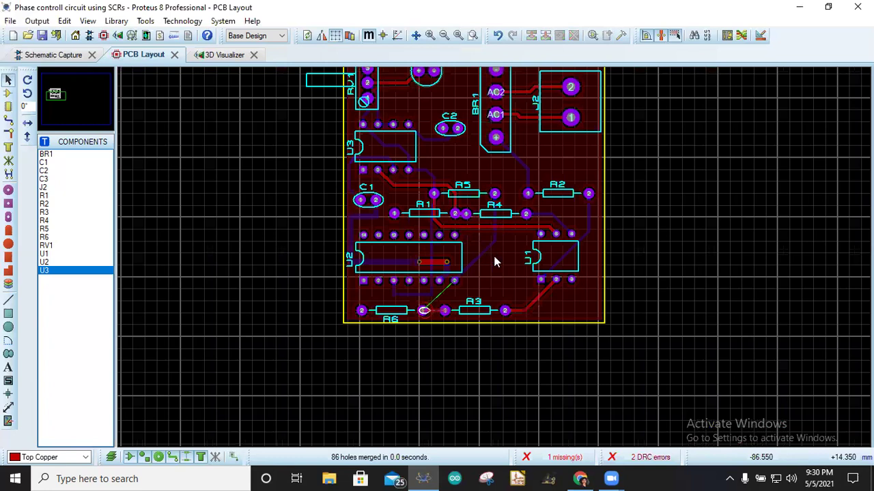
{"action": "scroll", "coordinate": [488, 259], "scroll_direction": "up", "scroll_amount": 2}
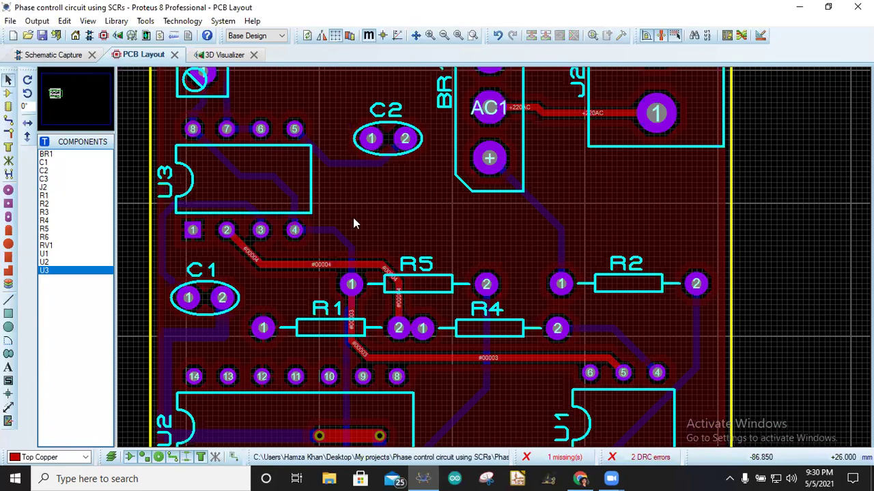
{"action": "left_click", "coordinate": [8, 134]}
{"action": "key", "text": "v"}
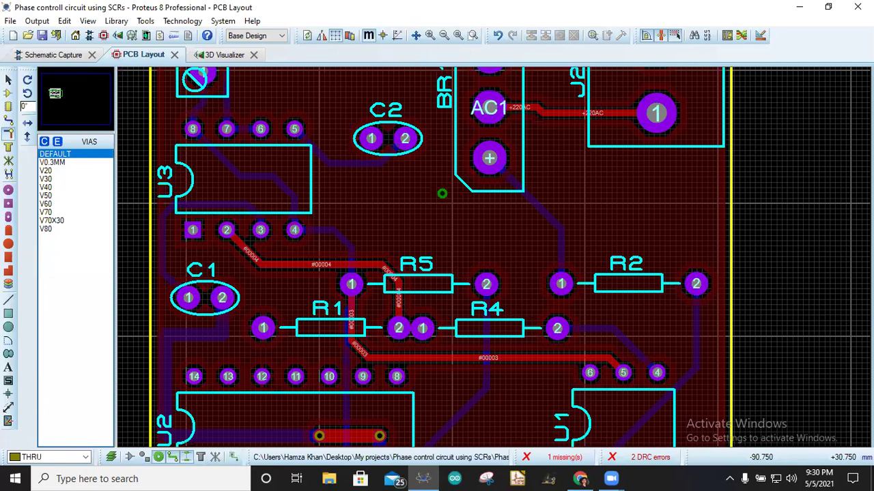
{"action": "right_click", "coordinate": [303, 178]}
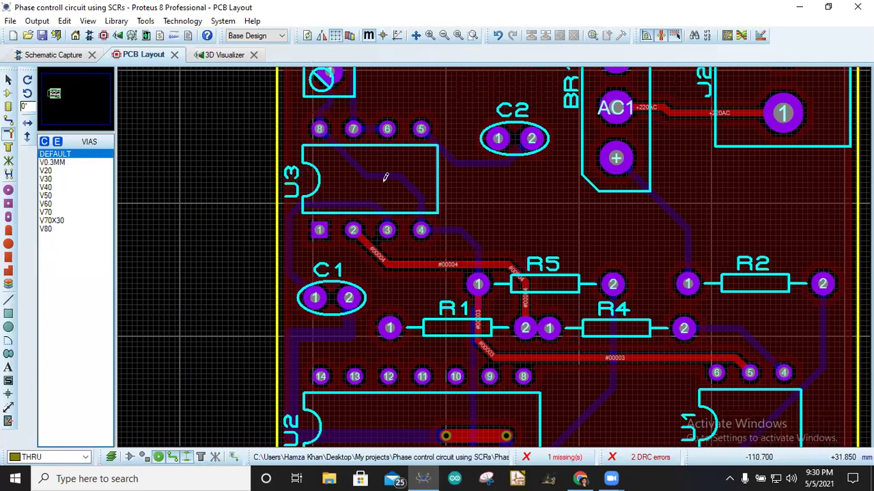
{"action": "scroll", "coordinate": [509, 246], "scroll_direction": "down", "scroll_amount": 3}
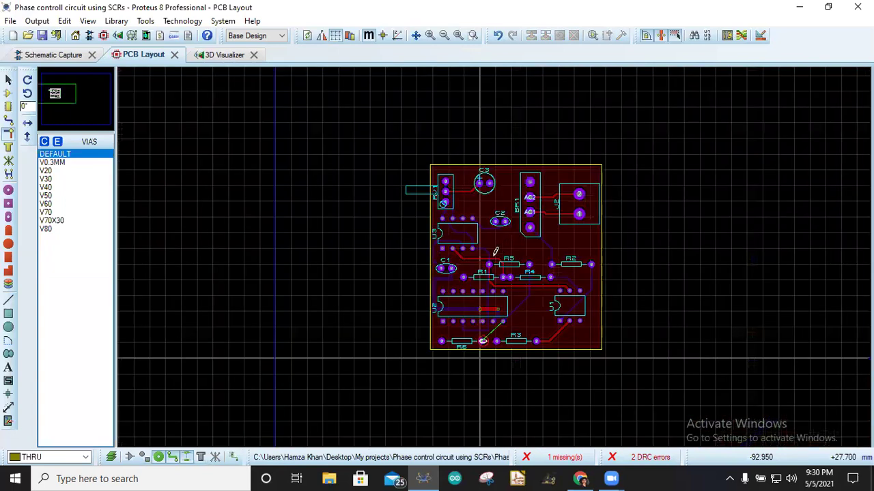
{"action": "scroll", "coordinate": [495, 252], "scroll_direction": "up", "scroll_amount": 3}
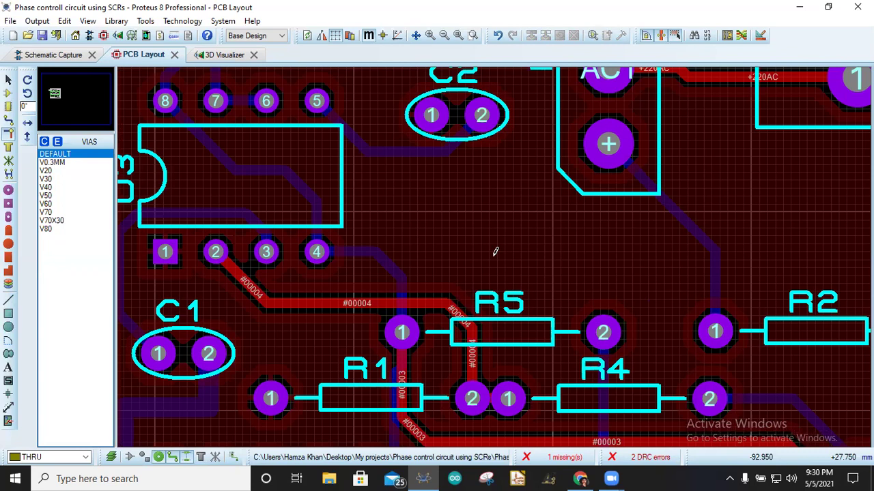
{"action": "scroll", "coordinate": [505, 243], "scroll_direction": "down", "scroll_amount": 2}
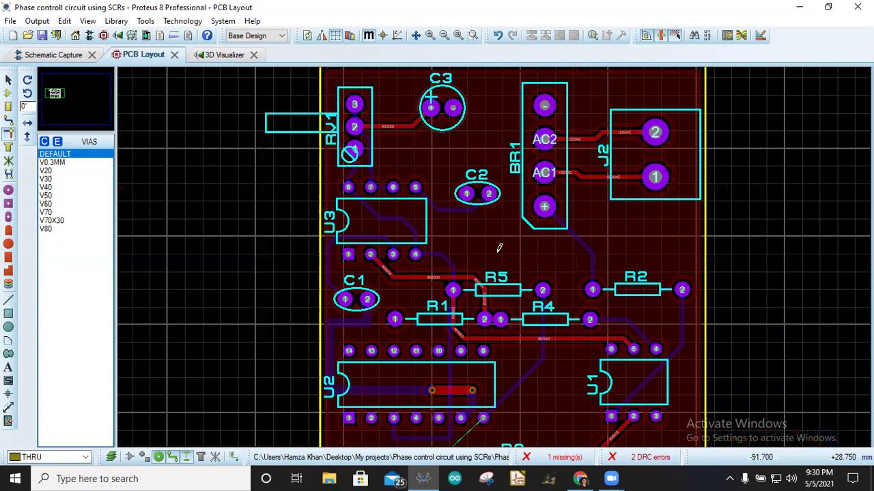
{"action": "scroll", "coordinate": [499, 248], "scroll_direction": "down", "scroll_amount": 2}
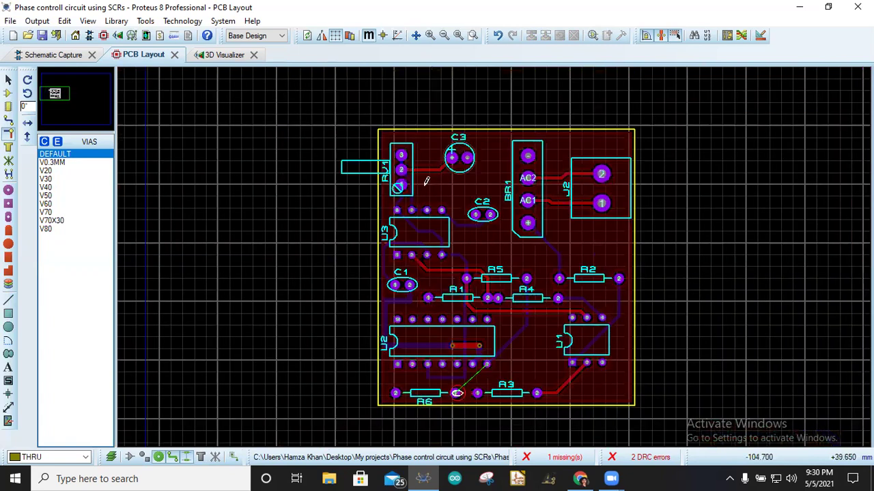
{"action": "scroll", "coordinate": [459, 174], "scroll_direction": "up", "scroll_amount": 2}
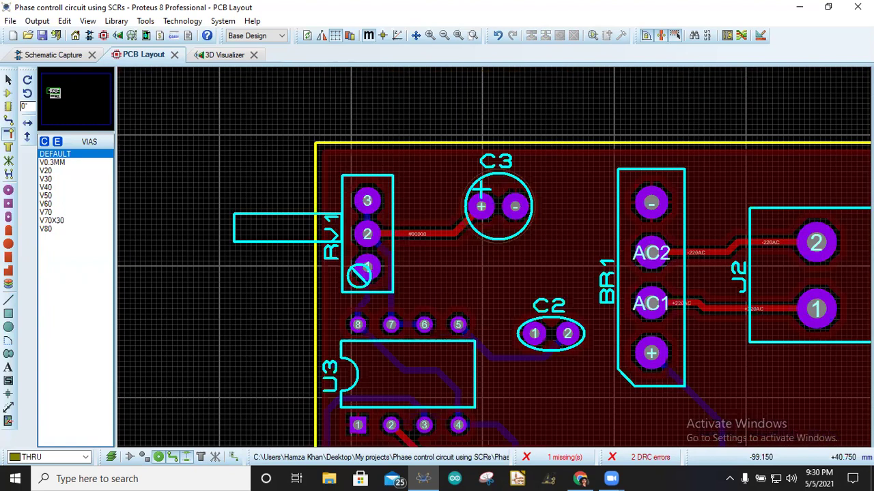
{"action": "scroll", "coordinate": [494, 257], "scroll_direction": "up", "scroll_amount": 2}
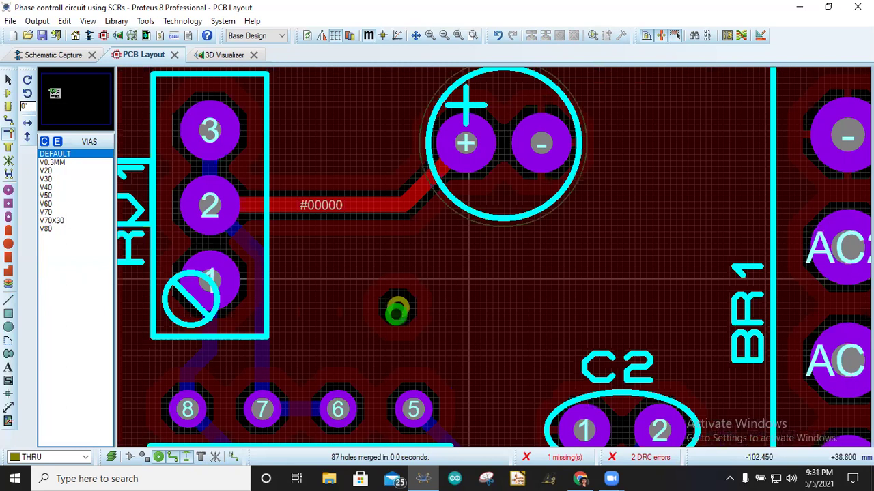
{"action": "scroll", "coordinate": [395, 311], "scroll_direction": "up", "scroll_amount": 2}
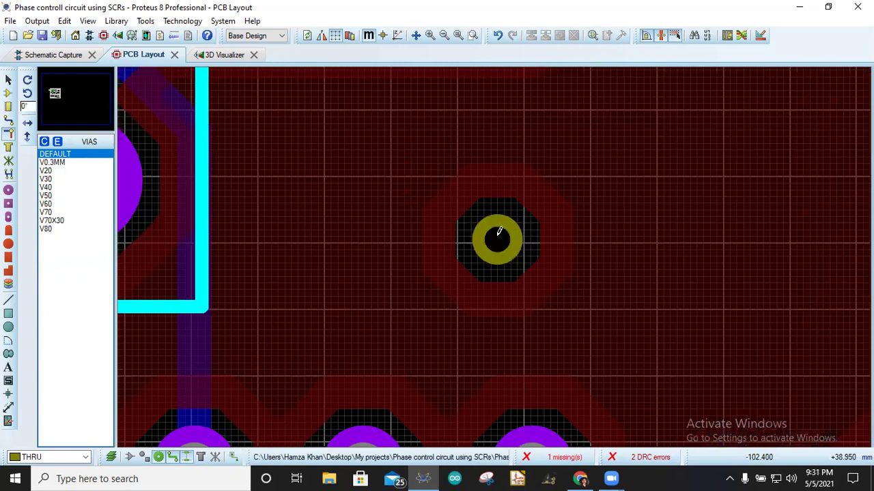
Route a DEFAULT-style GND trace on Bottom Copper from C3's negative pad to the via between RV1 and C2.
{"action": "scroll", "coordinate": [490, 211], "scroll_direction": "down", "scroll_amount": 2}
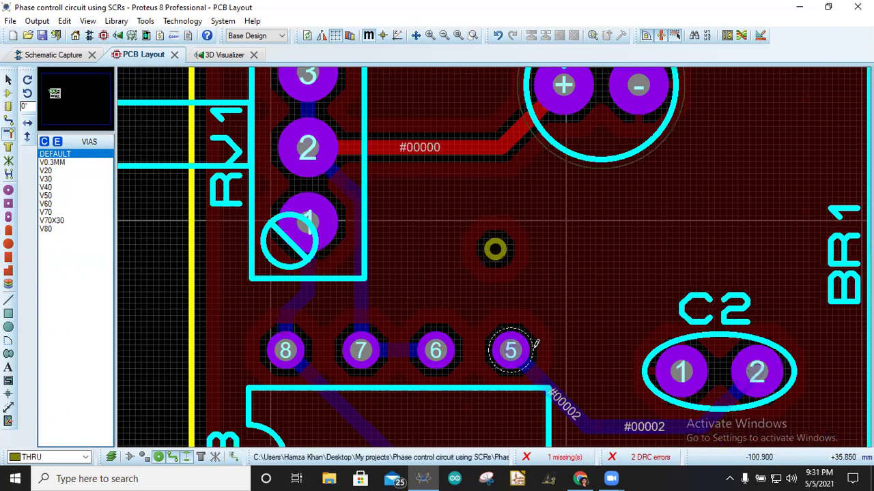
{"action": "scroll", "coordinate": [509, 248], "scroll_direction": "down", "scroll_amount": 1}
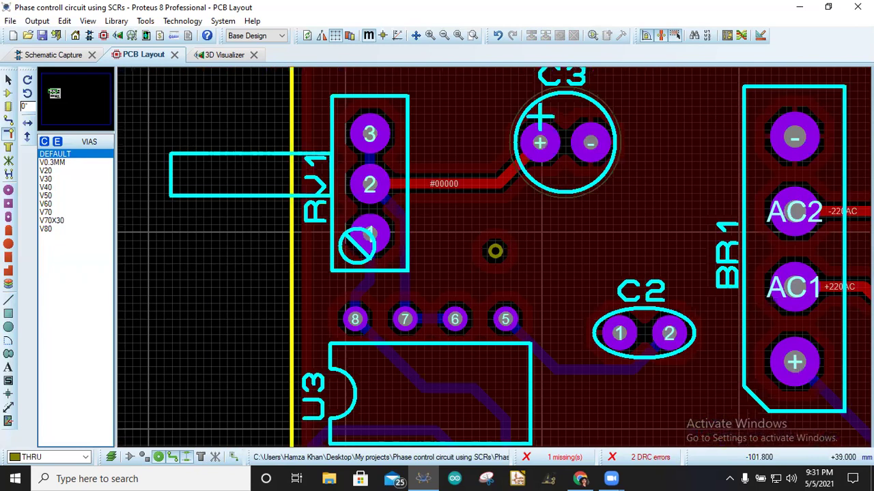
{"action": "left_click", "coordinate": [9, 120]}
{"action": "left_click", "coordinate": [591, 145]}
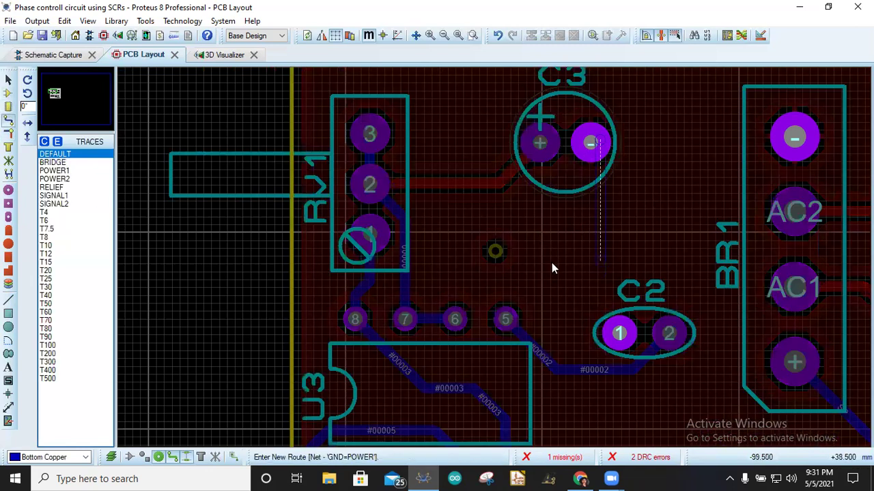
{"action": "left_click", "coordinate": [495, 252]}
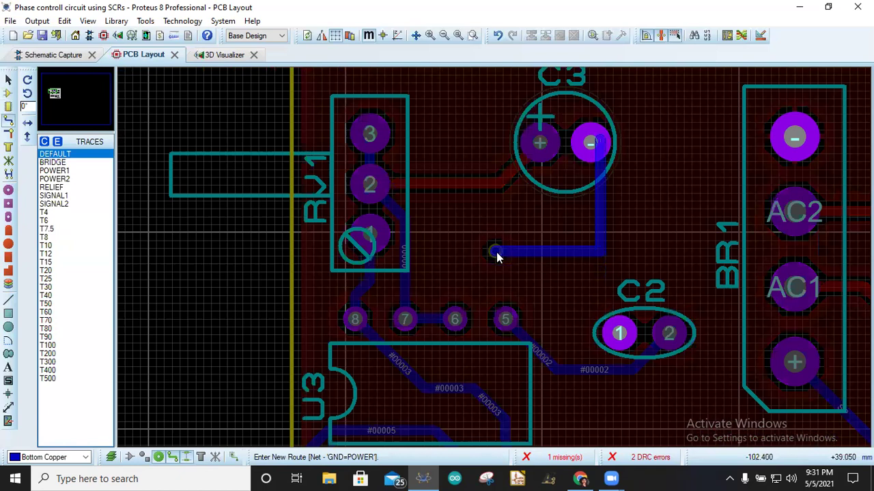
{"action": "double_click", "coordinate": [499, 254]}
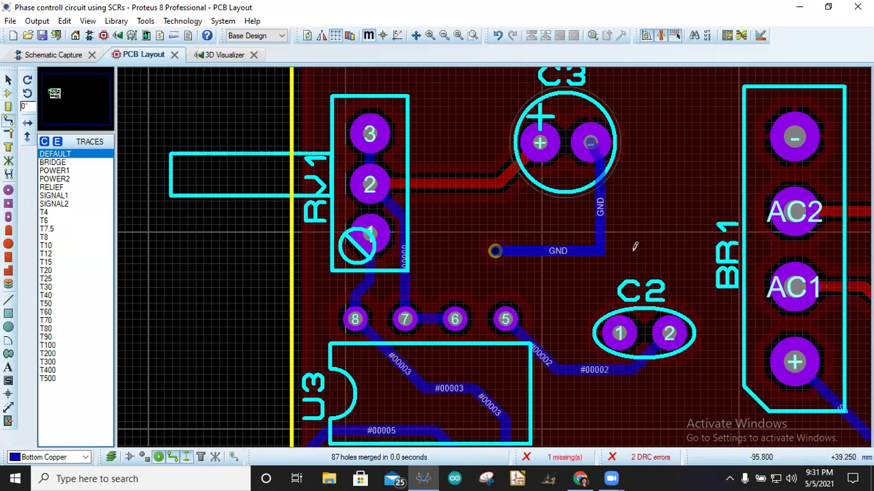
Examine the junction where the Bottom Copper GND trace from C3 meets the via beside RV1.
{"action": "scroll", "coordinate": [497, 252], "scroll_direction": "down", "scroll_amount": 2}
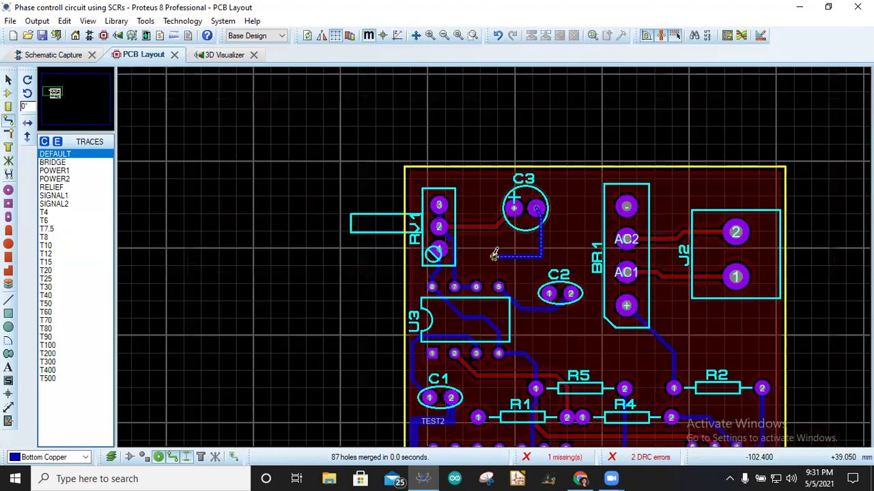
{"action": "scroll", "coordinate": [494, 257], "scroll_direction": "up", "scroll_amount": 5}
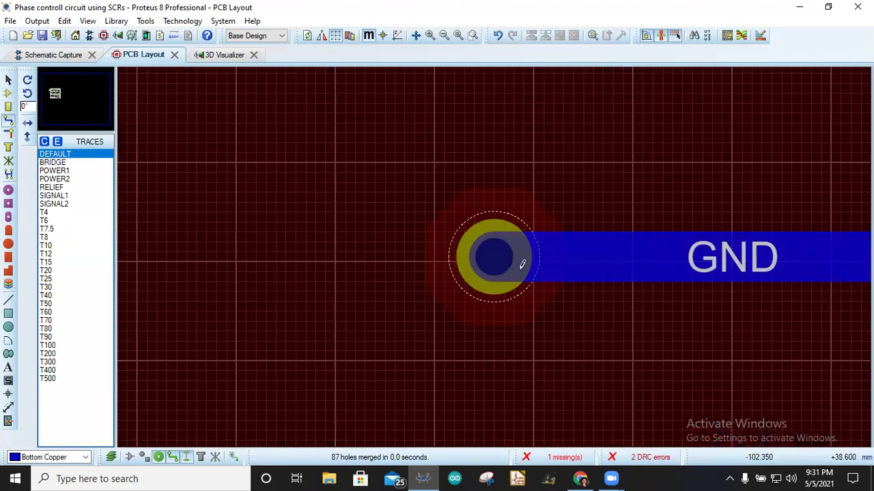
{"action": "scroll", "coordinate": [495, 253], "scroll_direction": "down", "scroll_amount": 2}
{"action": "scroll", "coordinate": [364, 322], "scroll_direction": "up", "scroll_amount": 3}
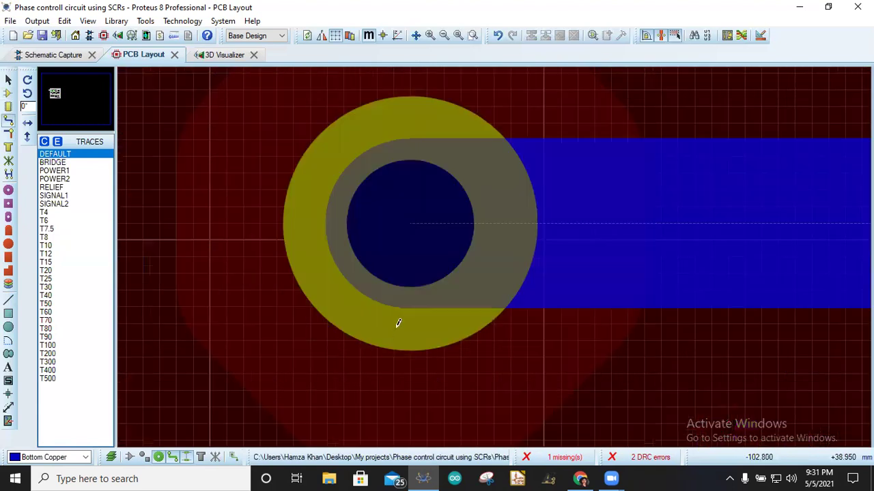
{"action": "scroll", "coordinate": [477, 262], "scroll_direction": "down", "scroll_amount": 1}
{"action": "scroll", "coordinate": [477, 249], "scroll_direction": "down", "scroll_amount": 2}
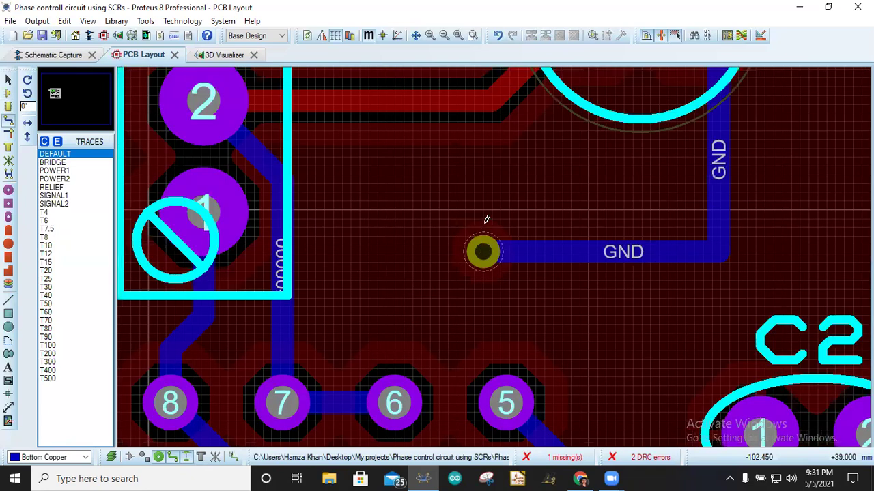
Delete the GND=POWER power plane zone from the Top Copper layer.
{"action": "scroll", "coordinate": [495, 253], "scroll_direction": "down", "scroll_amount": 3}
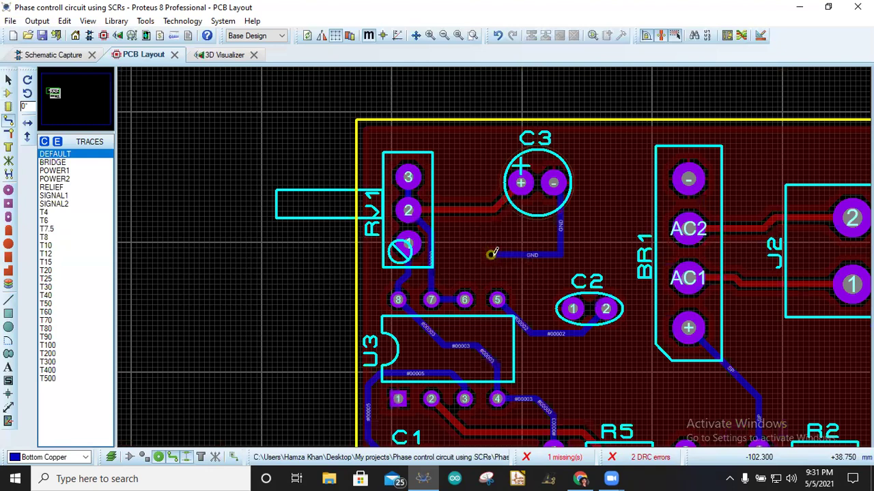
{"action": "scroll", "coordinate": [443, 242], "scroll_direction": "up", "scroll_amount": 2}
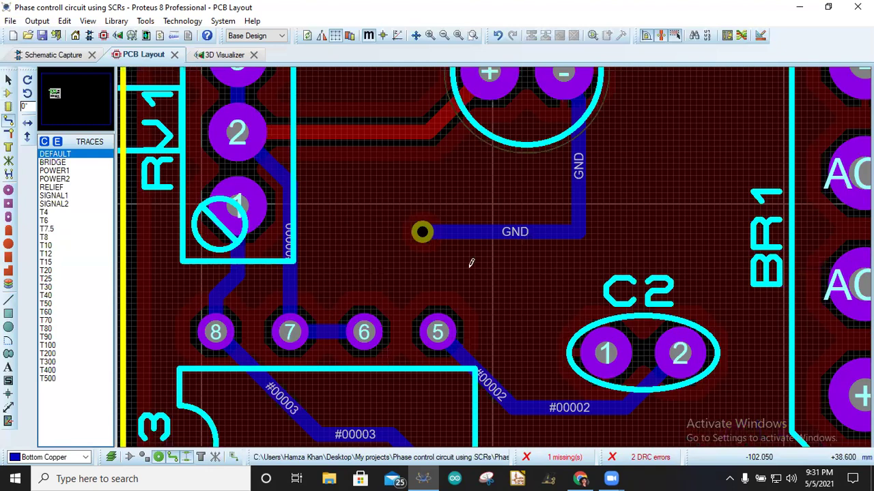
{"action": "scroll", "coordinate": [470, 264], "scroll_direction": "down", "scroll_amount": 3}
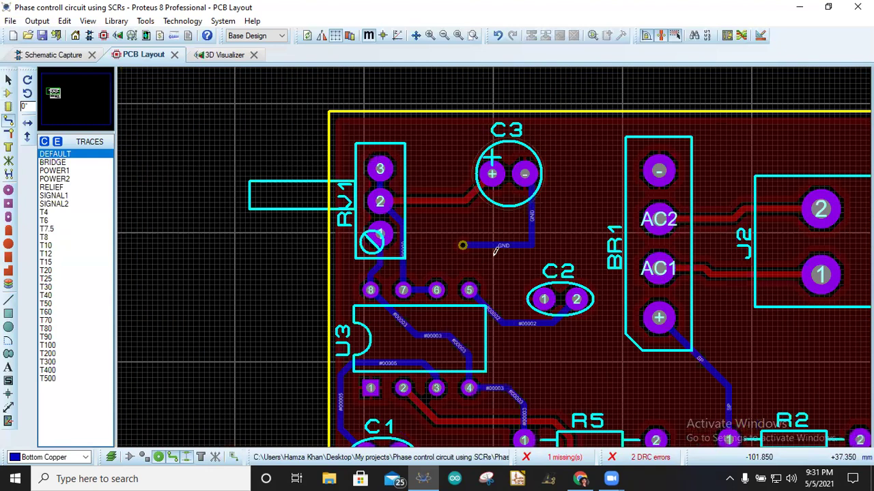
{"action": "scroll", "coordinate": [527, 263], "scroll_direction": "down", "scroll_amount": 1}
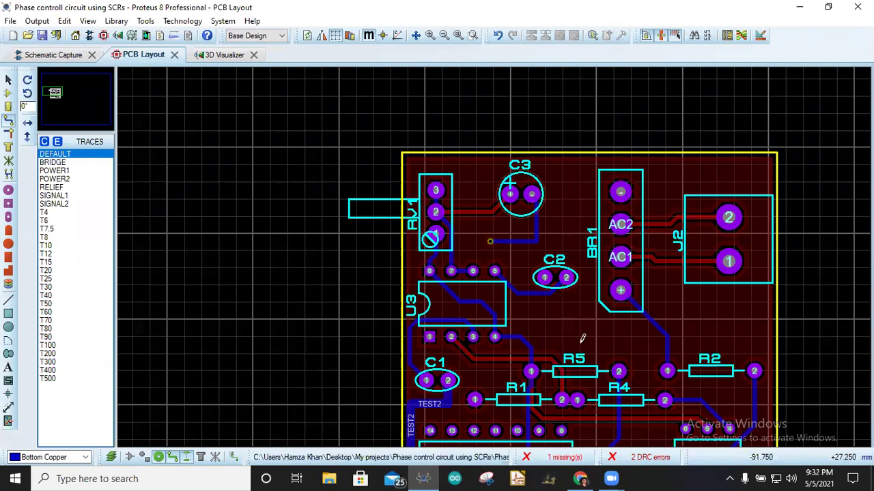
{"action": "left_click", "coordinate": [8, 81]}
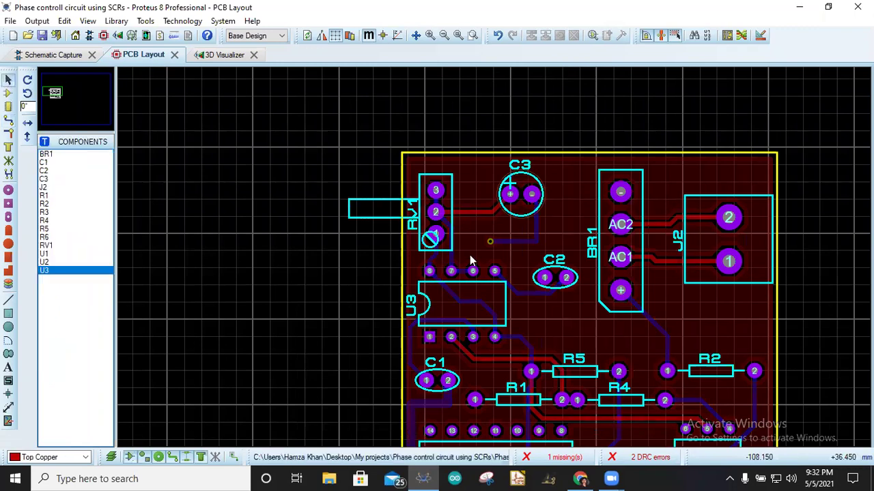
{"action": "left_click_drag", "start_coordinate": [471, 235], "coordinate": [512, 277]}
{"action": "key", "text": "Delete"}
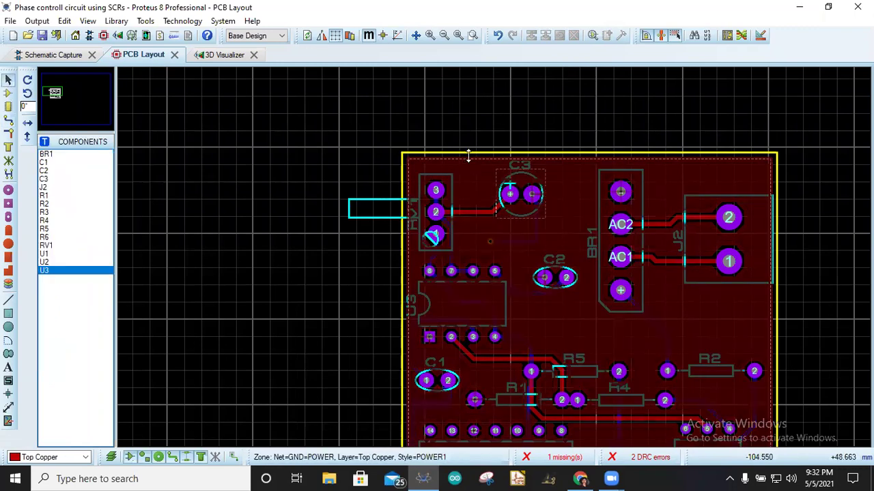
{"action": "left_click", "coordinate": [468, 157]}
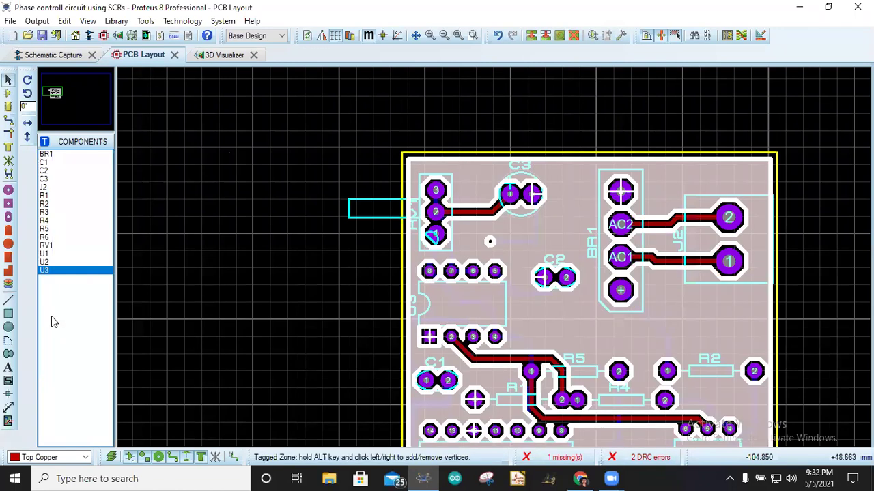
{"action": "key", "text": "Delete"}
{"action": "left_click", "coordinate": [9, 314]}
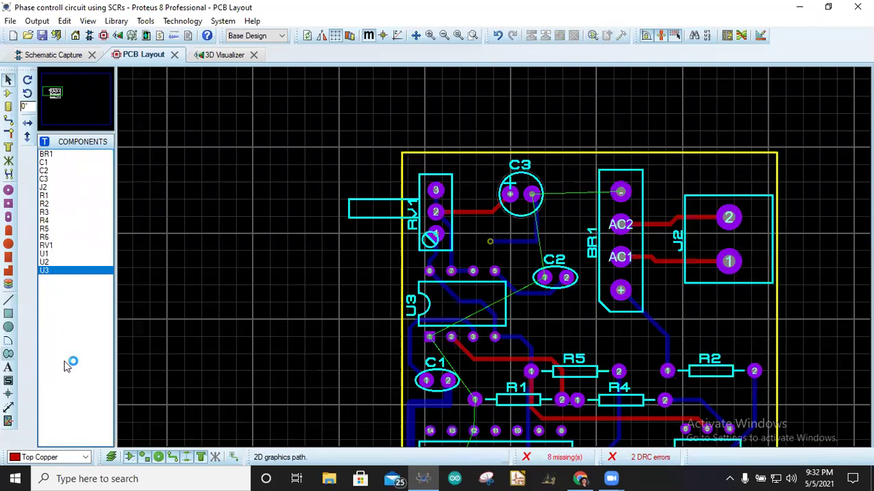
{"action": "left_click", "coordinate": [88, 457]}
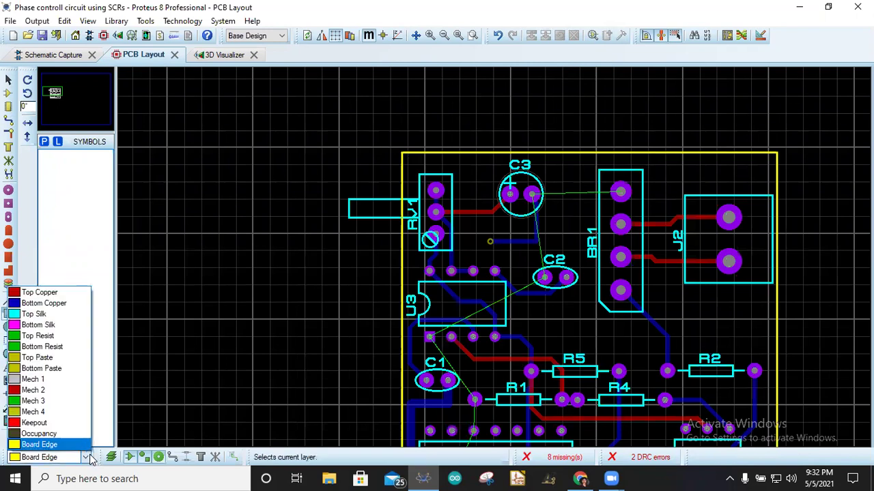
{"action": "left_click", "coordinate": [198, 462]}
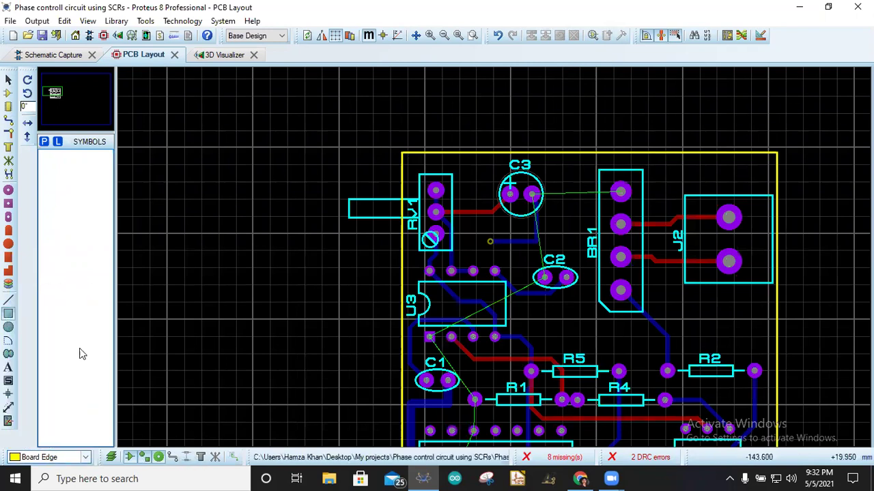
{"action": "left_click", "coordinate": [9, 120]}
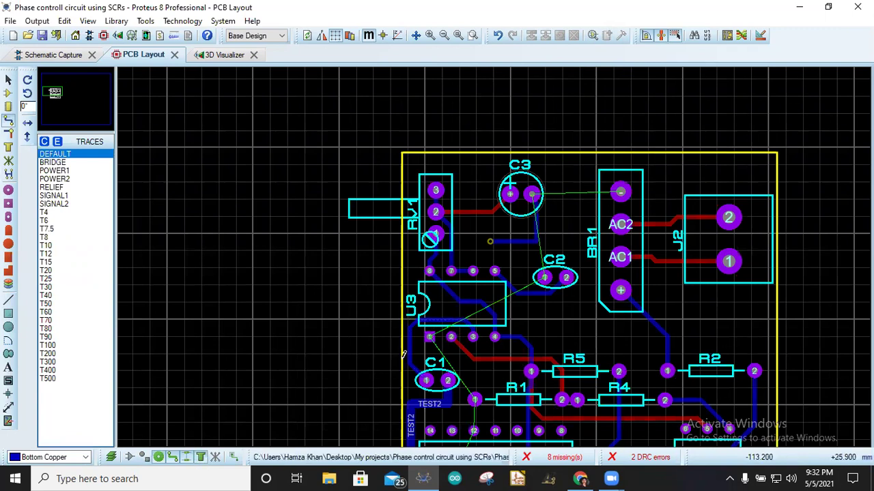
{"action": "left_click_drag", "start_coordinate": [380, 345], "coordinate": [301, 314]}
{"action": "left_click", "coordinate": [145, 21]}
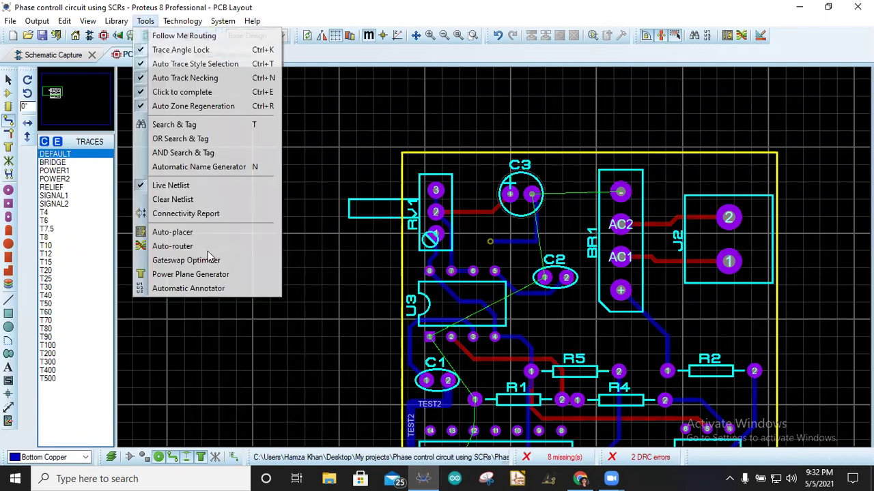
{"action": "left_click", "coordinate": [197, 275]}
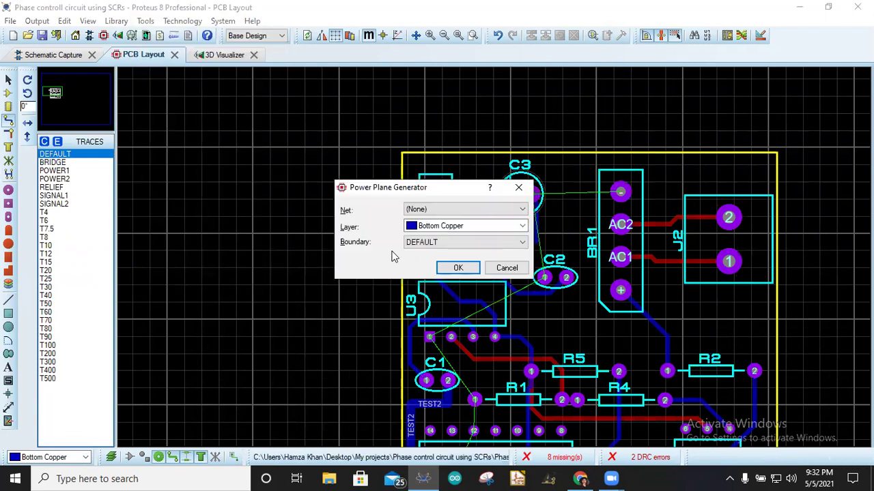
{"action": "left_click", "coordinate": [501, 268]}
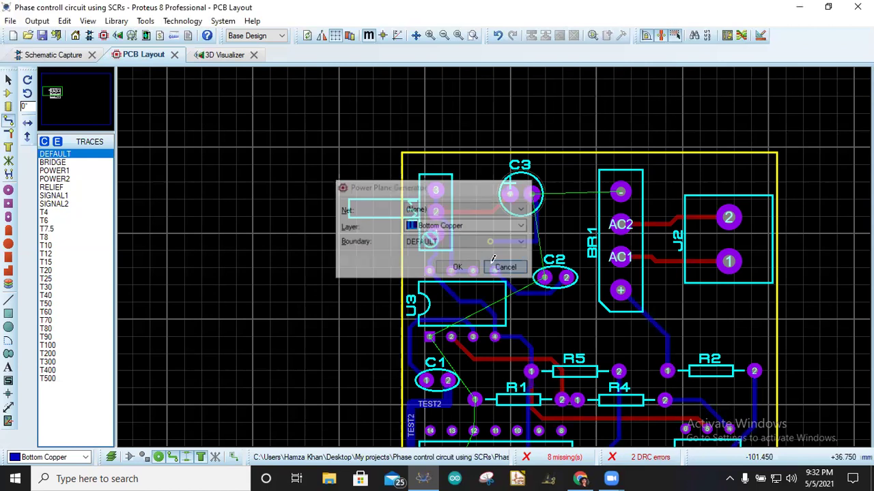
Draw a 2D graphics box on Bottom Copper between RV1 and C3, and delete it.
{"action": "left_click", "coordinate": [8, 315]}
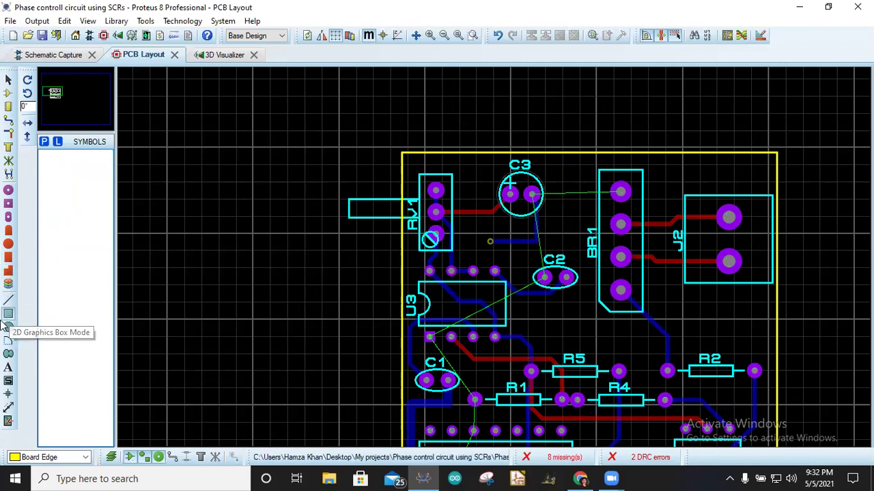
{"action": "left_click", "coordinate": [86, 457]}
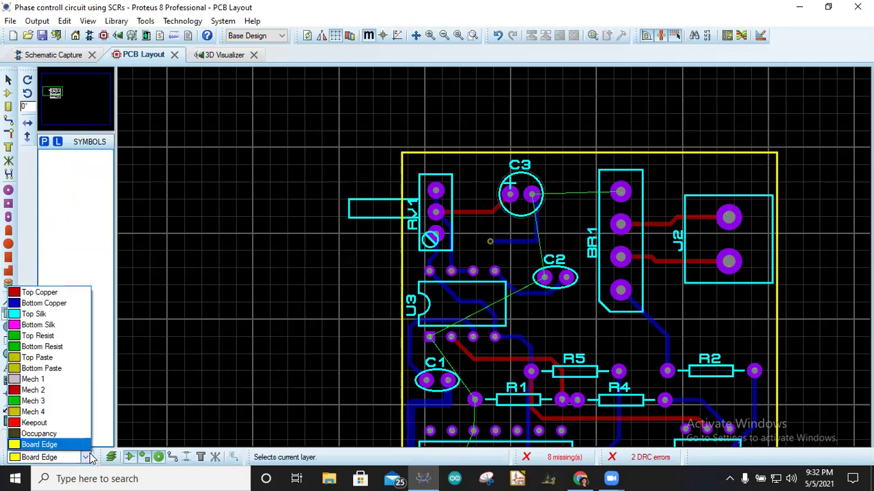
{"action": "left_click", "coordinate": [43, 303]}
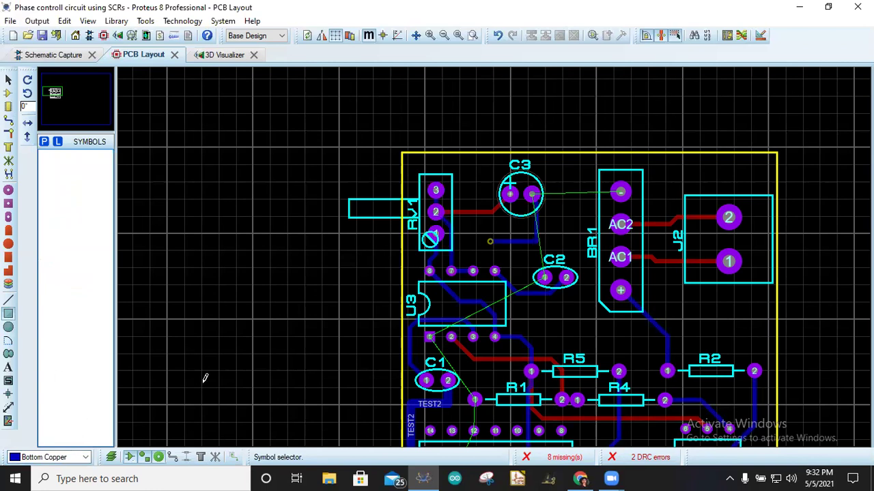
{"action": "left_click_drag", "start_coordinate": [461, 169], "coordinate": [491, 245]}
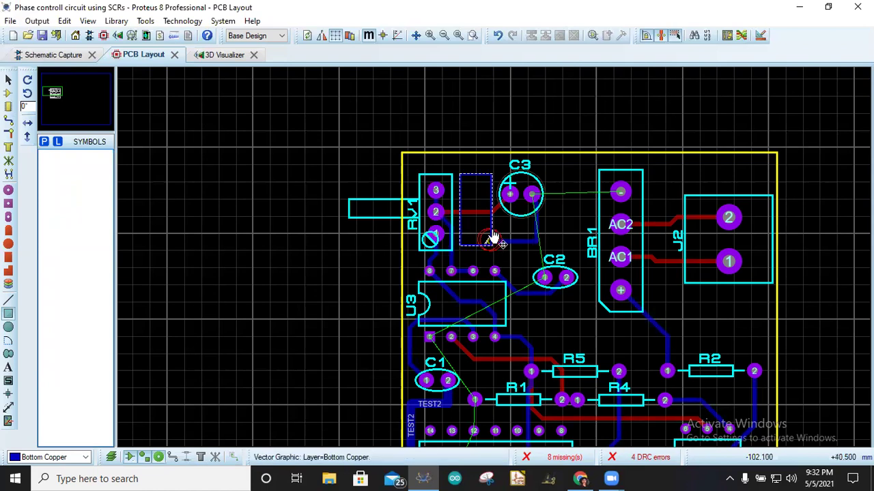
{"action": "right_click", "coordinate": [492, 235]}
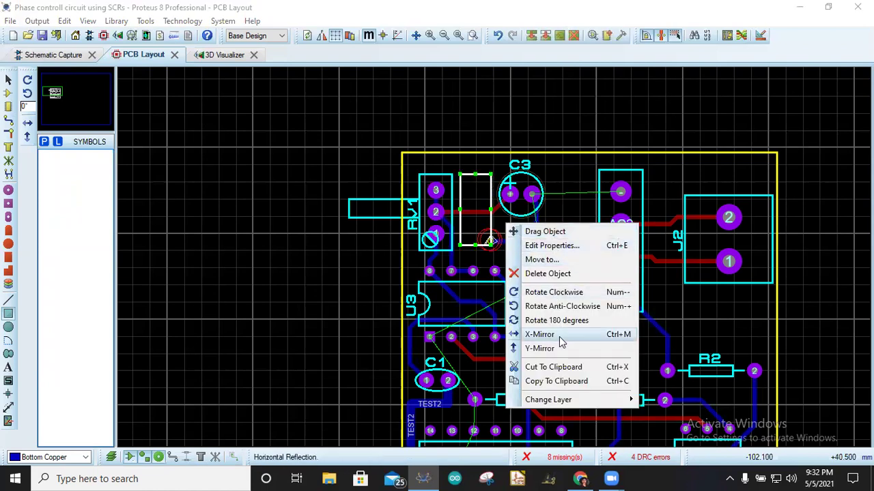
{"action": "left_click", "coordinate": [548, 280]}
Move capacitor C3 closer to RV1 and place C2 below it, just above U3's pins 6 and 5.
{"action": "scroll", "coordinate": [496, 251], "scroll_direction": "up", "scroll_amount": 3}
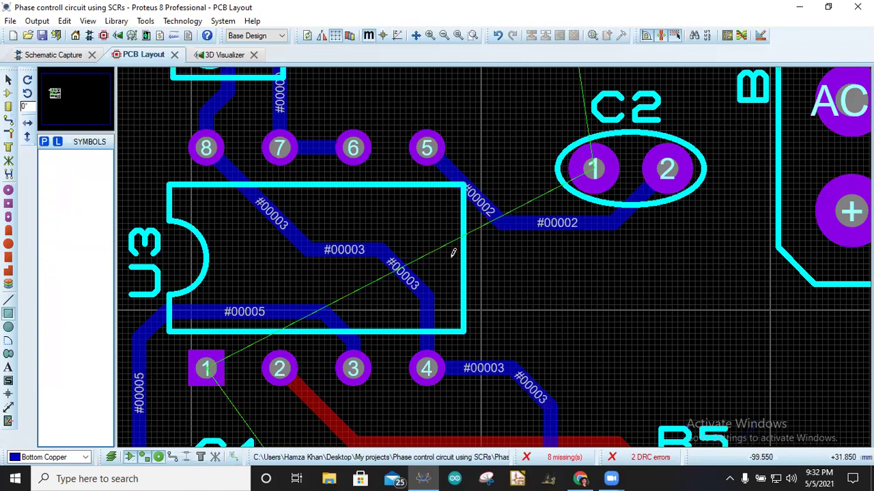
{"action": "scroll", "coordinate": [444, 254], "scroll_direction": "down", "scroll_amount": 4}
{"action": "scroll", "coordinate": [453, 198], "scroll_direction": "up", "scroll_amount": 3}
{"action": "left_click", "coordinate": [7, 82]}
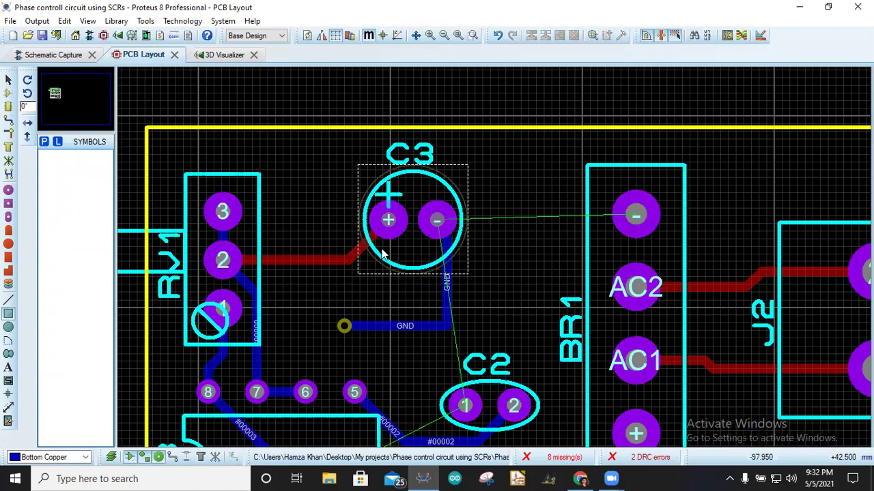
{"action": "left_click_drag", "start_coordinate": [413, 220], "coordinate": [314, 213]}
{"action": "left_click_drag", "start_coordinate": [526, 417], "coordinate": [371, 363]}
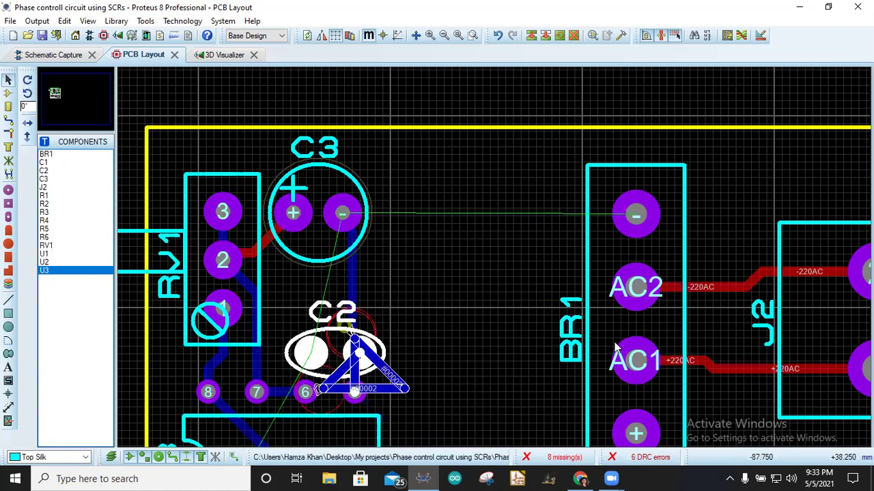
Move bridge BR1 away from J2 to just beside C3 and C2, and nudge C3 slightly toward it.
{"action": "left_click", "coordinate": [591, 352]}
{"action": "left_click_drag", "start_coordinate": [590, 353], "coordinate": [386, 353]}
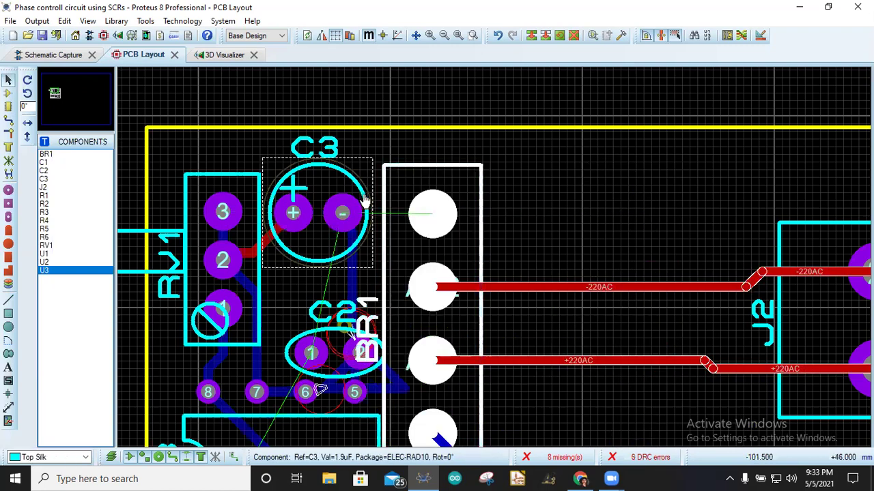
{"action": "left_click", "coordinate": [365, 202]}
{"action": "left_click_drag", "start_coordinate": [365, 202], "coordinate": [371, 202]}
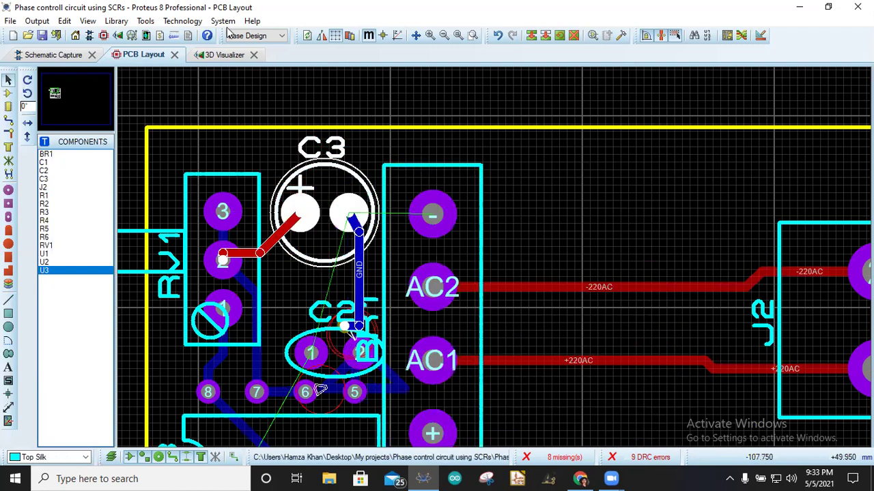
Generate a power plane on Bottom Copper for the GND=POWER net with the POWER2 boundary style.
{"action": "left_click", "coordinate": [146, 21]}
{"action": "left_click", "coordinate": [152, 80]}
{"action": "left_click", "coordinate": [146, 21]}
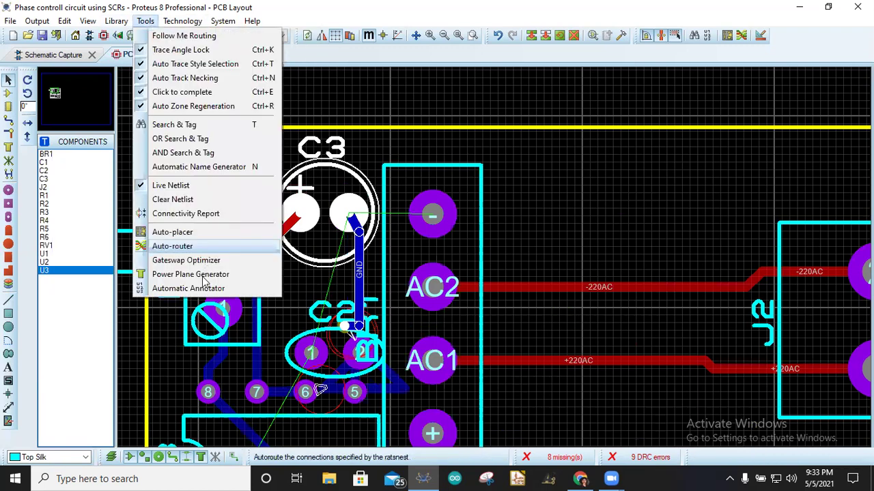
{"action": "left_click", "coordinate": [204, 273]}
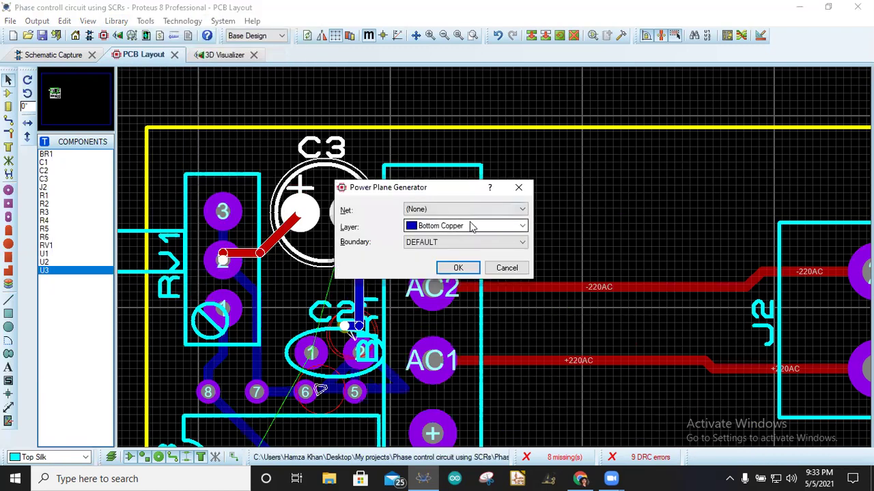
{"action": "left_click", "coordinate": [522, 210]}
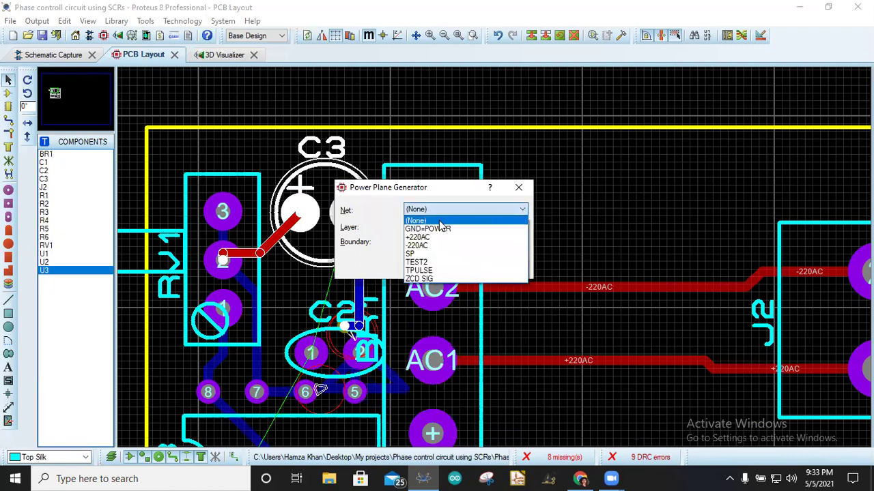
{"action": "left_click", "coordinate": [448, 228]}
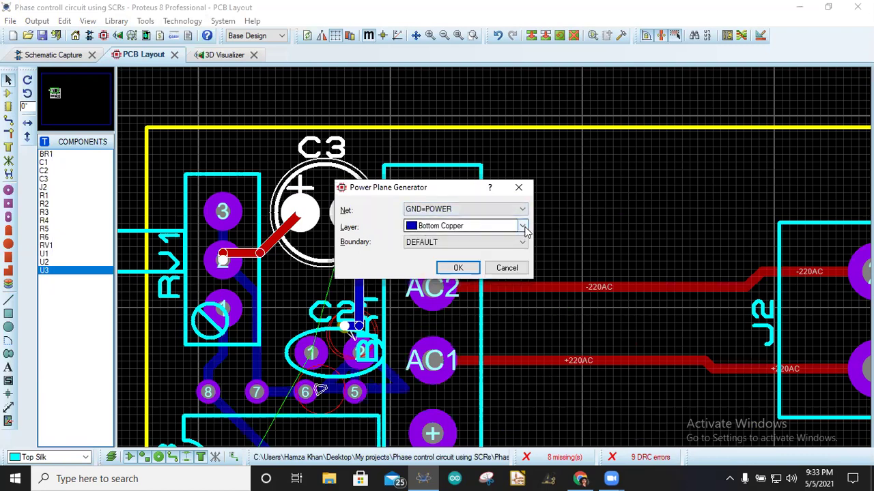
{"action": "left_click", "coordinate": [522, 226]}
{"action": "left_click", "coordinate": [462, 249]}
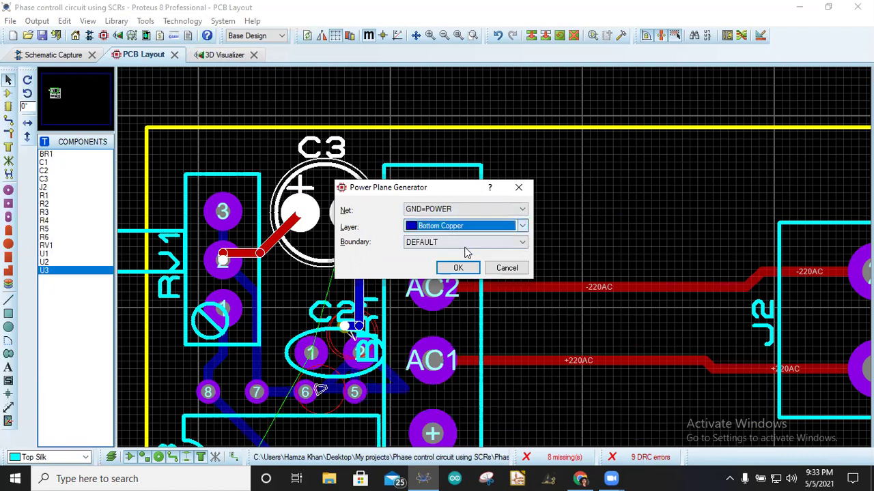
{"action": "left_click", "coordinate": [522, 243]}
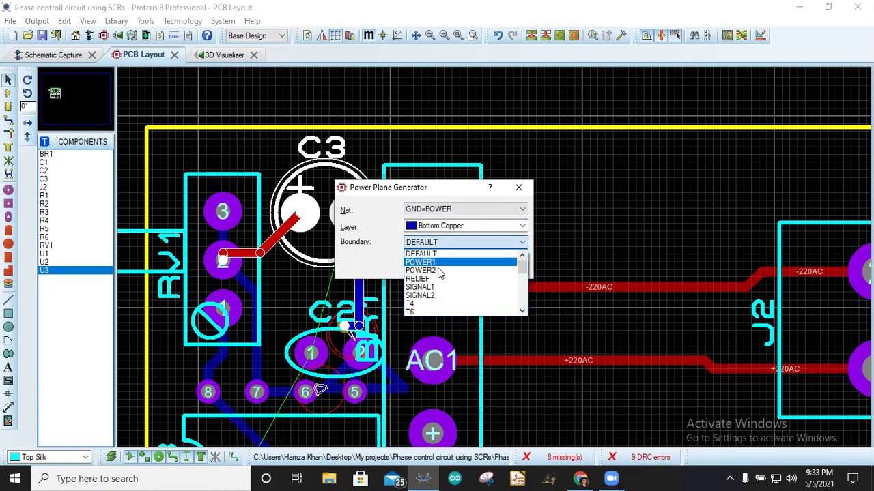
{"action": "left_click", "coordinate": [439, 272]}
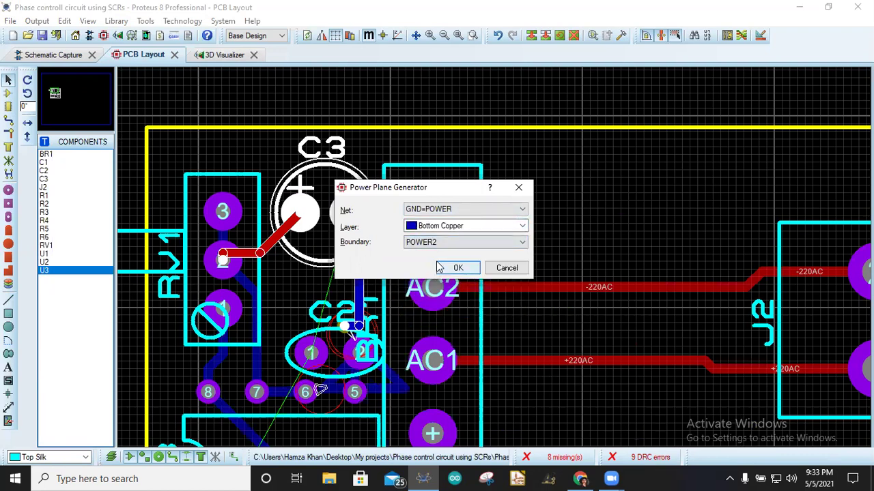
{"action": "left_click", "coordinate": [450, 267]}
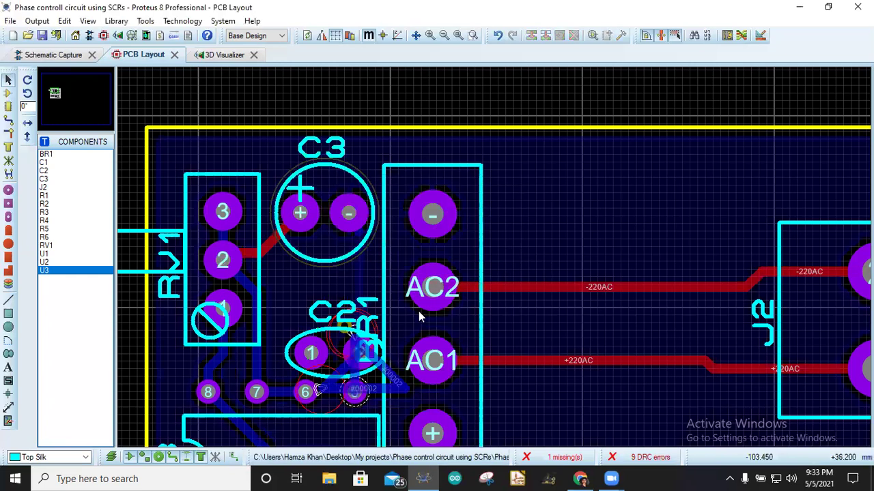
{"action": "scroll", "coordinate": [495, 262], "scroll_direction": "down", "scroll_amount": 1}
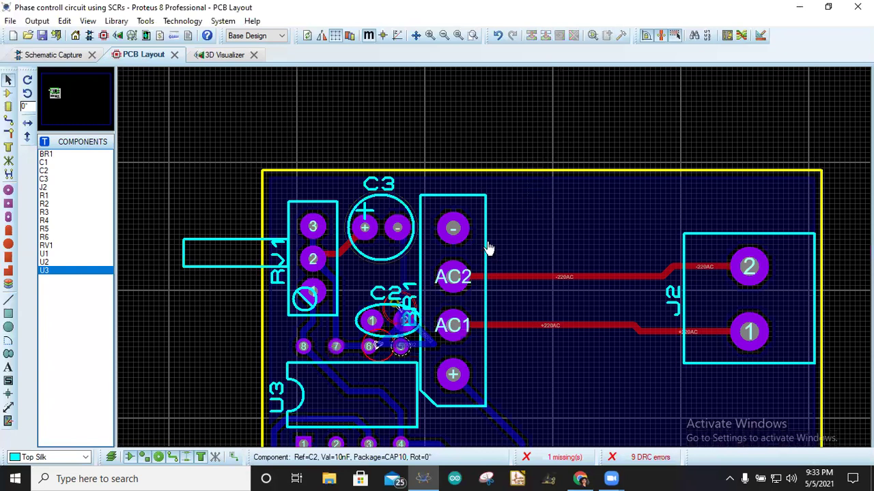
{"action": "scroll", "coordinate": [541, 278], "scroll_direction": "up", "scroll_amount": 1}
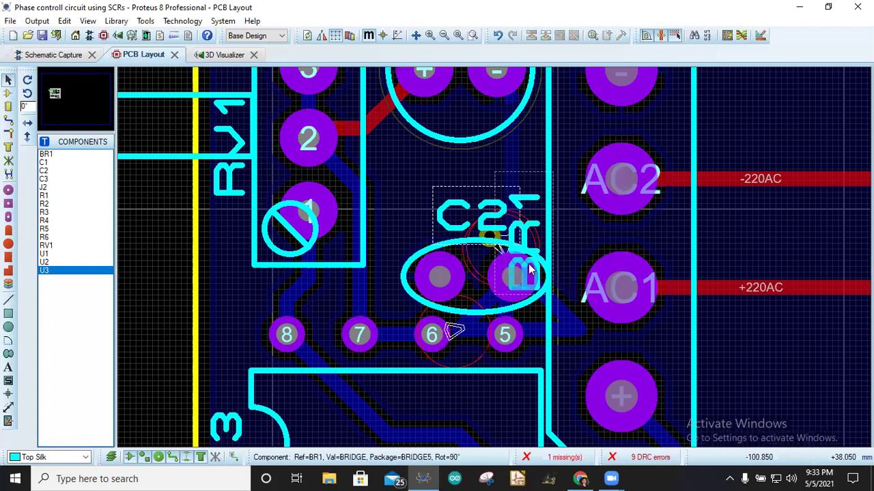
{"action": "key", "text": "F5"}
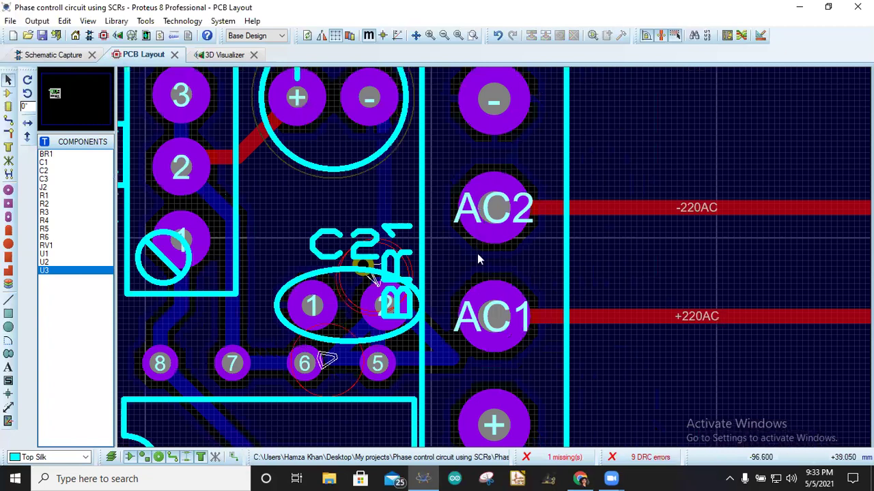
Delete the GND=POWER power plane from the Bottom Copper layer.
{"action": "key", "text": "F5"}
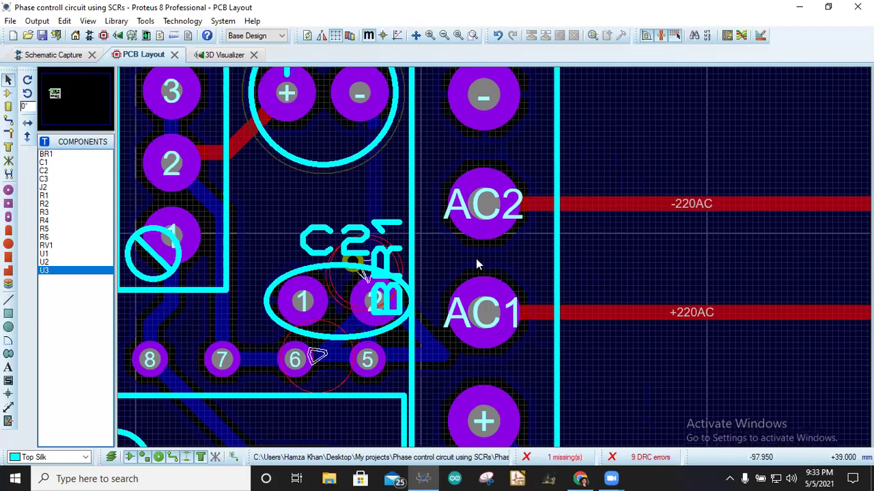
{"action": "scroll", "coordinate": [483, 270], "scroll_direction": "down", "scroll_amount": 1}
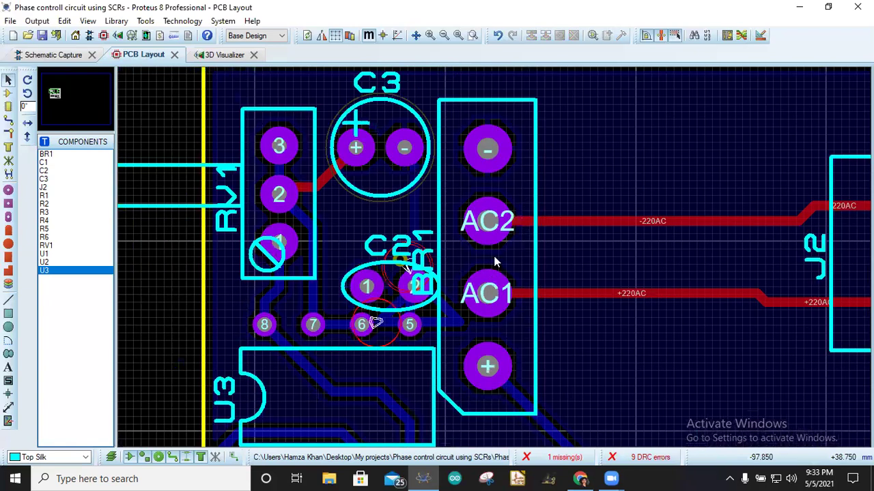
{"action": "scroll", "coordinate": [207, 256], "scroll_direction": "up", "scroll_amount": 1}
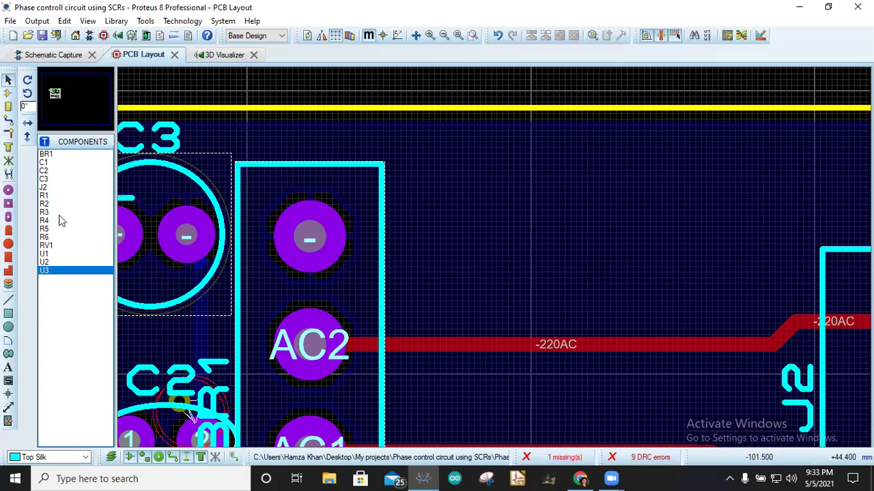
{"action": "left_click", "coordinate": [8, 149]}
{"action": "left_click", "coordinate": [55, 179]}
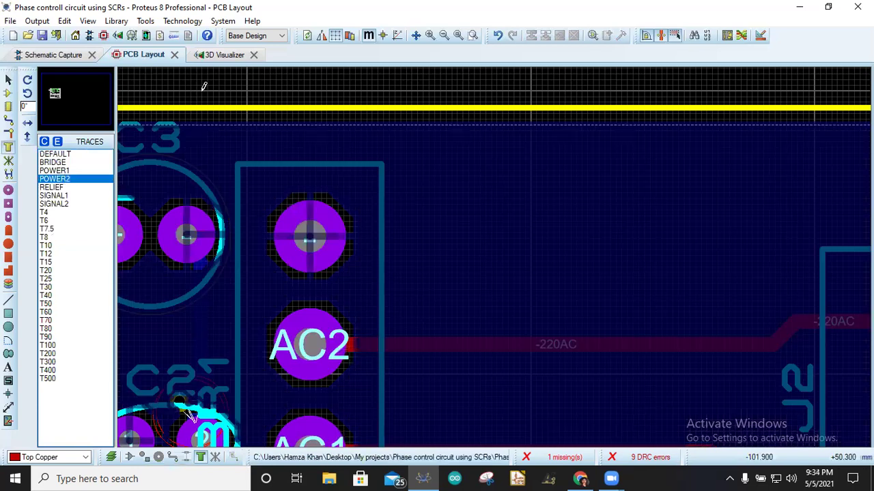
{"action": "right_click", "coordinate": [330, 142]}
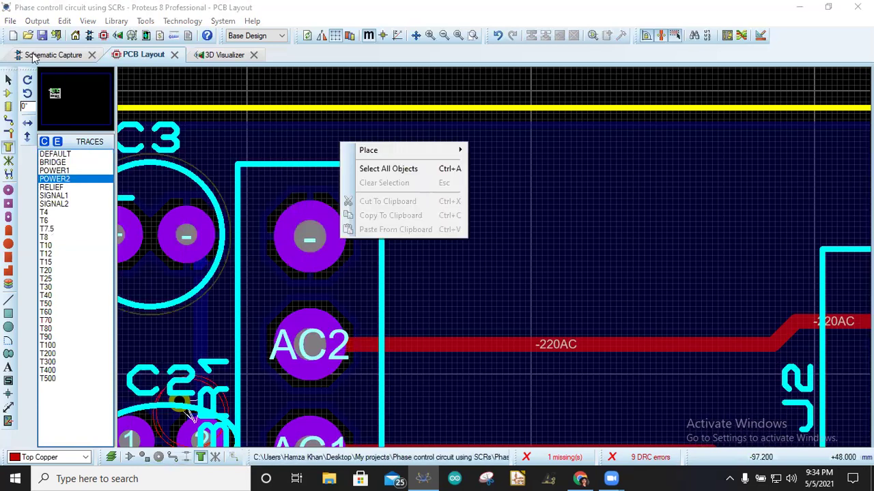
{"action": "left_click", "coordinate": [10, 81]}
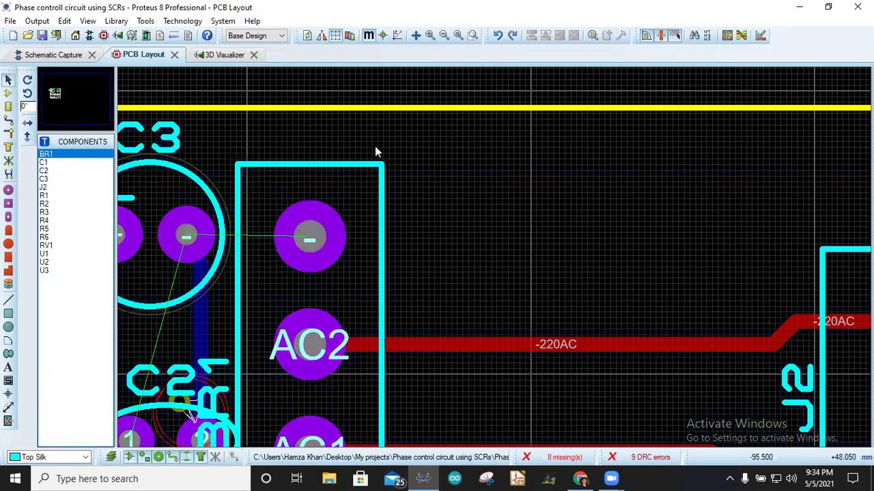
Compare the dimensions of the V0.3MM, V20 and V30 via styles.
{"action": "scroll", "coordinate": [492, 253], "scroll_direction": "up", "scroll_amount": 1}
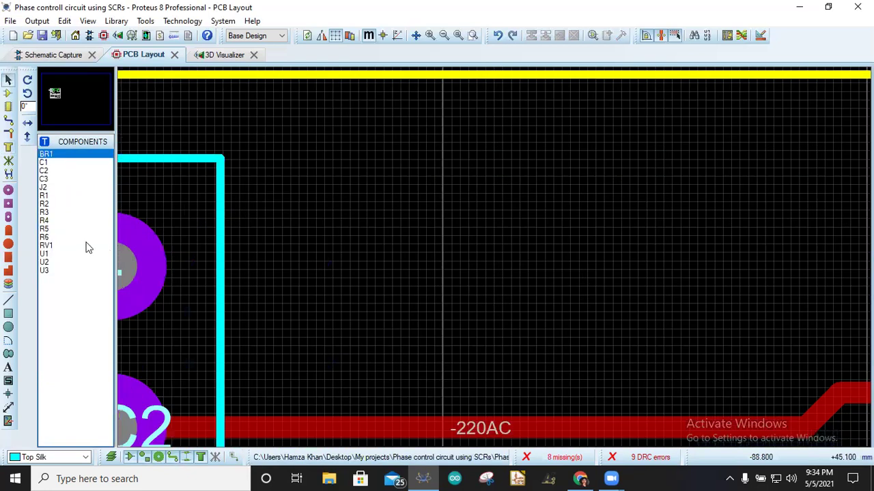
{"action": "left_click", "coordinate": [9, 135]}
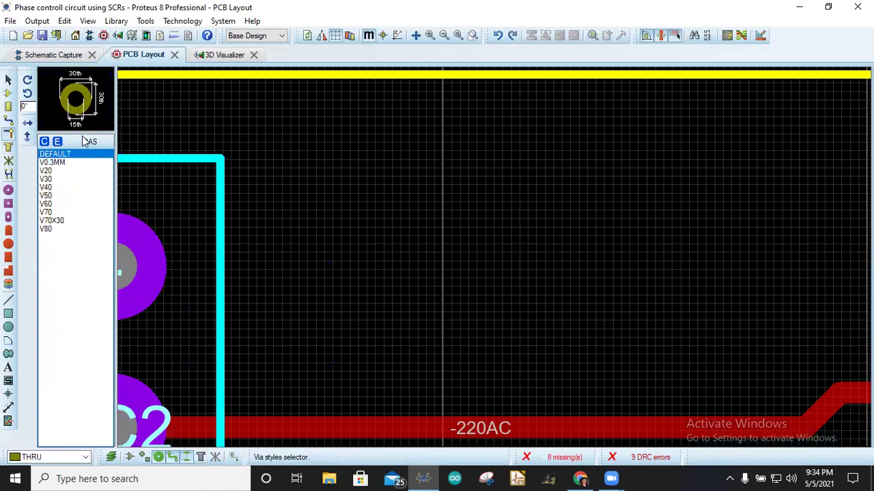
{"action": "left_click", "coordinate": [51, 163]}
{"action": "left_click", "coordinate": [56, 170]}
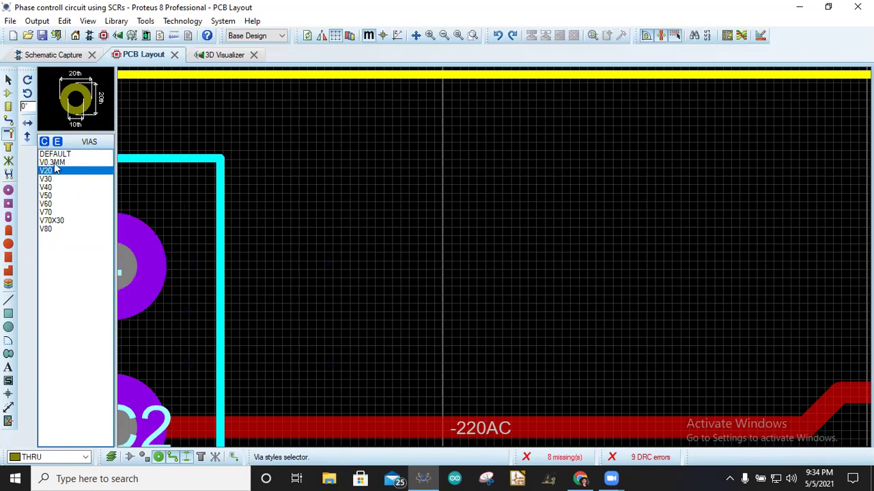
{"action": "left_click", "coordinate": [54, 164]}
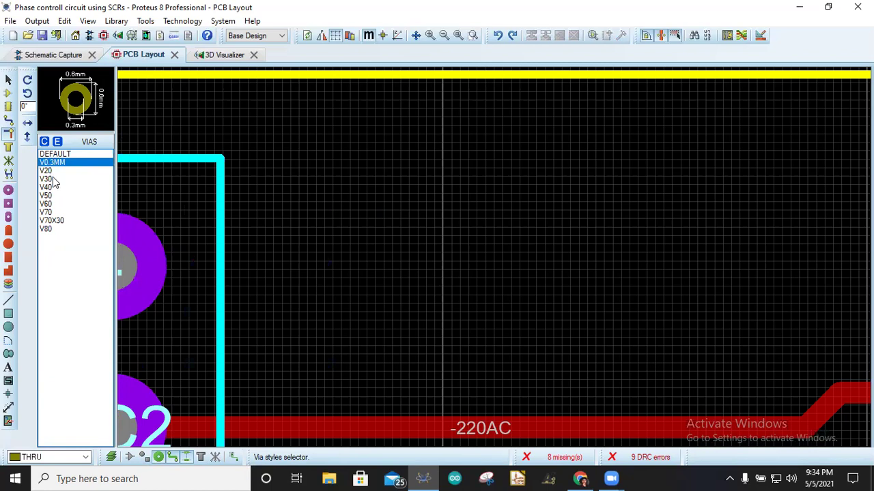
{"action": "left_click", "coordinate": [47, 179]}
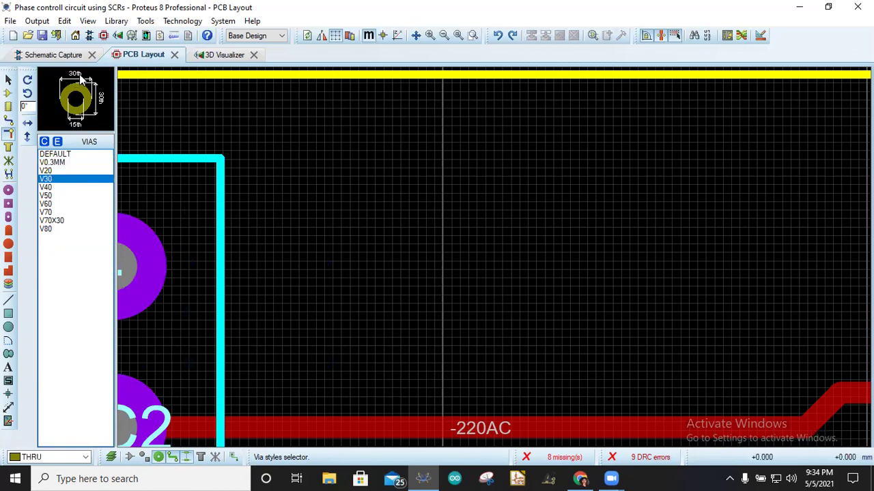
{"action": "left_click", "coordinate": [54, 163]}
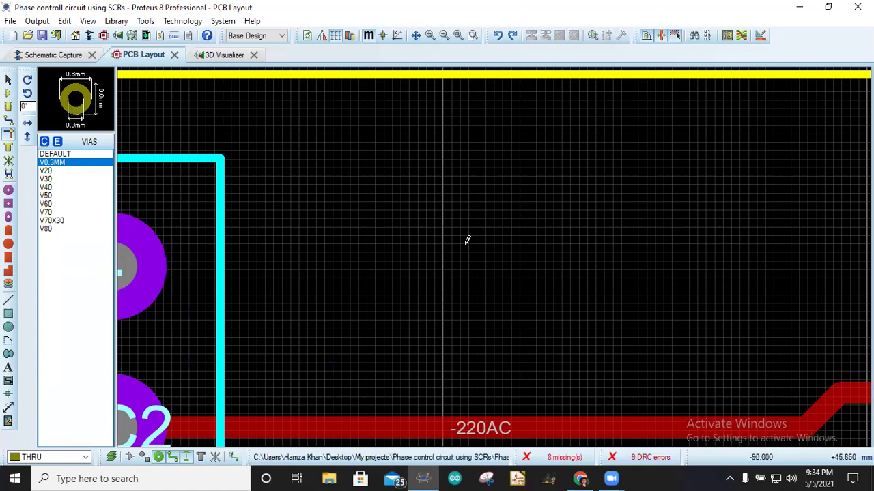
{"action": "scroll", "coordinate": [496, 251], "scroll_direction": "down", "scroll_amount": 3}
{"action": "scroll", "coordinate": [495, 252], "scroll_direction": "up", "scroll_amount": 3}
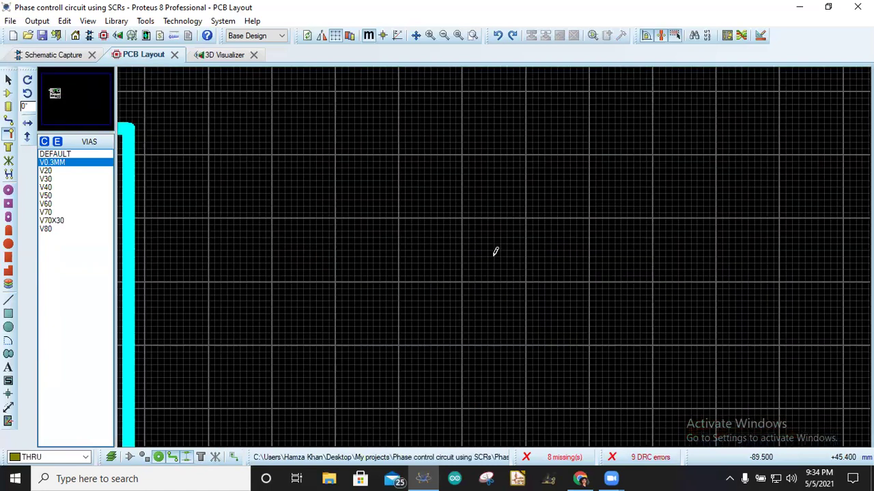
{"action": "left_click", "coordinate": [14, 133]}
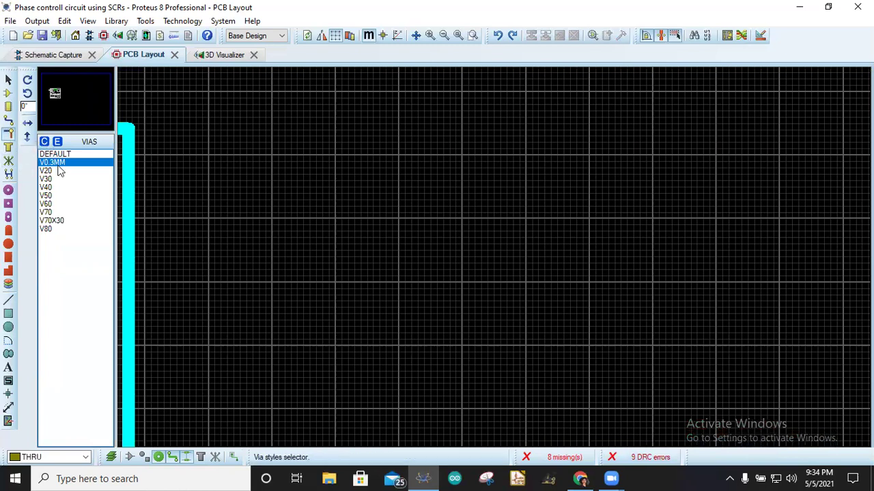
{"action": "left_click", "coordinate": [59, 179]}
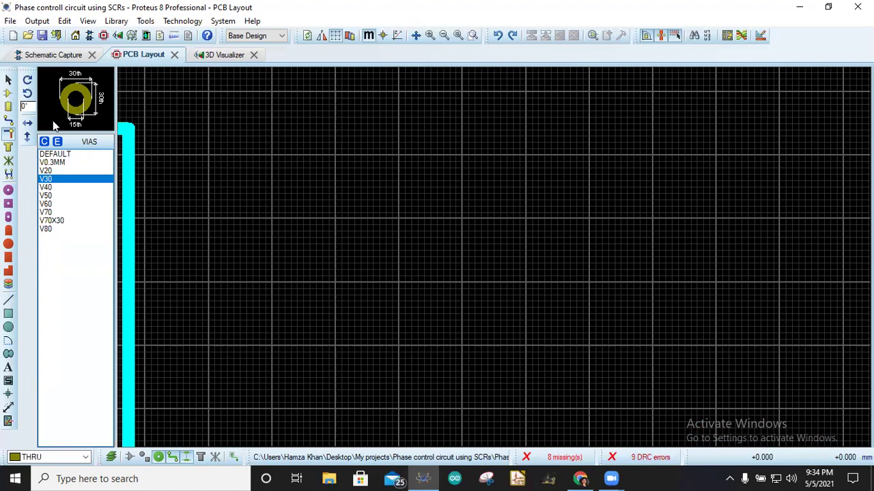
Draw a closed four-sided zone with the POWER2 style, about 9 mm wide and 6 mm high, between BR1 and J2 above the -220AC trace.
{"action": "left_click", "coordinate": [8, 146]}
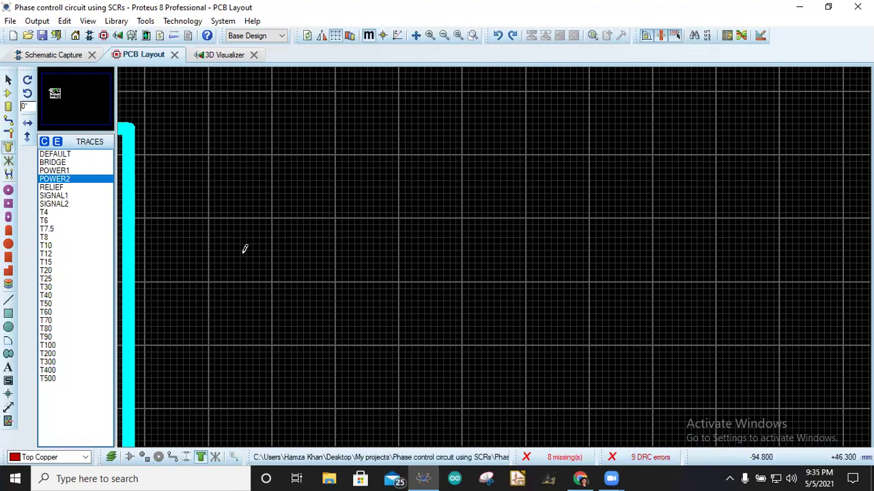
{"action": "scroll", "coordinate": [398, 265], "scroll_direction": "up", "scroll_amount": 3}
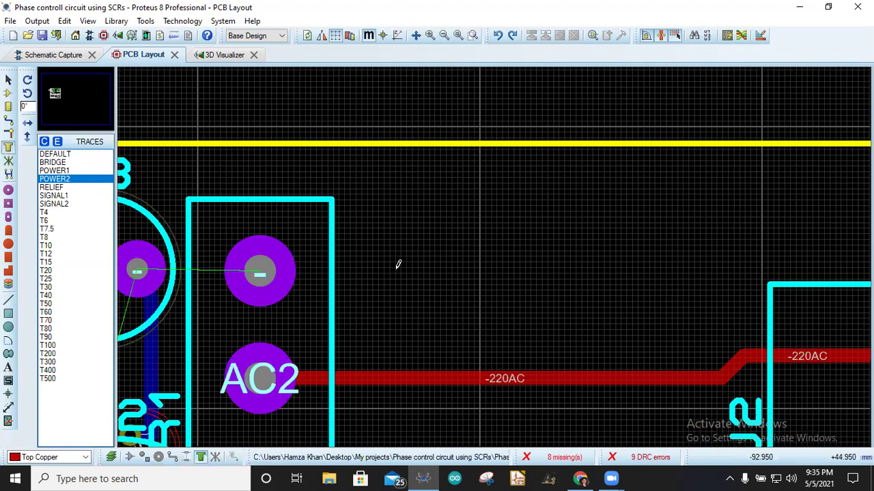
{"action": "left_click", "coordinate": [424, 182]}
{"action": "left_click", "coordinate": [667, 181]}
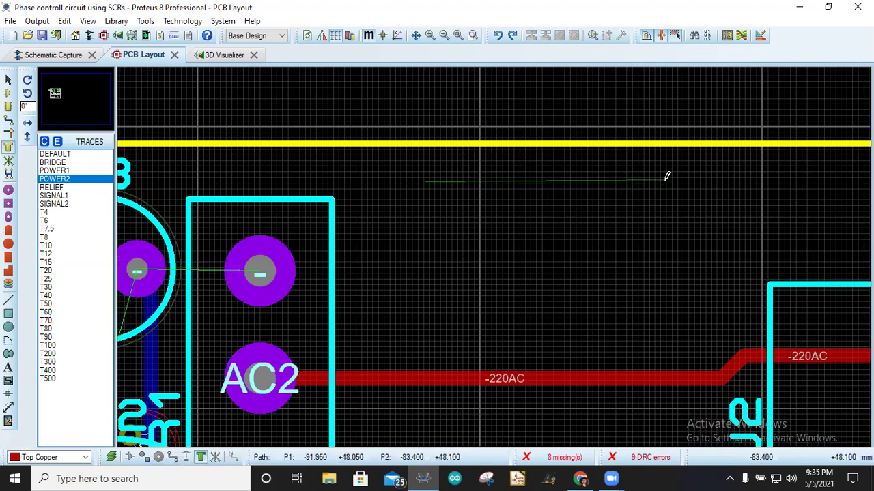
{"action": "left_click", "coordinate": [672, 321]}
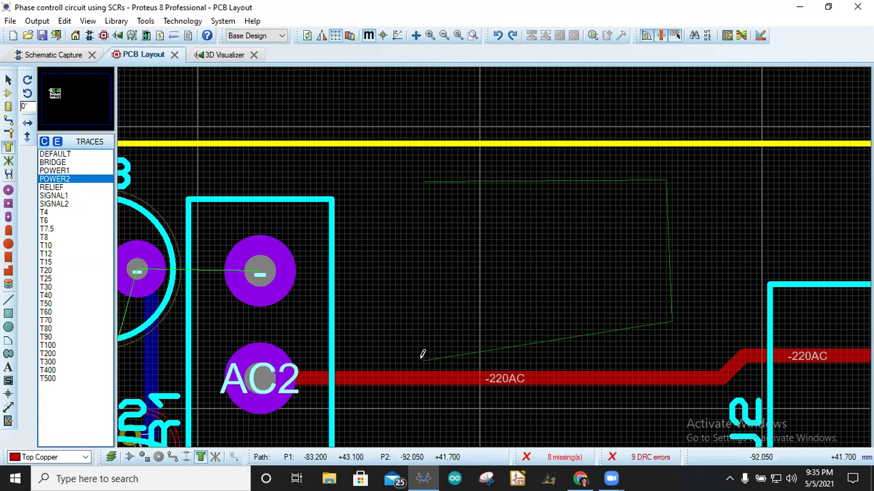
{"action": "left_click", "coordinate": [411, 356]}
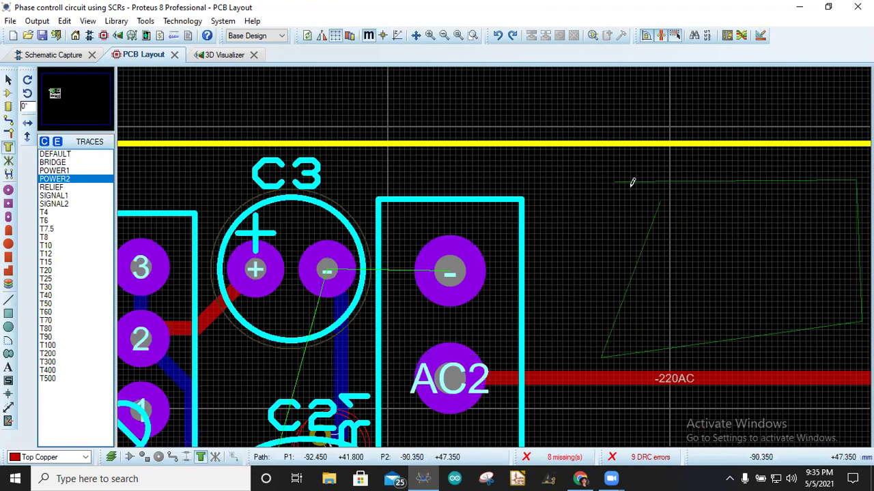
{"action": "scroll", "coordinate": [619, 177], "scroll_direction": "down", "scroll_amount": 5}
{"action": "scroll", "coordinate": [495, 250], "scroll_direction": "up", "scroll_amount": 8}
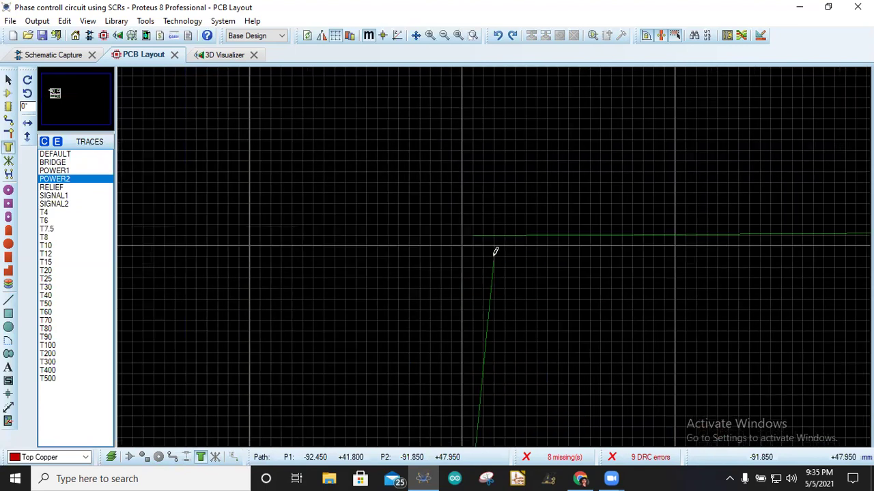
{"action": "left_click", "coordinate": [473, 235]}
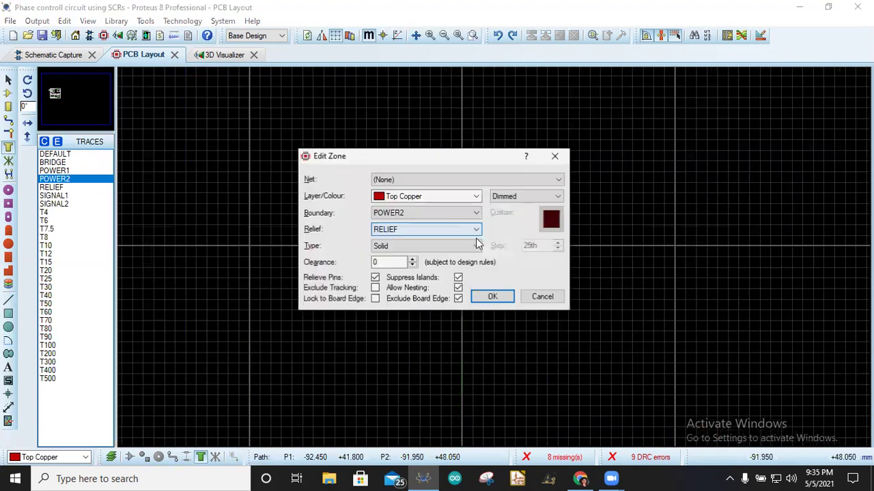
Assign the new zone to the GND=POWER net on Bottom Copper with the POWER2 boundary style.
{"action": "left_click", "coordinate": [459, 182]}
{"action": "left_click", "coordinate": [426, 200]}
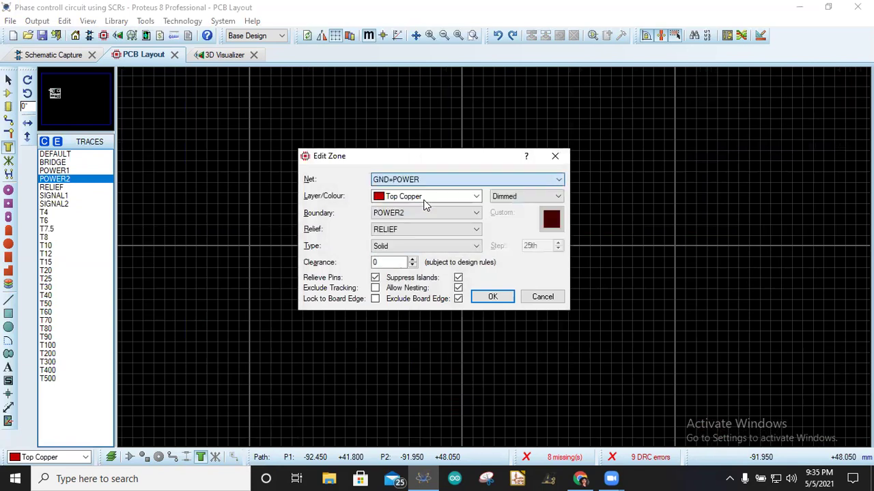
{"action": "left_click", "coordinate": [473, 199]}
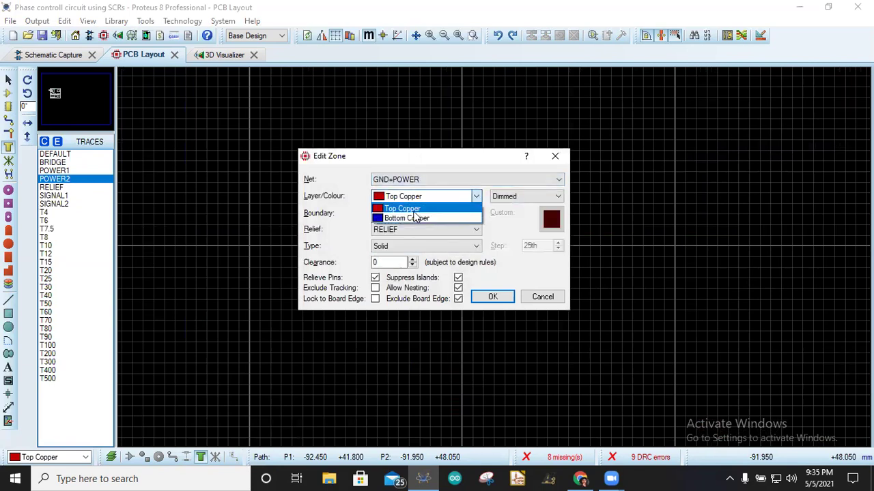
{"action": "left_click", "coordinate": [420, 220]}
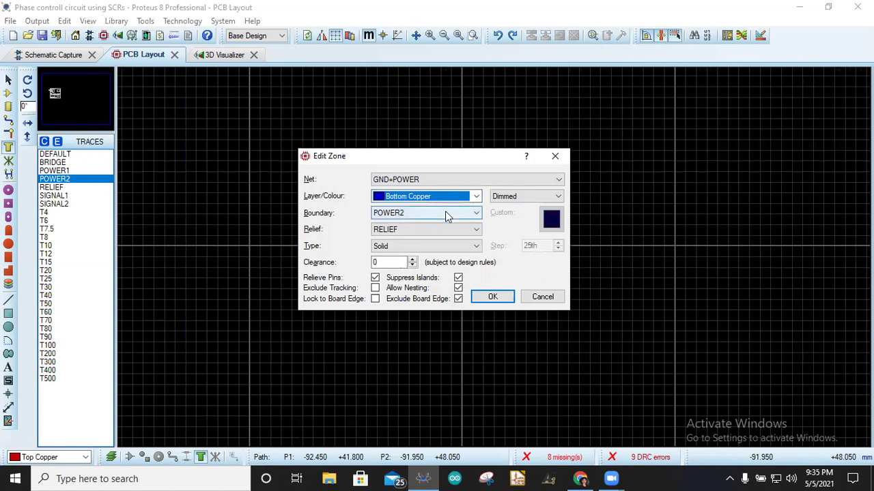
{"action": "left_click", "coordinate": [445, 213]}
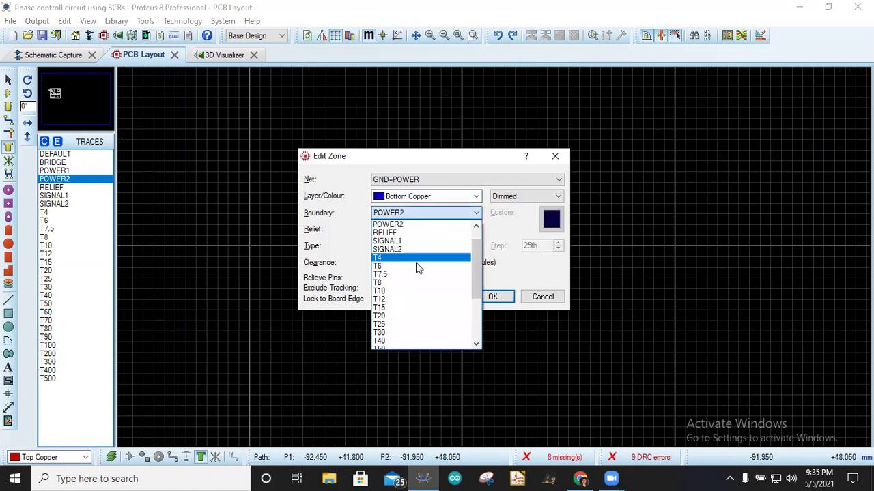
{"action": "left_click", "coordinate": [408, 224]}
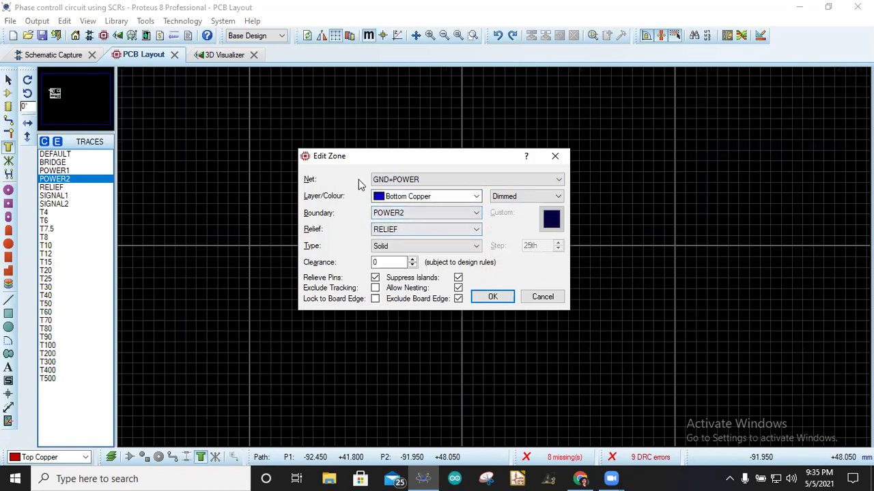
Try to apply the zone settings with the T15 relief style and Solid type.
{"action": "left_click", "coordinate": [477, 232]}
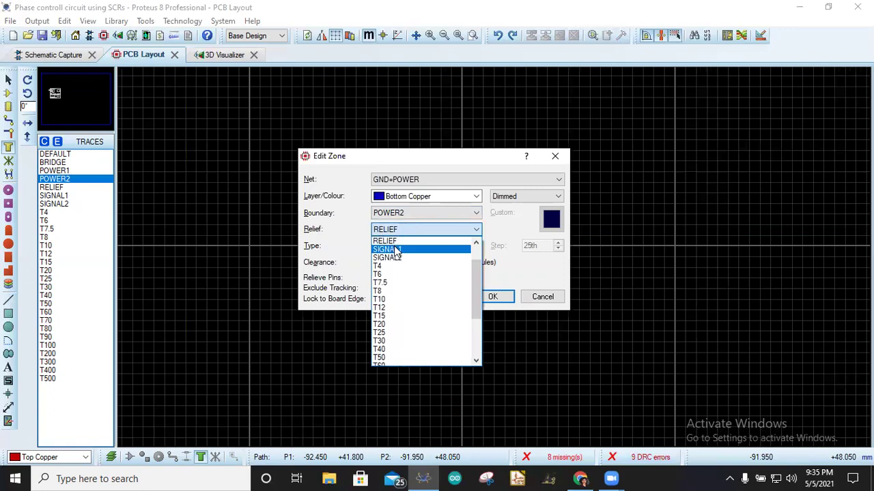
{"action": "left_click", "coordinate": [393, 316]}
{"action": "left_click", "coordinate": [408, 247]}
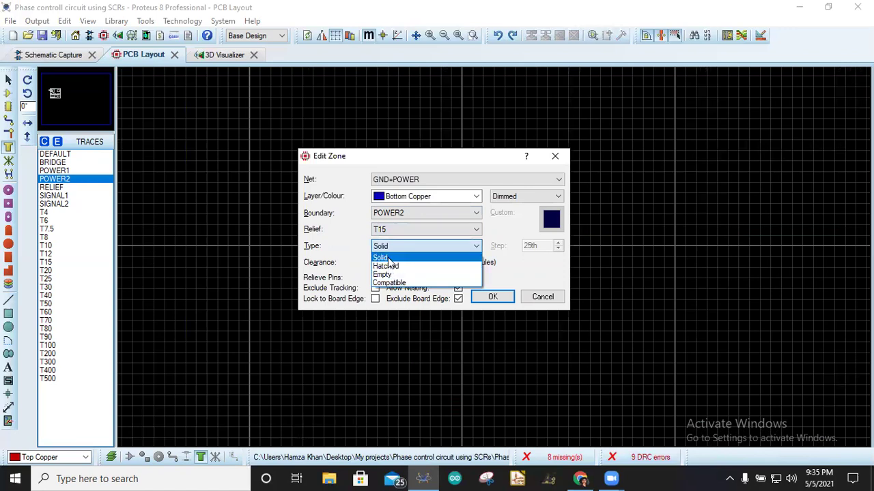
{"action": "left_click", "coordinate": [387, 259]}
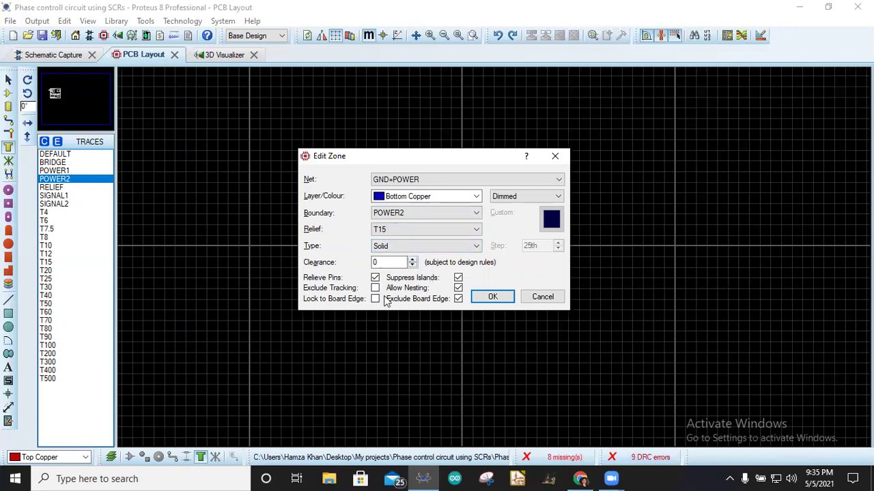
{"action": "left_click", "coordinate": [551, 198]}
{"action": "left_click", "coordinate": [553, 197]}
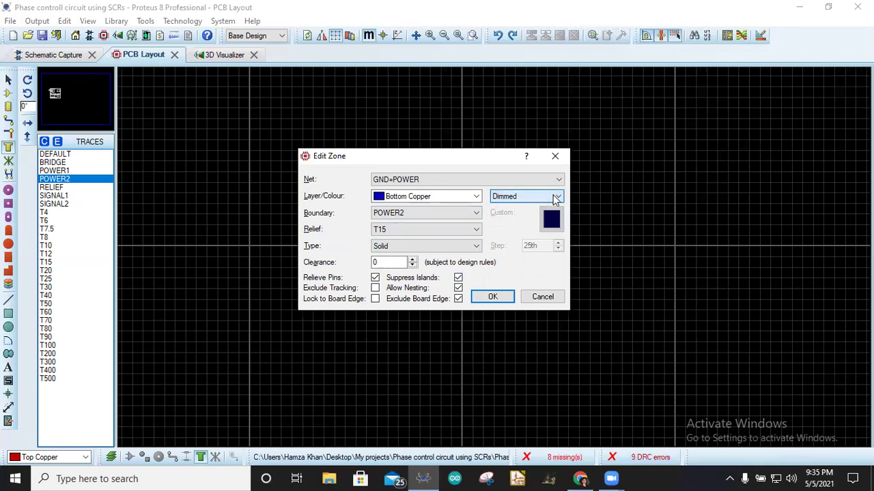
{"action": "left_click", "coordinate": [482, 299]}
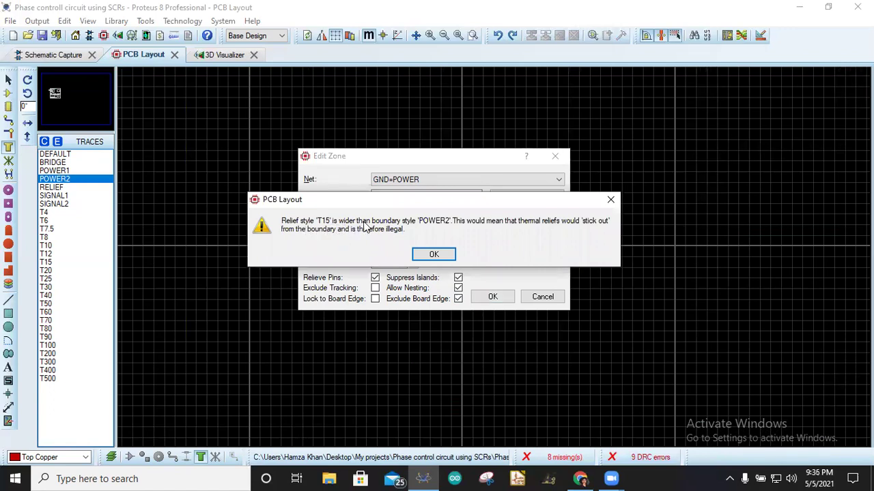
{"action": "left_click", "coordinate": [436, 256]}
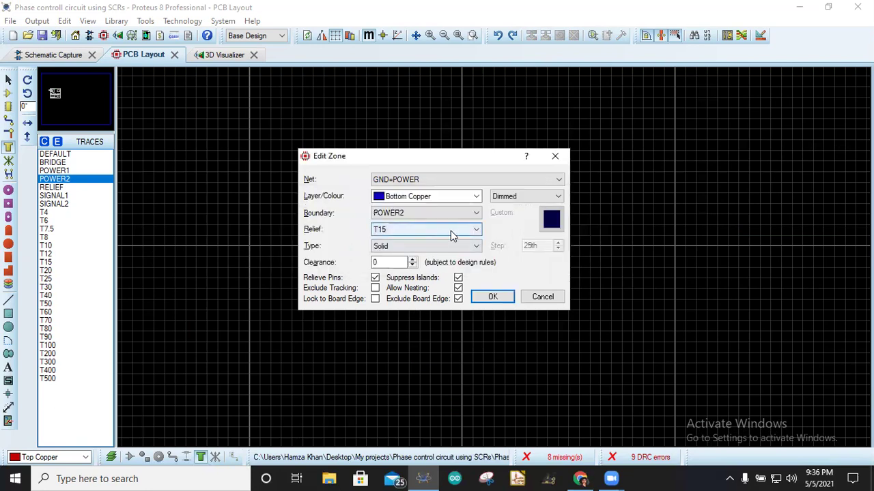
Set the zone's relief style to T7.5.
{"action": "left_click", "coordinate": [450, 230]}
{"action": "scroll", "coordinate": [404, 286], "scroll_direction": "up", "scroll_amount": 4}
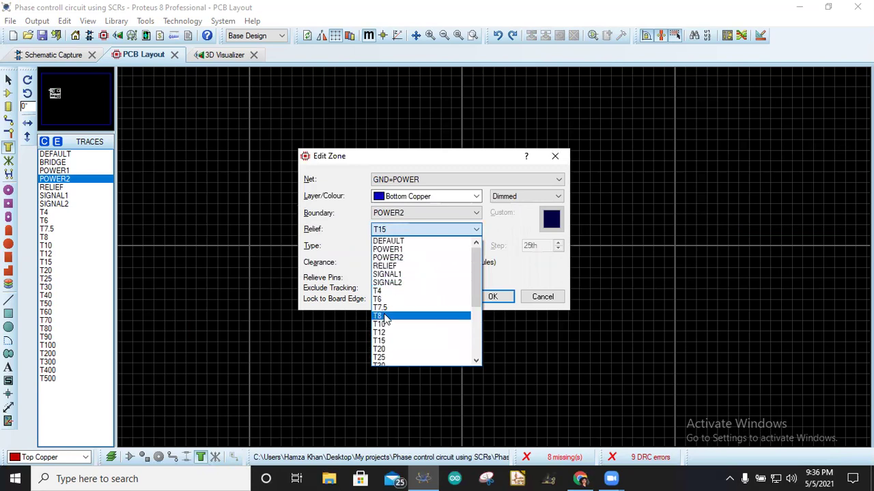
{"action": "left_click", "coordinate": [388, 309]}
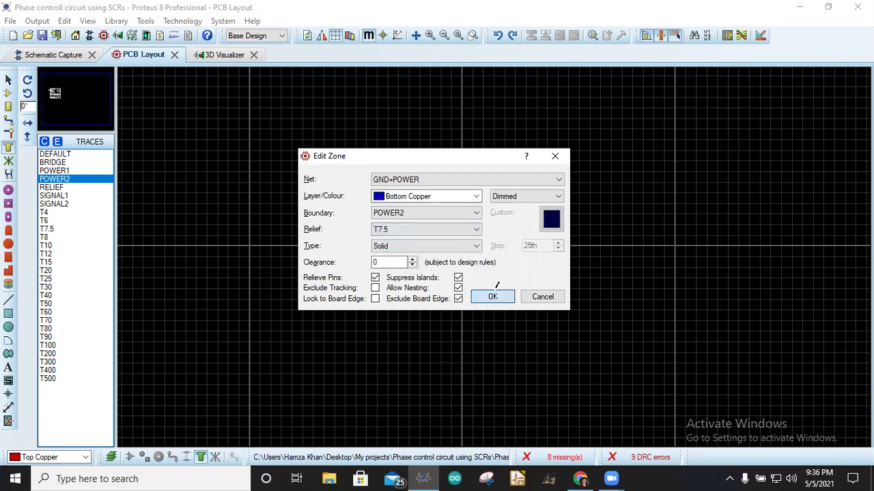
Apply the GND=POWER zone settings on Bottom Copper with the POWER2 boundary, T7.5 relief and Solid type.
{"action": "left_click", "coordinate": [492, 297]}
{"action": "scroll", "coordinate": [496, 250], "scroll_direction": "down", "scroll_amount": 3}
{"action": "scroll", "coordinate": [496, 250], "scroll_direction": "up", "scroll_amount": 5}
{"action": "scroll", "coordinate": [496, 251], "scroll_direction": "up", "scroll_amount": 1}
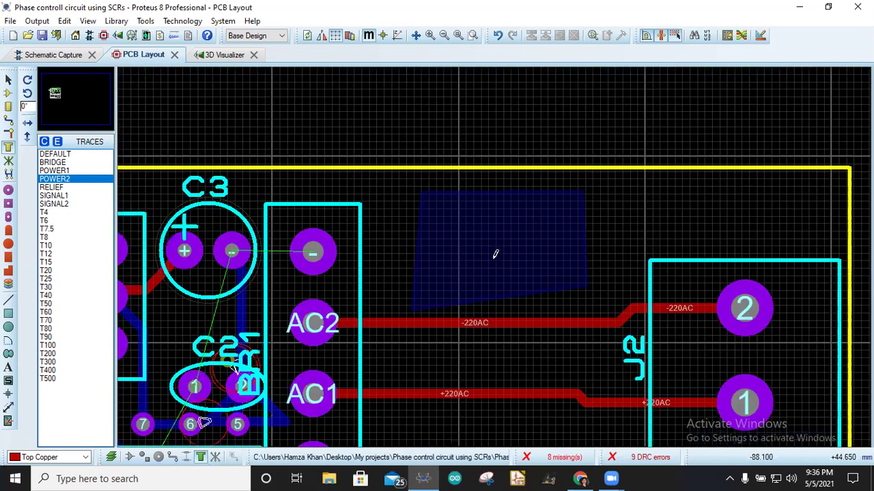
{"action": "scroll", "coordinate": [492, 290], "scroll_direction": "down", "scroll_amount": 1}
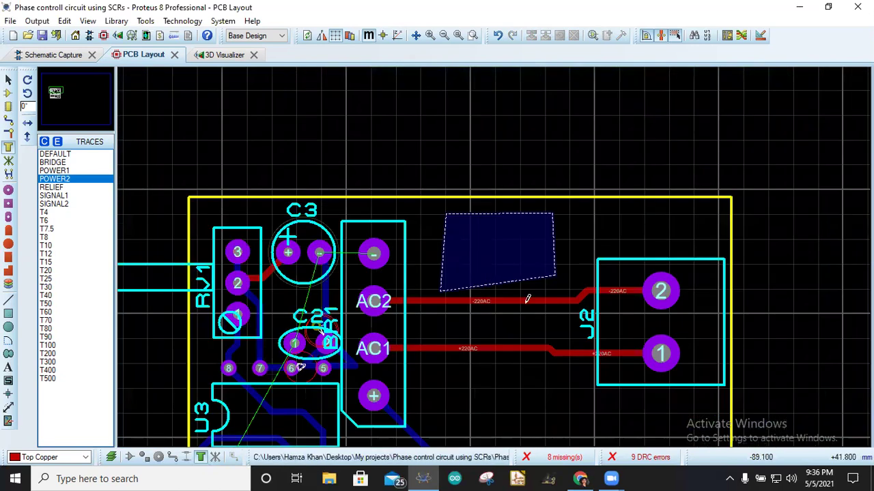
Draw a closed four-sided zone with the POWER2 style, about 10 mm wide and 5 mm high, between BR1 and J2 below the +220AC trace.
{"action": "left_click", "coordinate": [530, 365]}
{"action": "left_click", "coordinate": [430, 370]}
{"action": "left_click", "coordinate": [448, 430]}
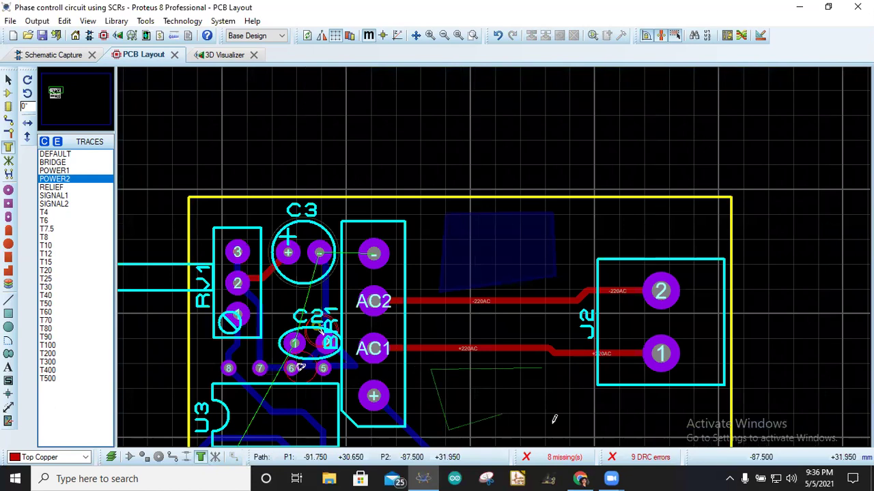
{"action": "left_click", "coordinate": [557, 422]}
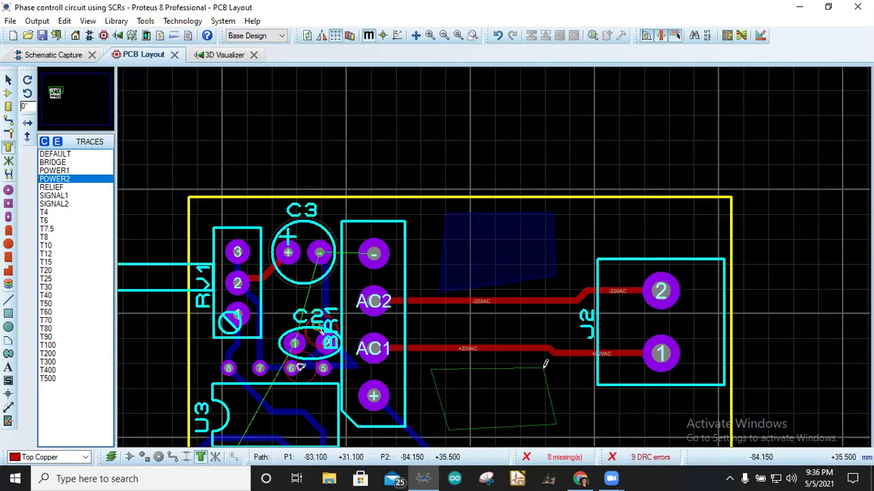
{"action": "left_click", "coordinate": [545, 364]}
{"action": "scroll", "coordinate": [545, 364], "scroll_direction": "down", "scroll_amount": 3}
{"action": "scroll", "coordinate": [545, 364], "scroll_direction": "up", "scroll_amount": 6}
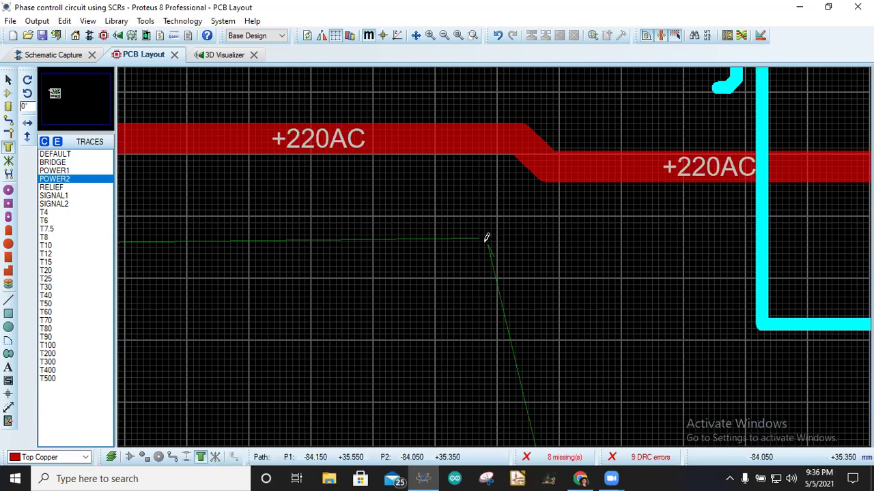
{"action": "left_click", "coordinate": [478, 239]}
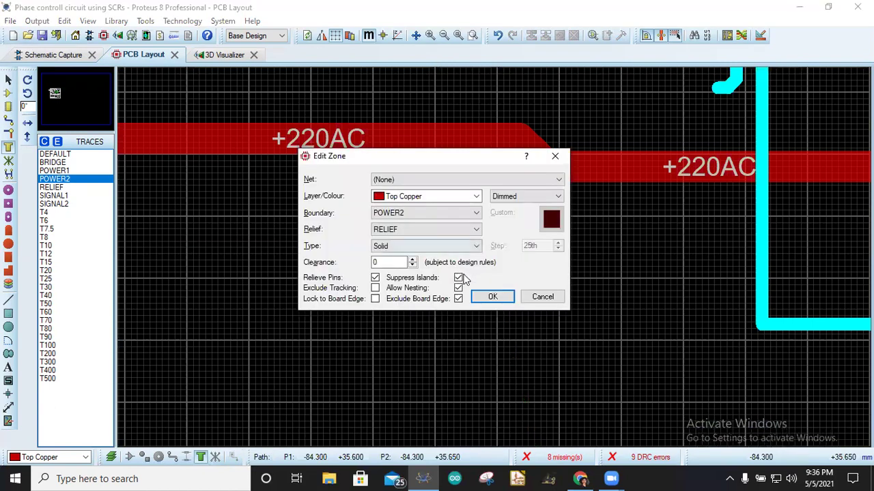
Create the new zone on Top Copper with no net, the POWER2 boundary, RELIEF relief and Solid type.
{"action": "left_click", "coordinate": [493, 296]}
{"action": "scroll", "coordinate": [485, 263], "scroll_direction": "down", "scroll_amount": 3}
{"action": "scroll", "coordinate": [486, 264], "scroll_direction": "down", "scroll_amount": 1}
{"action": "scroll", "coordinate": [484, 249], "scroll_direction": "up", "scroll_amount": 4}
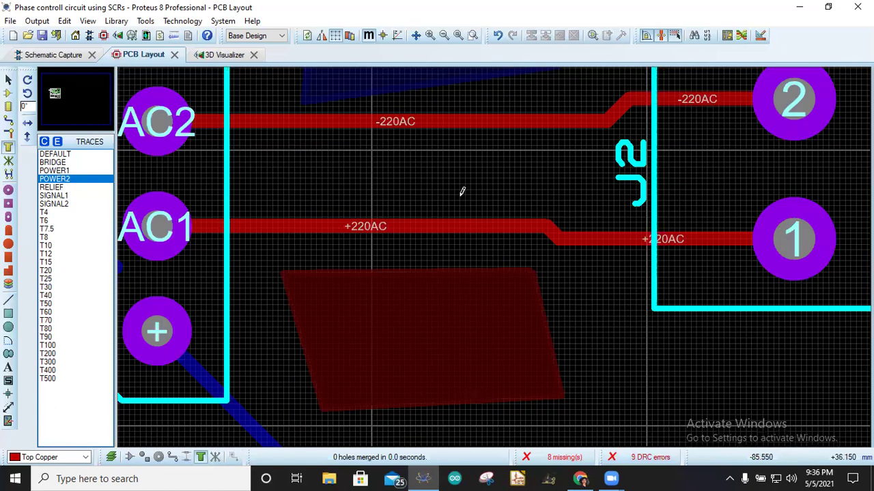
{"action": "scroll", "coordinate": [461, 192], "scroll_direction": "down", "scroll_amount": 2}
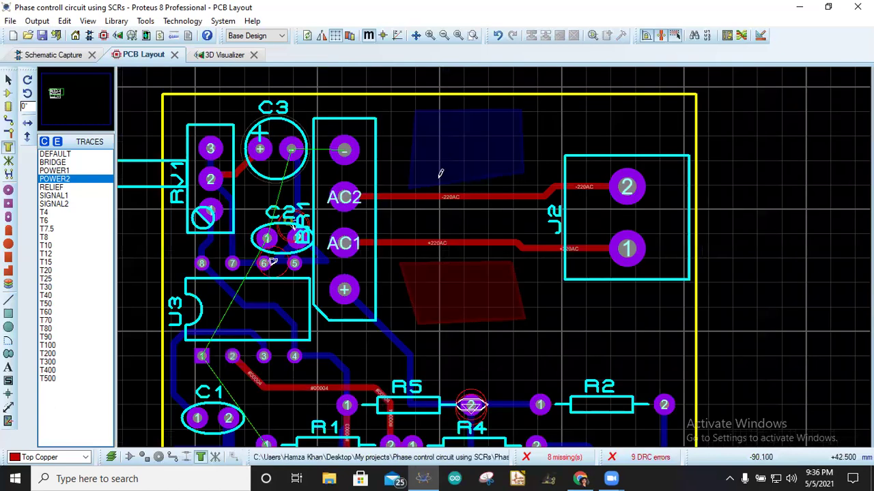
Route a Bottom Copper POWER2 trace from the Bottom Copper zone across both 220AC traces, ending in a via inside the Top Copper zone.
{"action": "left_click", "coordinate": [9, 120]}
{"action": "key", "text": "space"}
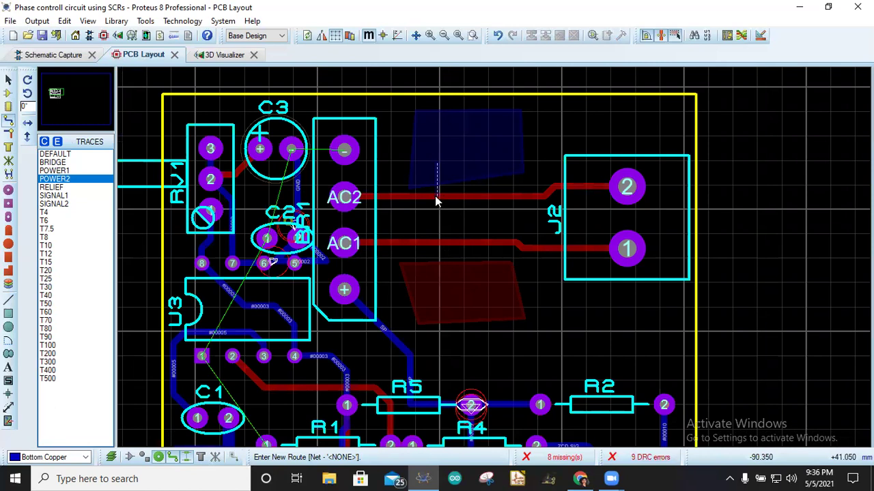
{"action": "scroll", "coordinate": [496, 262], "scroll_direction": "up", "scroll_amount": 1}
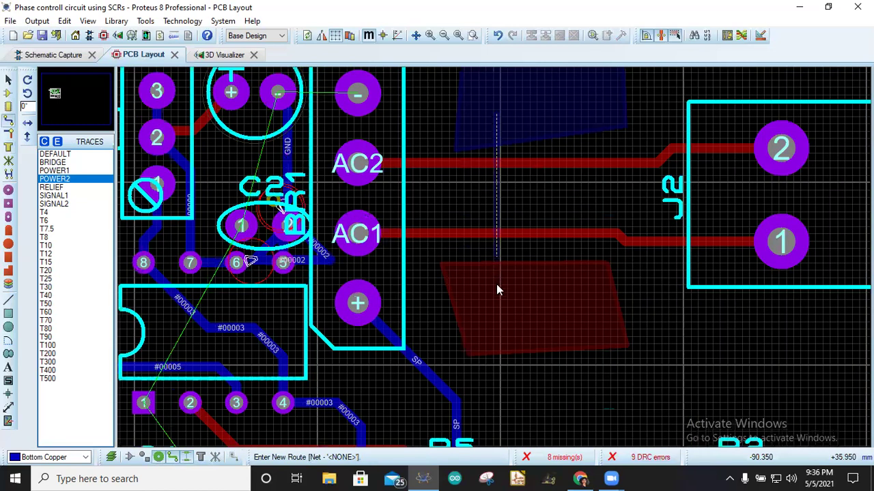
{"action": "scroll", "coordinate": [496, 287], "scroll_direction": "up", "scroll_amount": 1}
{"action": "scroll", "coordinate": [496, 262], "scroll_direction": "up", "scroll_amount": 1}
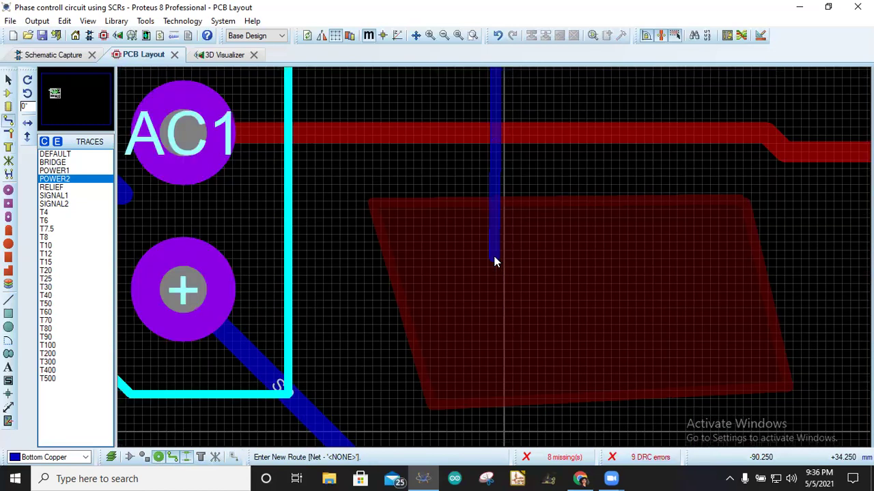
{"action": "double_click", "coordinate": [543, 257]}
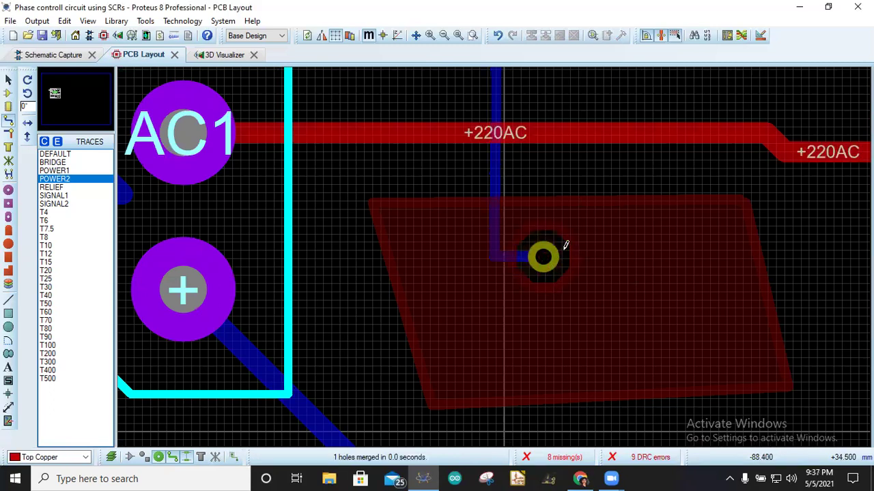
{"action": "scroll", "coordinate": [496, 253], "scroll_direction": "down", "scroll_amount": 1}
{"action": "scroll", "coordinate": [465, 205], "scroll_direction": "up", "scroll_amount": 4}
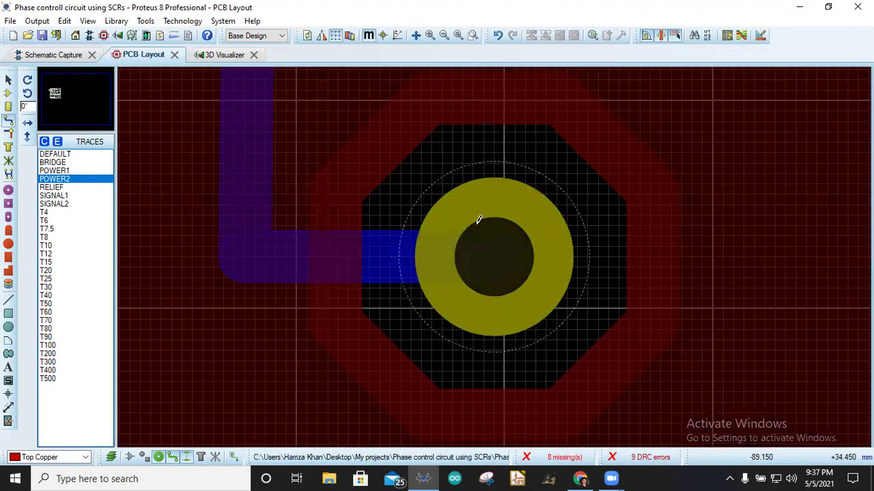
{"action": "scroll", "coordinate": [502, 236], "scroll_direction": "down", "scroll_amount": 2}
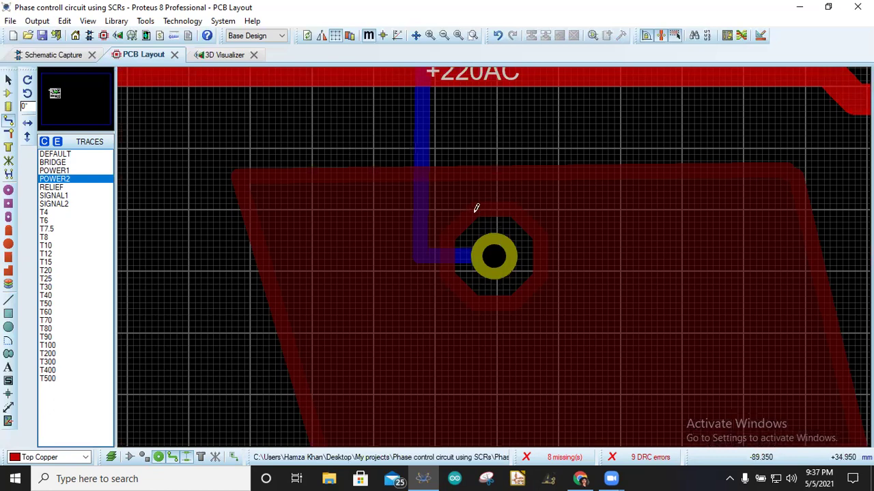
Delete the Bottom Copper trace and its via inside the Top Copper zone.
{"action": "left_click", "coordinate": [8, 80]}
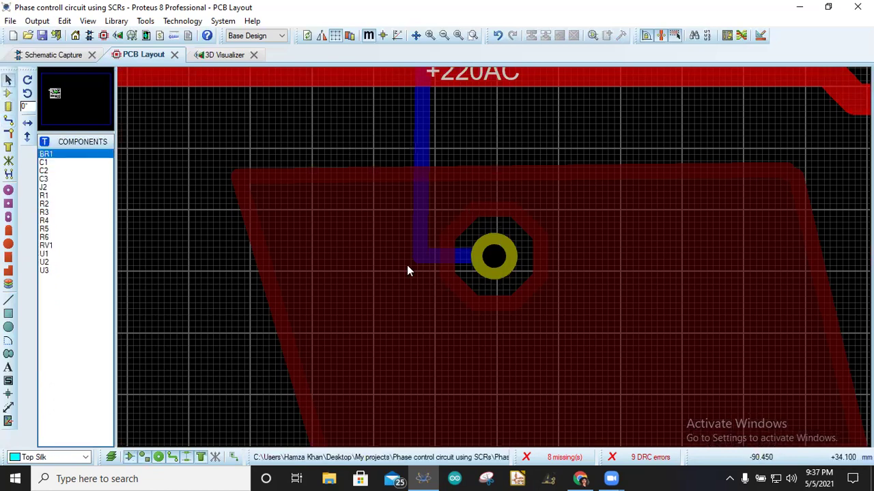
{"action": "left_click_drag", "start_coordinate": [204, 145], "coordinate": [585, 410]}
{"action": "key", "text": "Delete"}
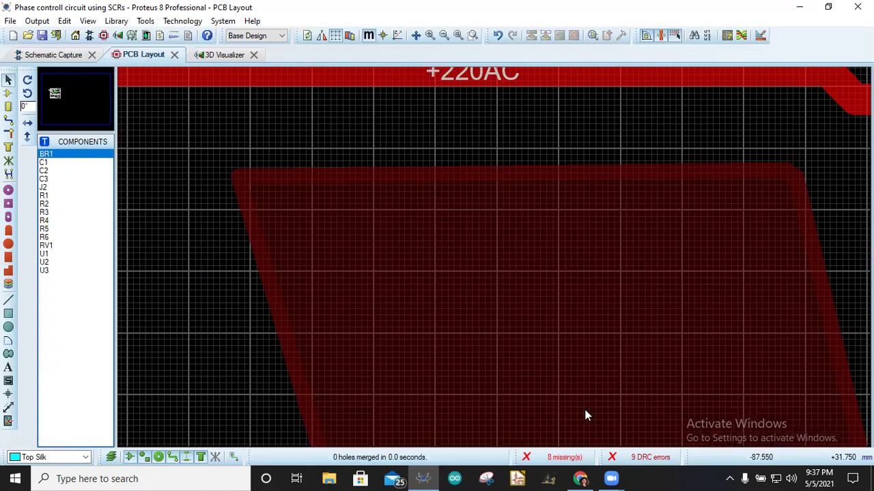
Delete the Top Copper zone below the +220AC trace and the Bottom Copper zone above the -220AC trace.
{"action": "left_click", "coordinate": [266, 176]}
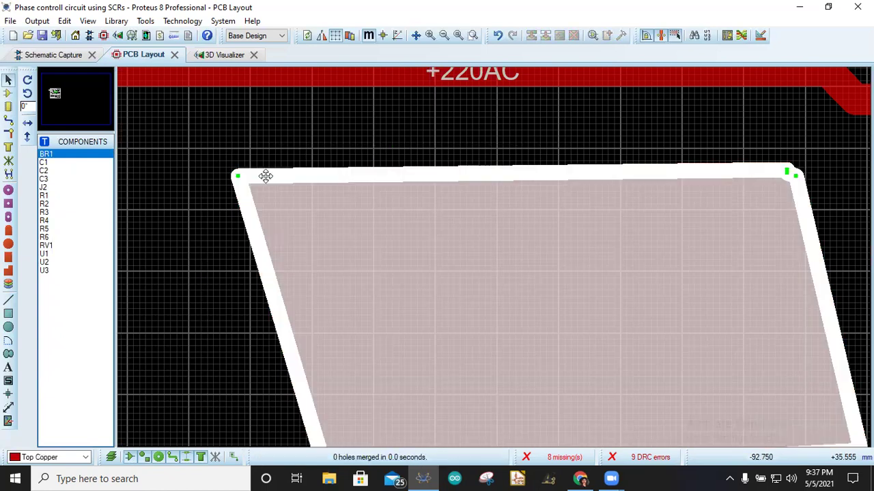
{"action": "key", "text": "Delete"}
{"action": "scroll", "coordinate": [409, 293], "scroll_direction": "down", "scroll_amount": 2}
{"action": "scroll", "coordinate": [499, 248], "scroll_direction": "down", "scroll_amount": 5}
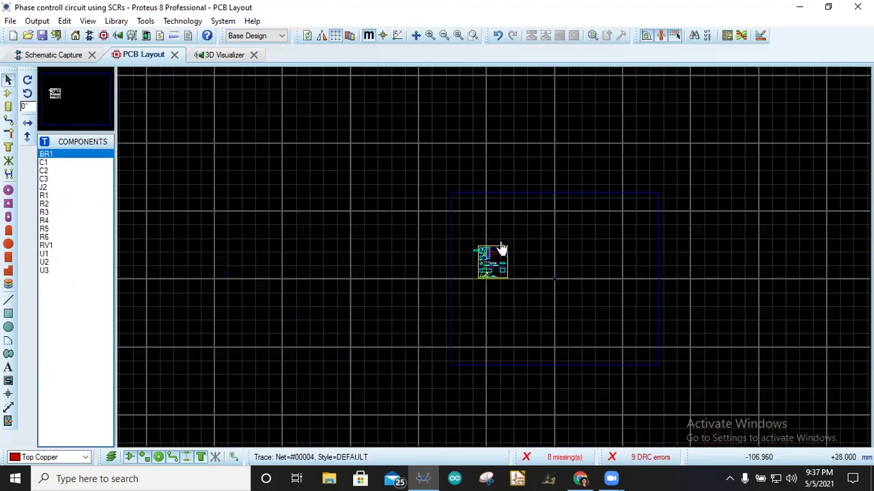
{"action": "scroll", "coordinate": [496, 260], "scroll_direction": "up", "scroll_amount": 6}
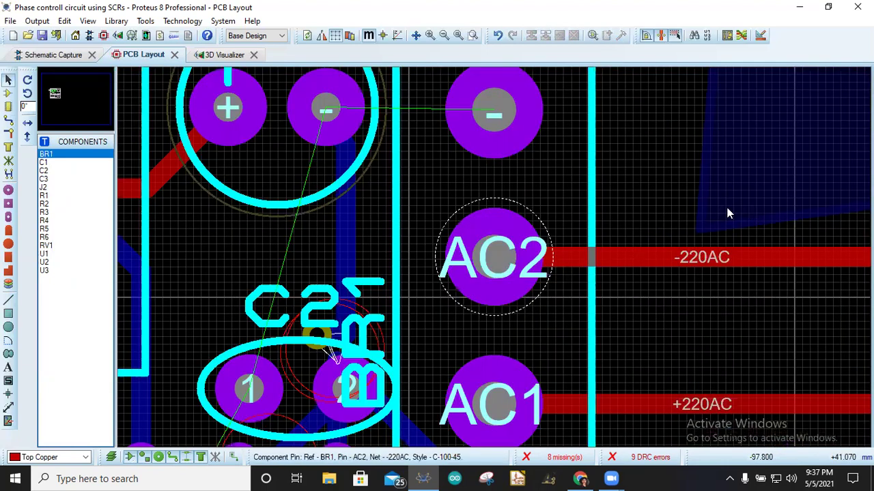
{"action": "left_click", "coordinate": [703, 204]}
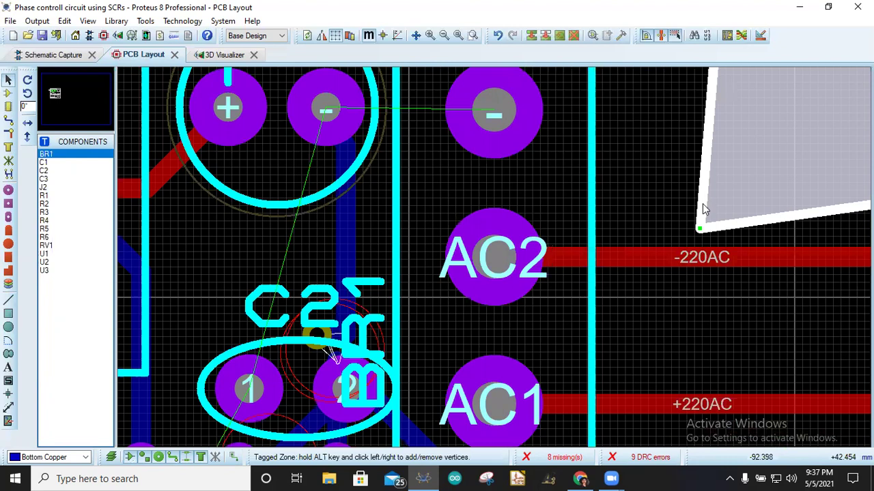
{"action": "key", "text": "Delete"}
{"action": "scroll", "coordinate": [506, 266], "scroll_direction": "down", "scroll_amount": 1}
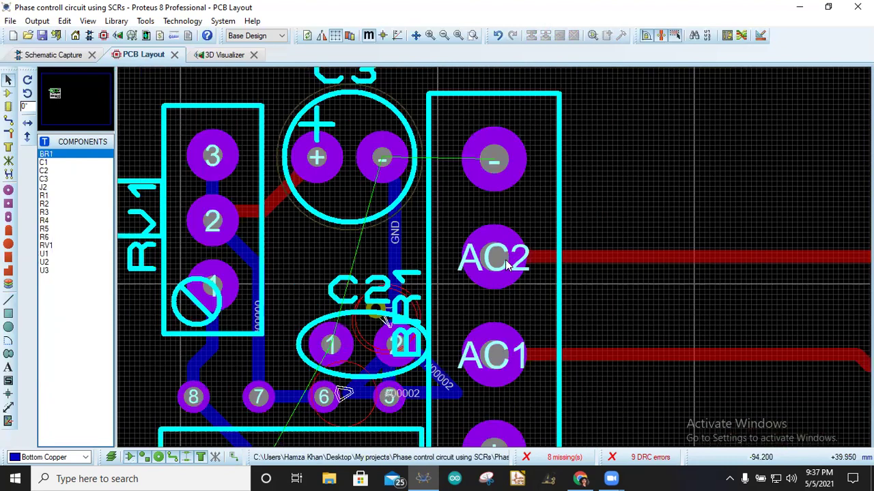
Undo the zone and placement edits back to the full-board copper plane and the earlier positions of BR1, C2 and C3.
{"action": "scroll", "coordinate": [534, 292], "scroll_direction": "down", "scroll_amount": 3}
{"action": "scroll", "coordinate": [495, 262], "scroll_direction": "up", "scroll_amount": 2}
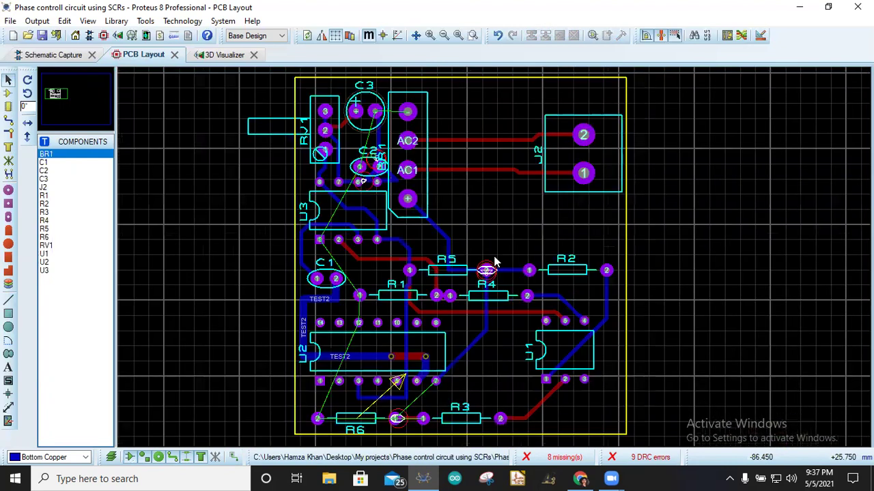
{"action": "key", "text": "ctrl+z"}
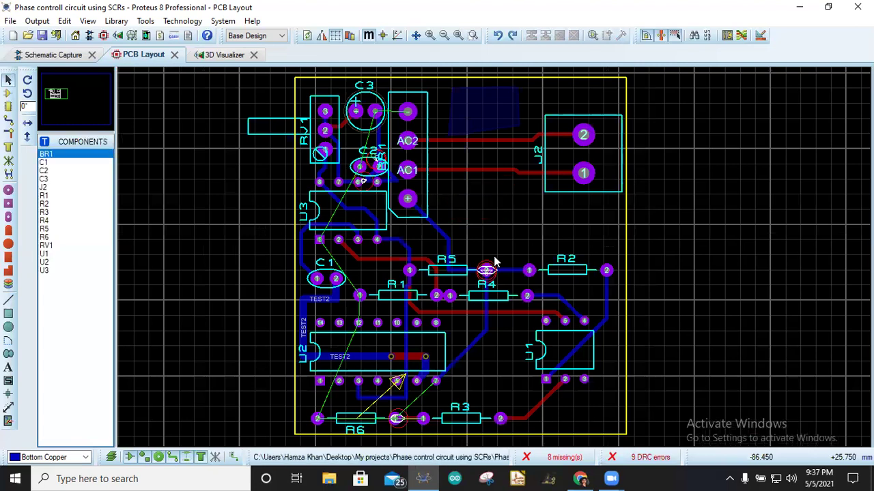
{"action": "key", "text": "ctrl+z"}
{"action": "key", "text": "ctrl+z"}
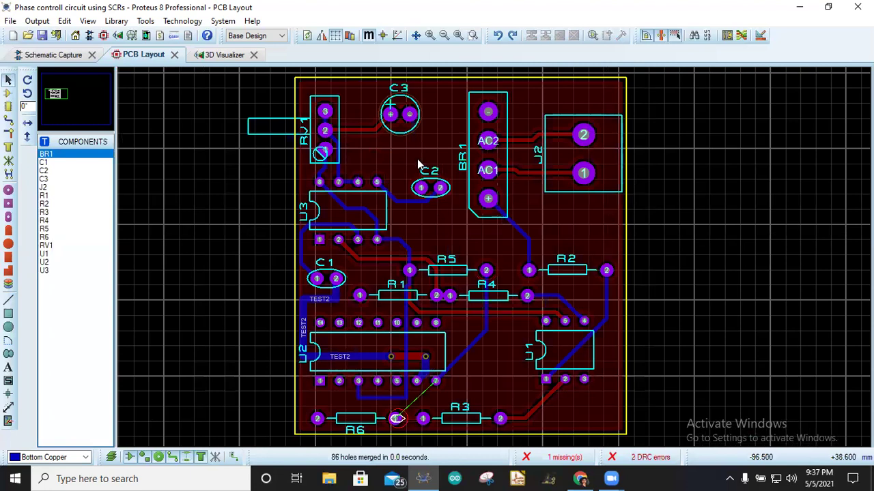
Inspect the board in 3D from its component side, and return to the PCB layout.
{"action": "left_click", "coordinate": [205, 55]}
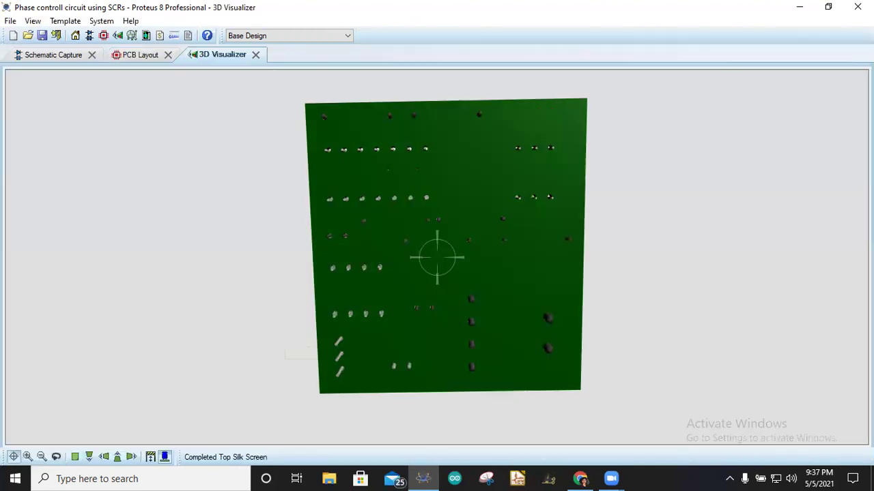
{"action": "left_click_drag", "start_coordinate": [483, 244], "coordinate": [489, 272]}
{"action": "scroll", "coordinate": [490, 272], "scroll_direction": "down", "scroll_amount": 1}
{"action": "scroll", "coordinate": [490, 271], "scroll_direction": "down", "scroll_amount": 1}
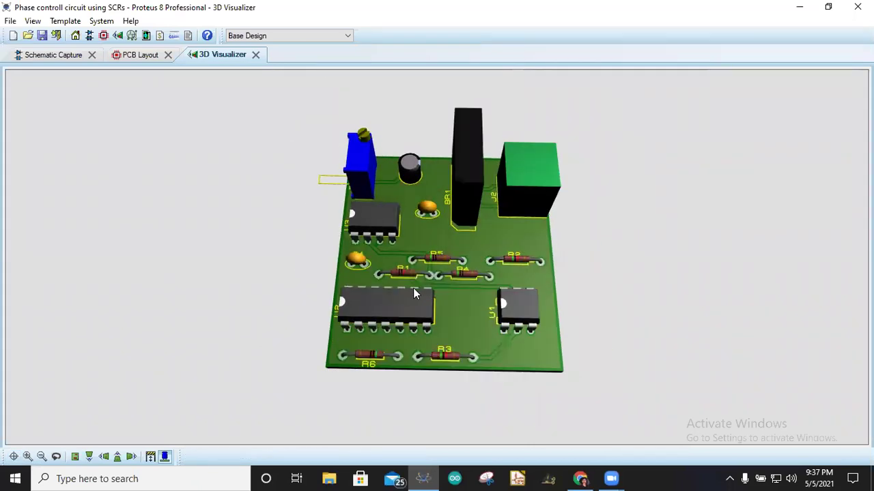
{"action": "left_click_drag", "start_coordinate": [440, 259], "coordinate": [449, 248]}
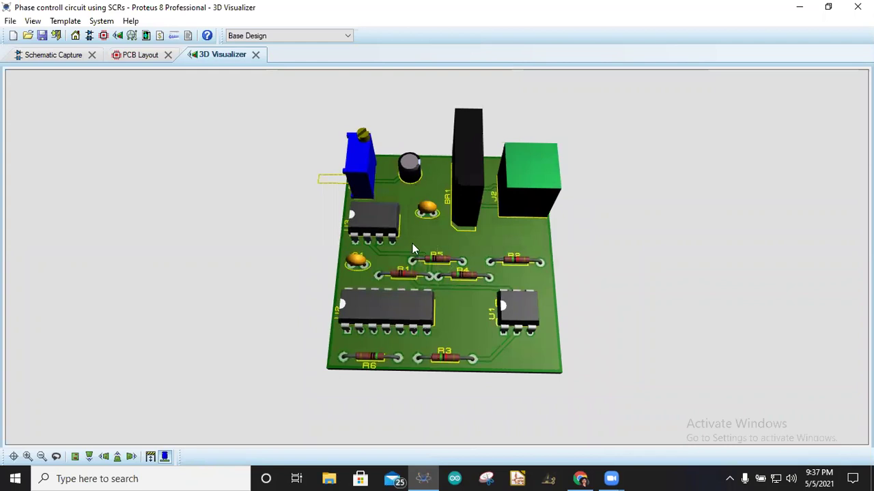
{"action": "left_click", "coordinate": [121, 55]}
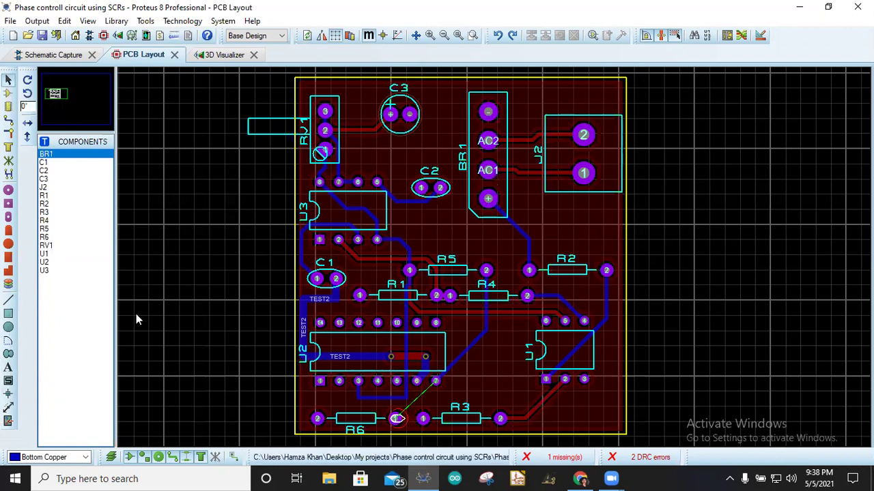
{"action": "left_click", "coordinate": [398, 357]}
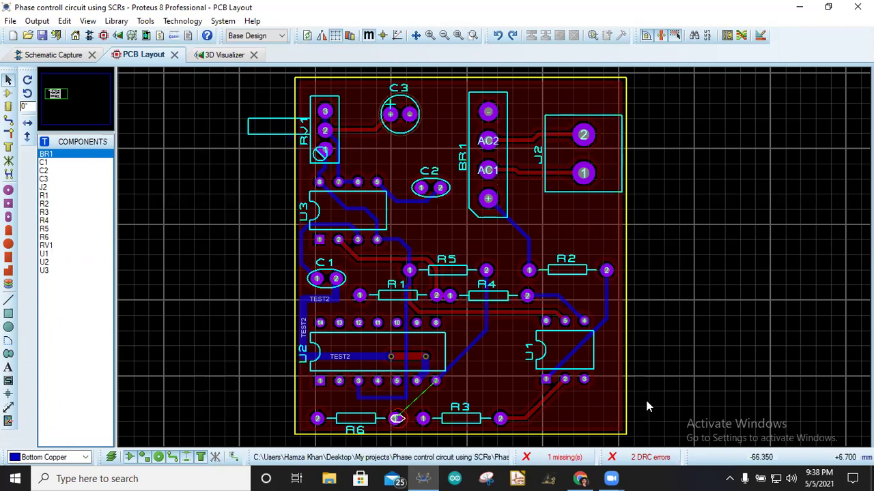